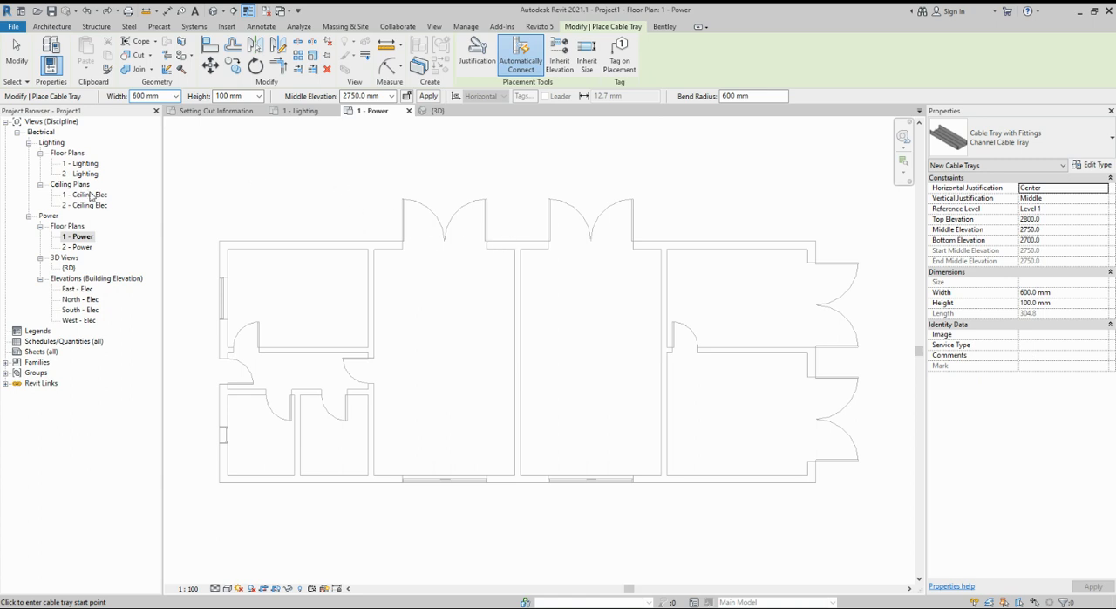
# Start the Cable Tray command on the Level 1 power plan and set the service type of new trays to CT-600
pyautogui.press('Escape')
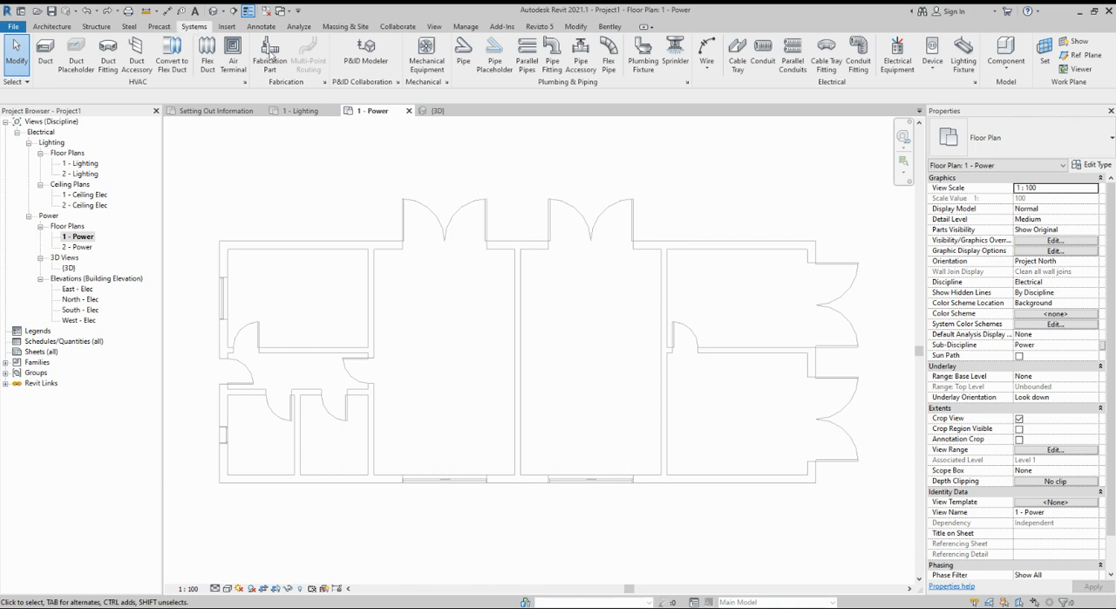
pyautogui.click(738, 54)
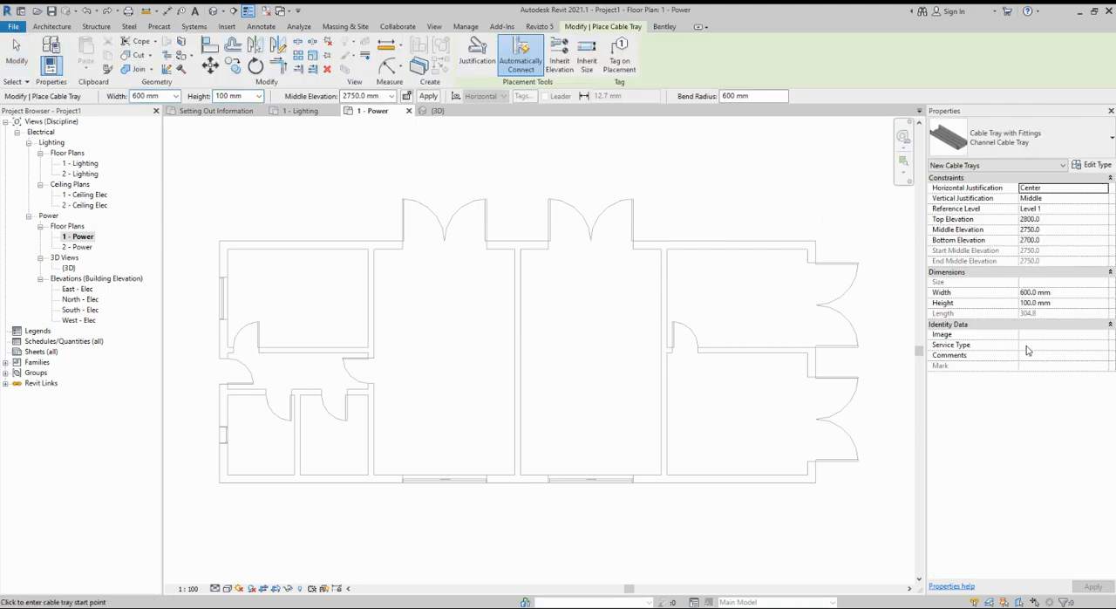
pyautogui.click(175, 97)
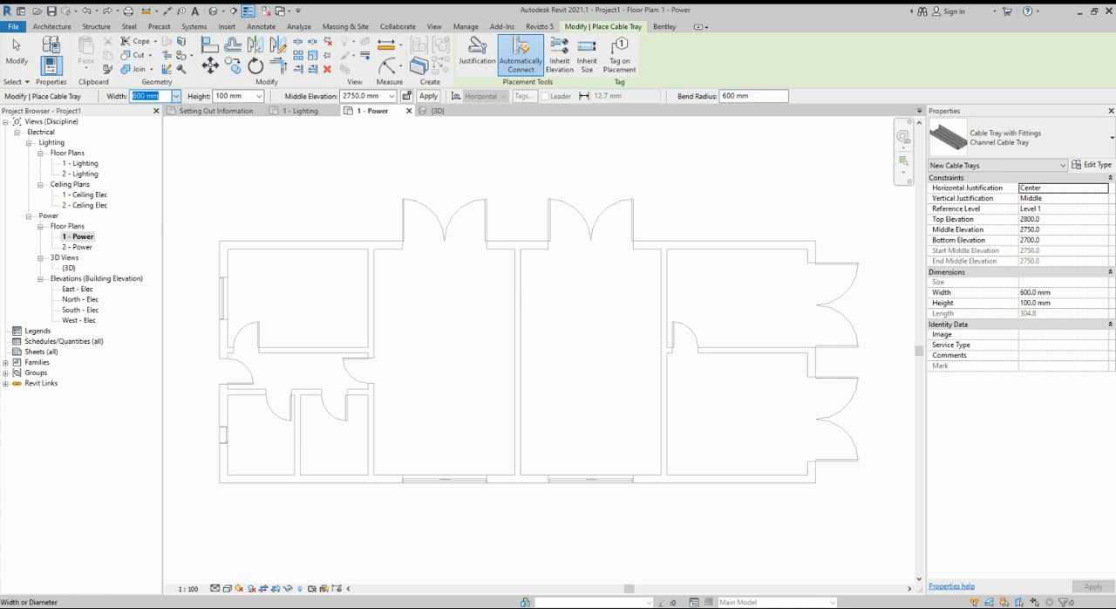
pyautogui.click(1028, 345)
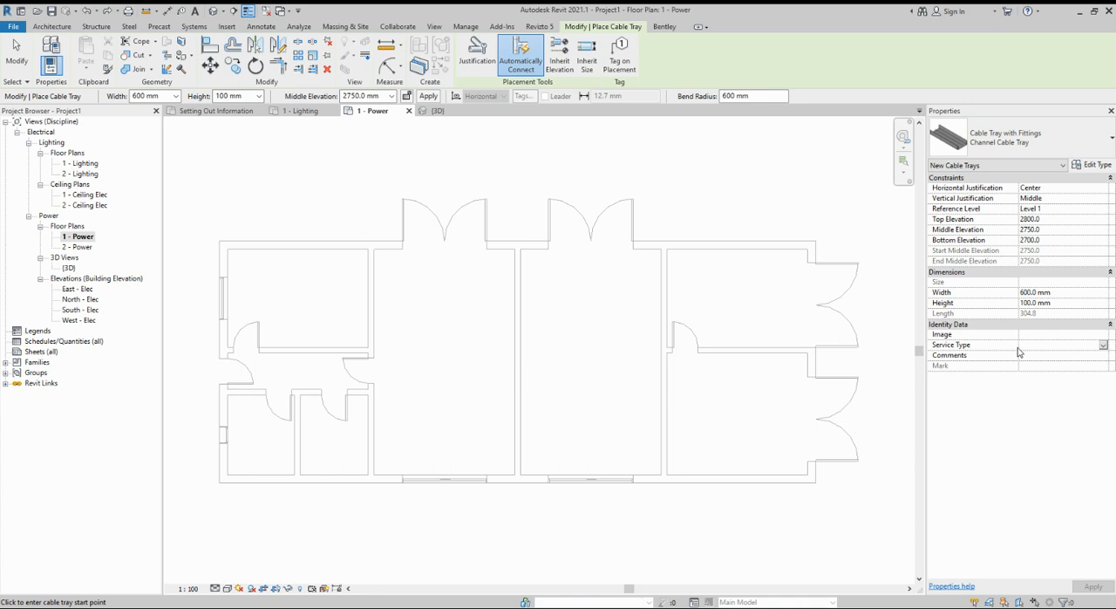
pyautogui.write('CT-600')
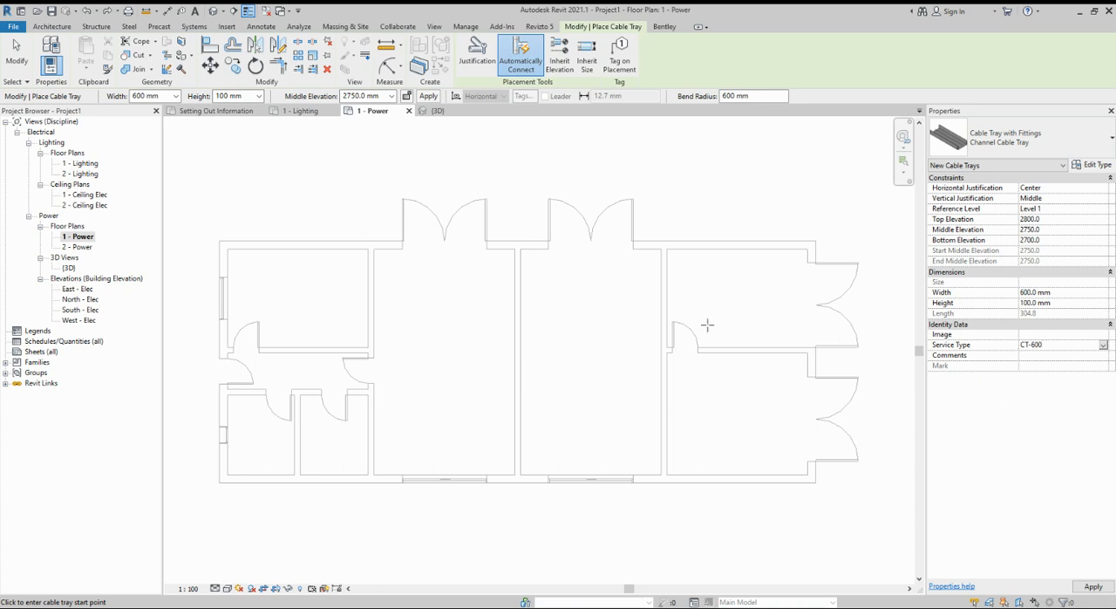
# Duplicate the Channel Cable Tray type under the name CT-600 and make it the type for new trays
pyautogui.click(1091, 166)
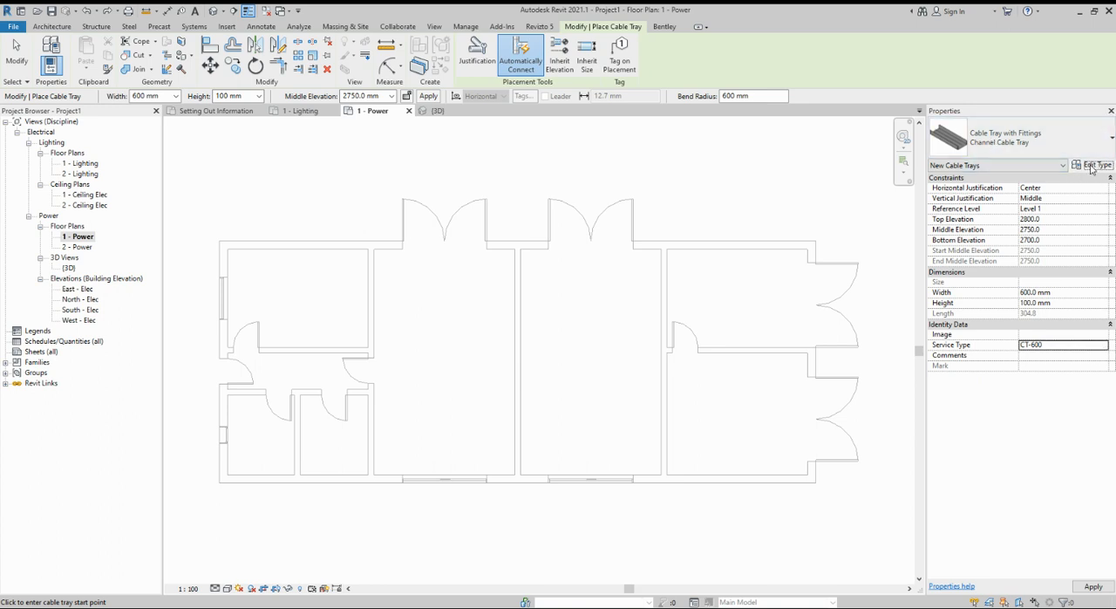
pyautogui.click(1091, 166)
pyautogui.click(671, 162)
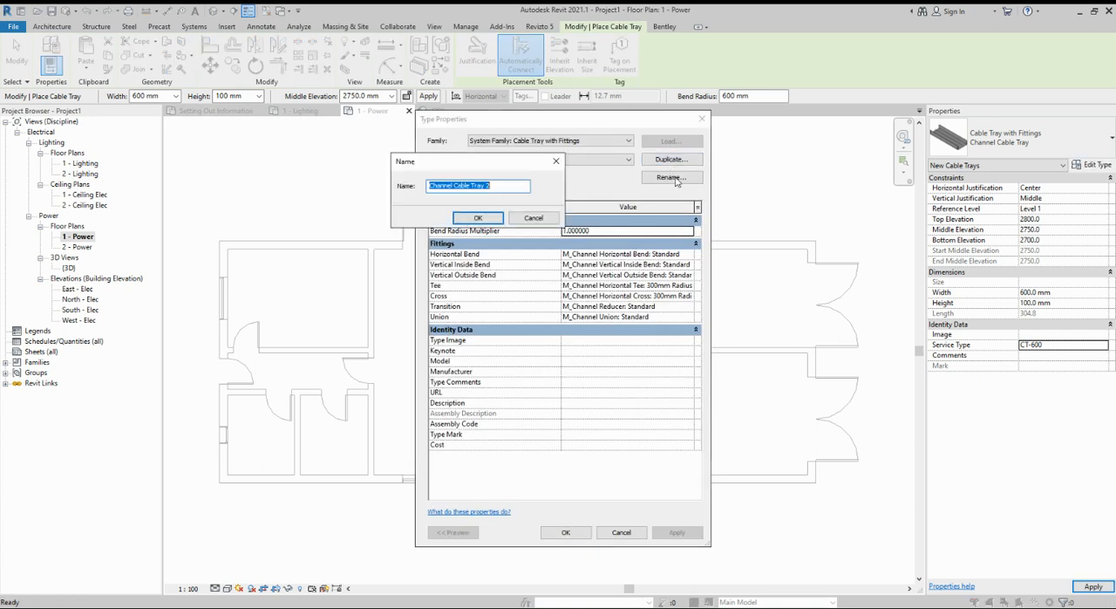
pyautogui.write('CT-600')
pyautogui.click(477, 217)
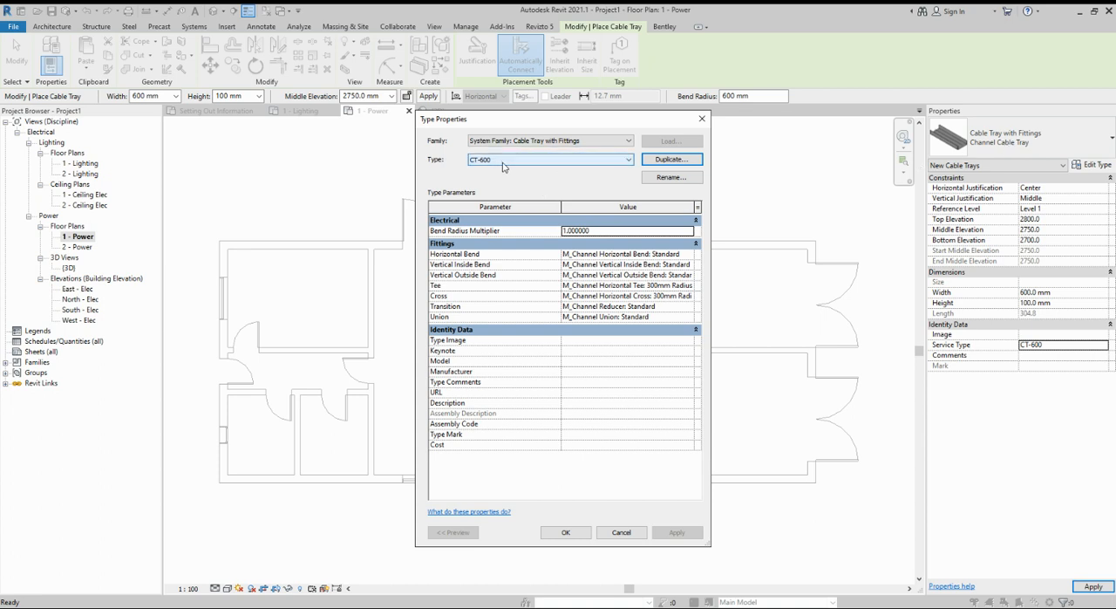
pyautogui.click(569, 532)
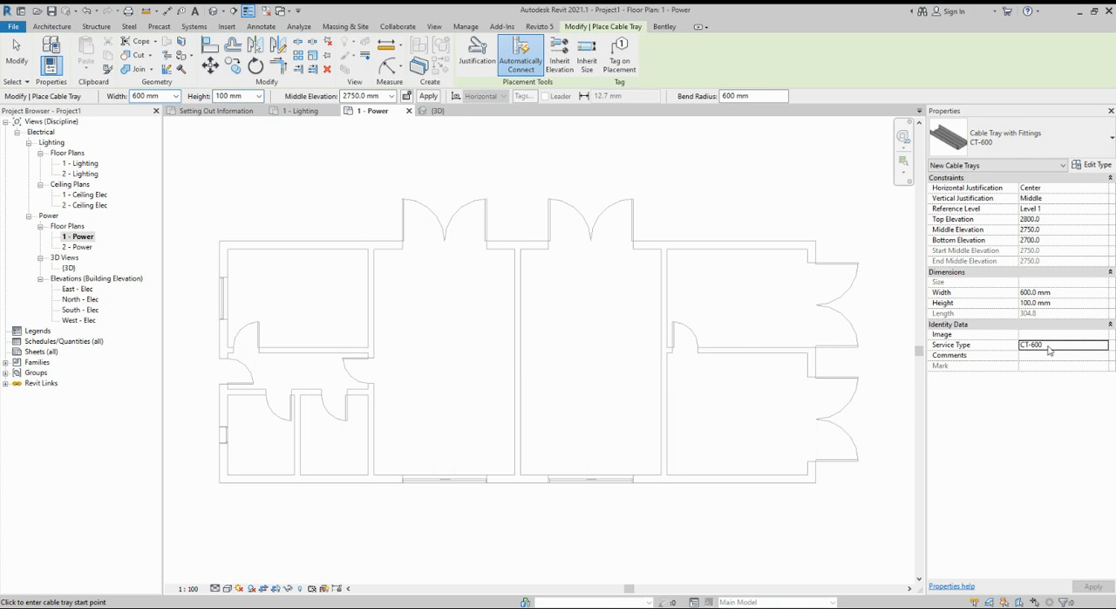
# Draw an L-shaped CT-600 cable tray from the upper right room, about 9000 mm leftward and about 5600 mm downward
pyautogui.click(698, 291)
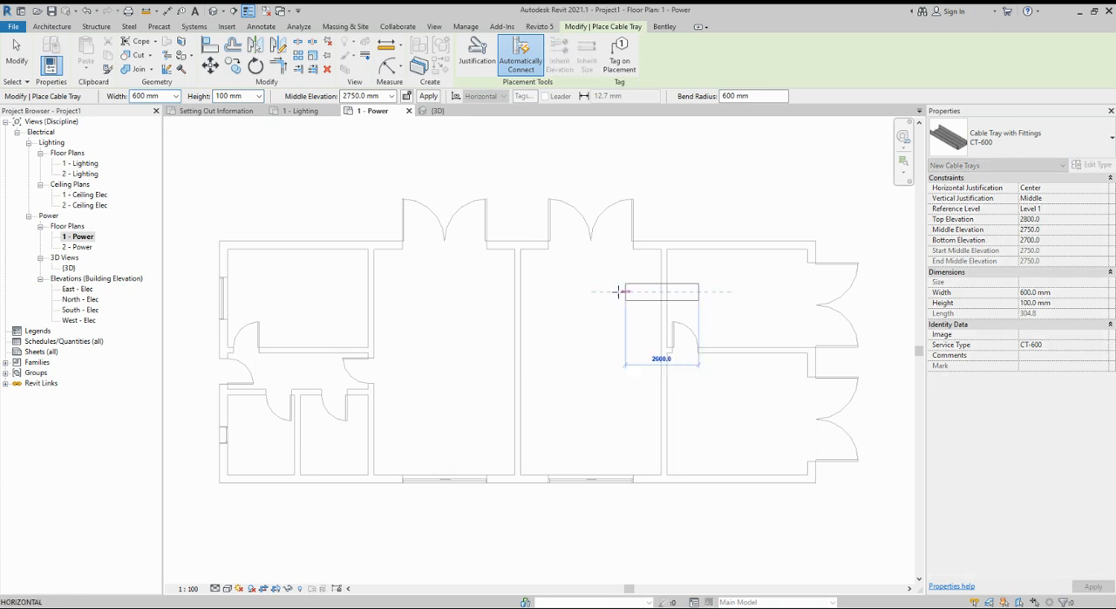
pyautogui.click(446, 291)
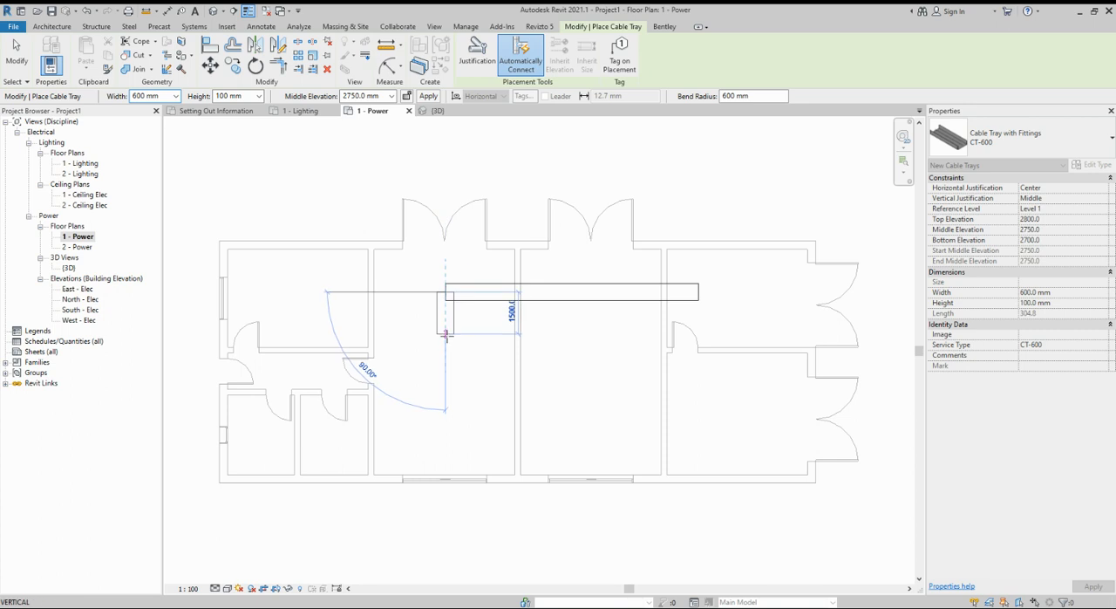
pyautogui.click(443, 448)
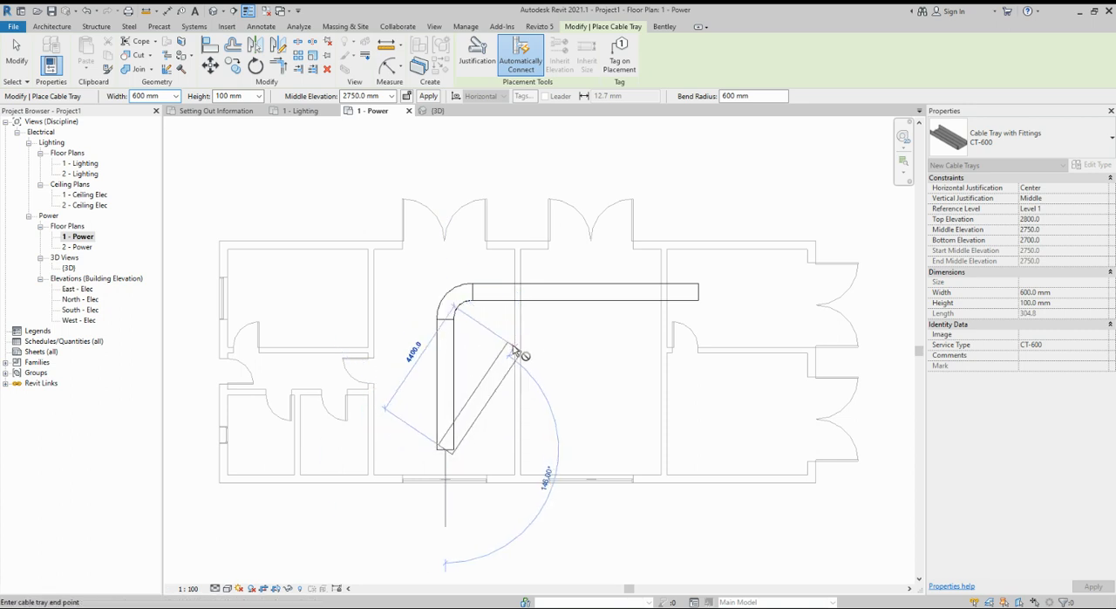
pyautogui.press('Escape')
pyautogui.press('Escape')
# Inspect the service type of the whole tray run, its horizontal segment and the bend fitting
pyautogui.click(452, 384)
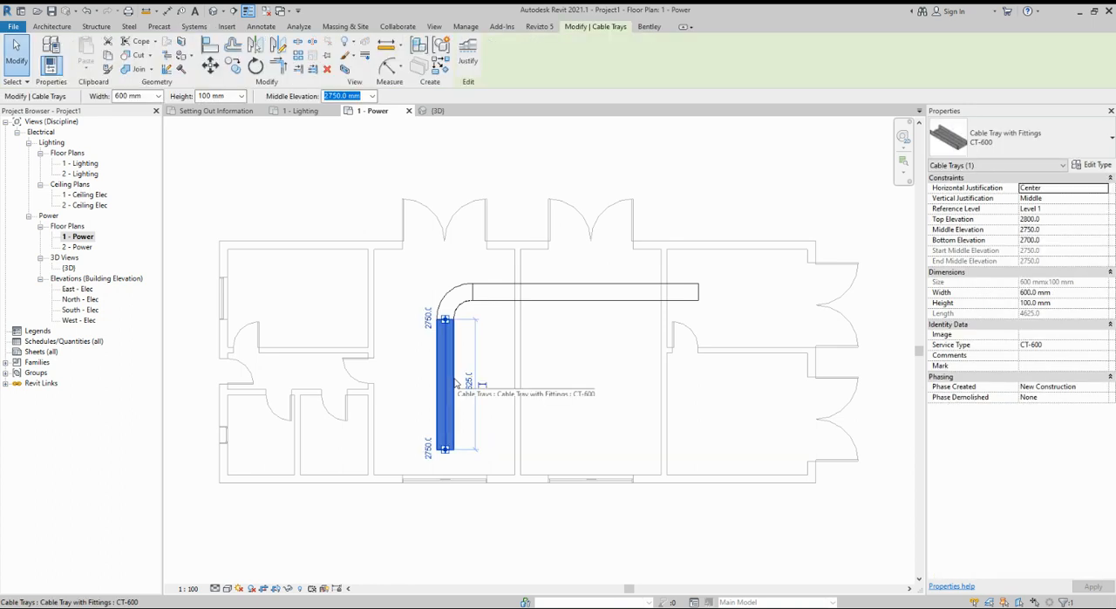
pyautogui.press('Tab')
pyautogui.click(454, 383)
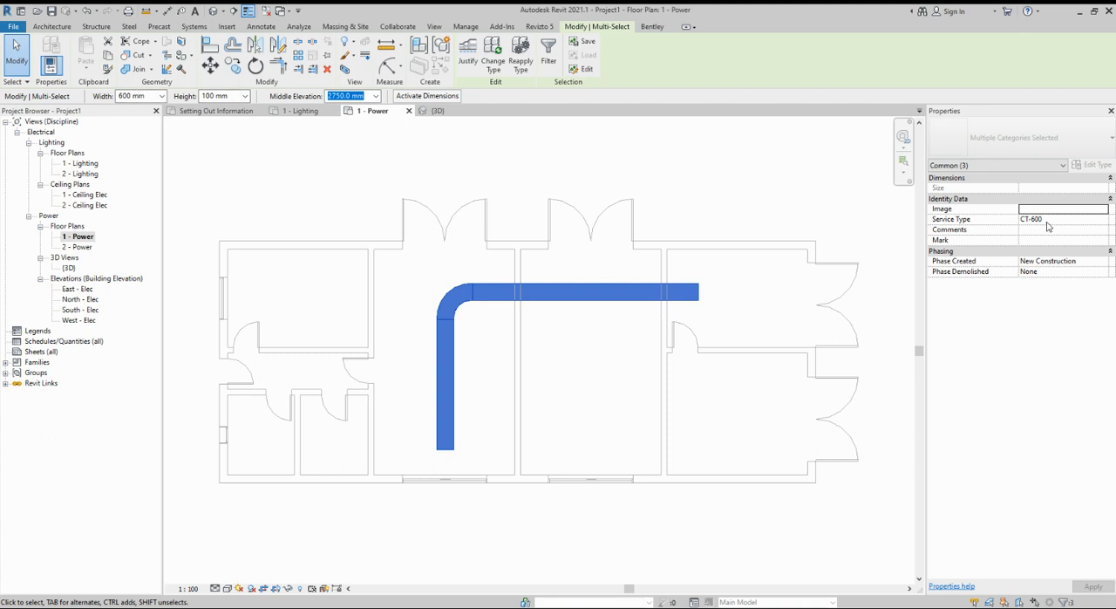
pyautogui.click(608, 359)
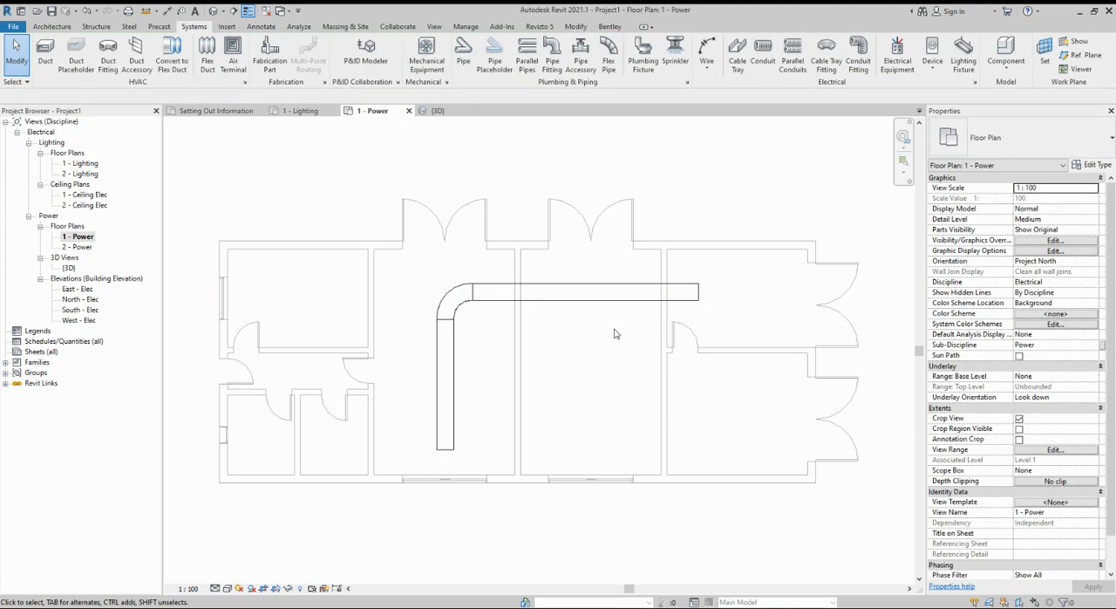
pyautogui.click(612, 301)
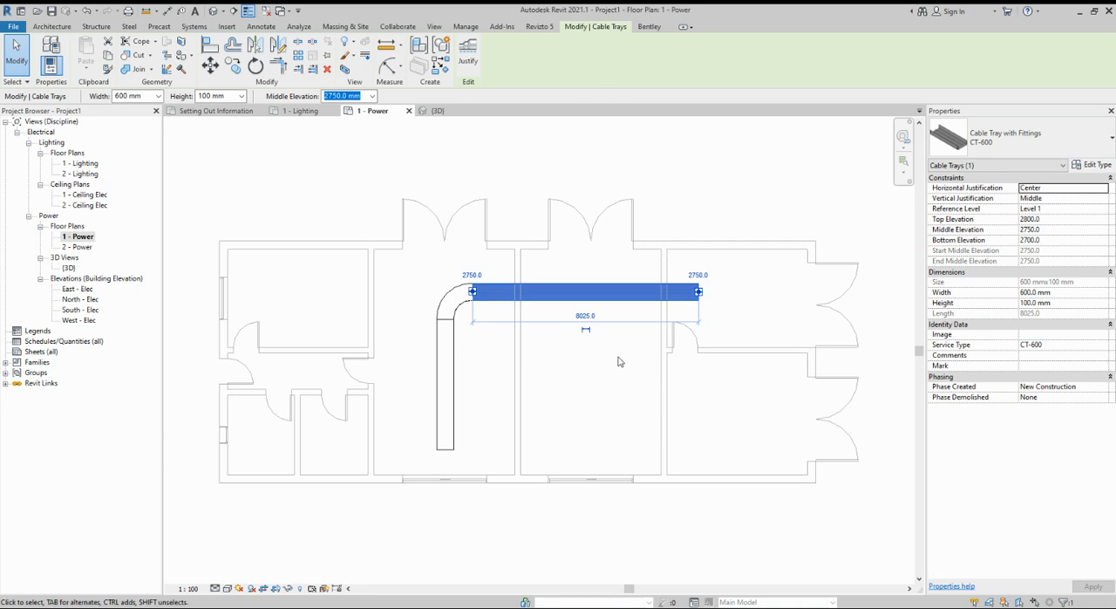
pyautogui.click(459, 307)
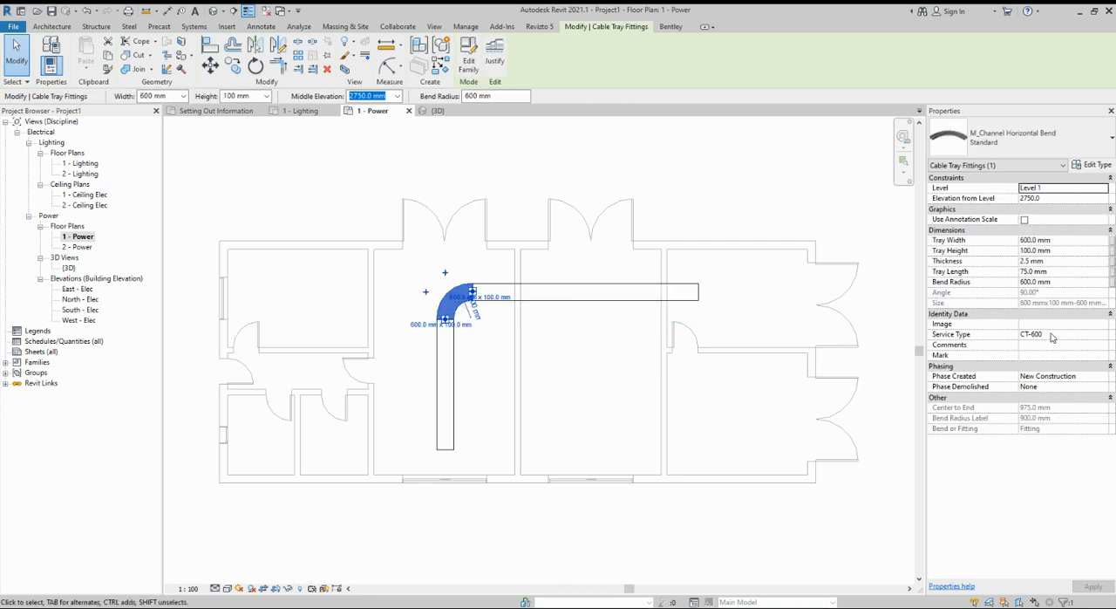
pyautogui.click(279, 137)
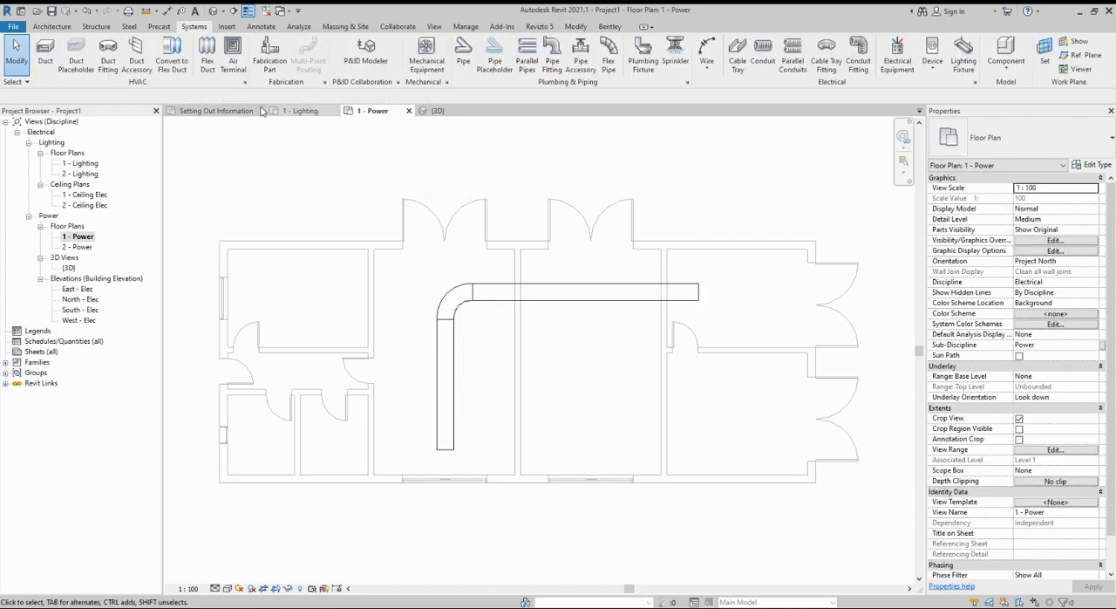
# Start a new cable tray with a width of 225 mm and set its service type to CT-225
pyautogui.click(737, 54)
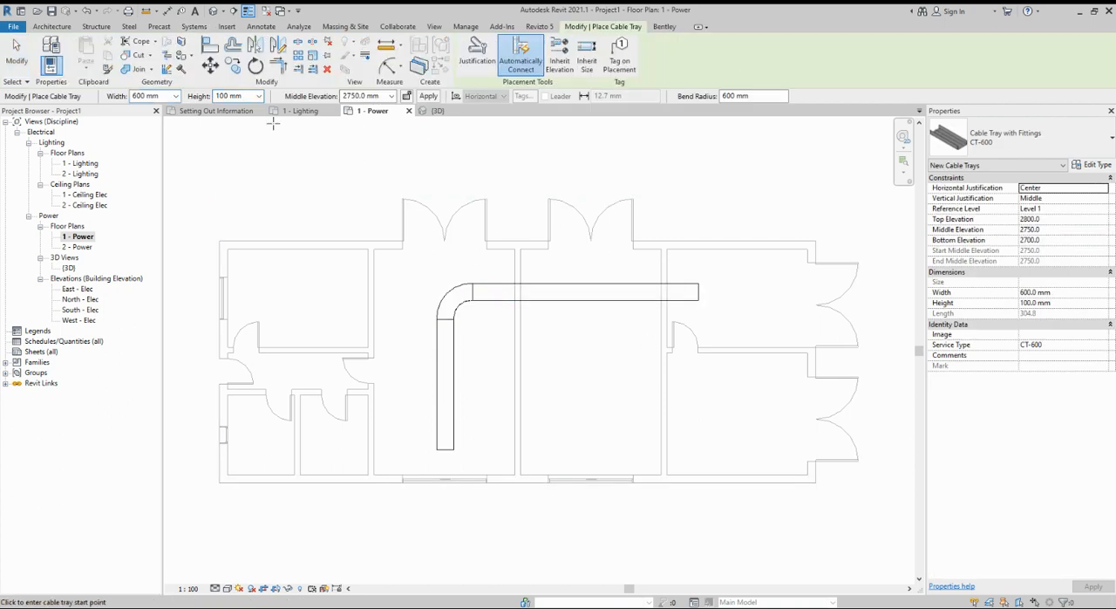
pyautogui.click(155, 96)
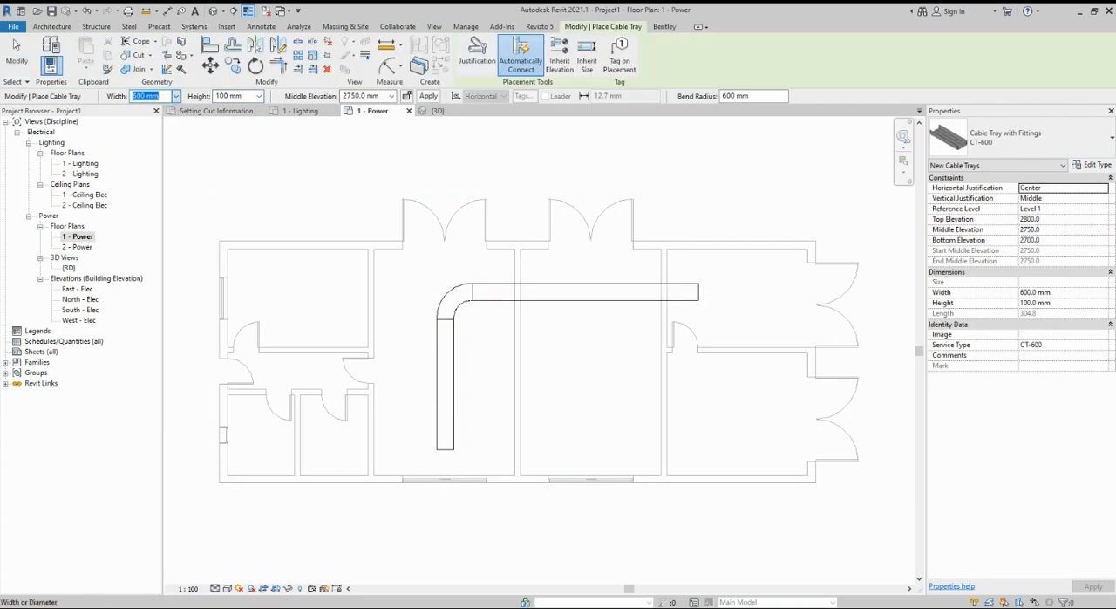
pyautogui.write('225')
pyautogui.press('Return')
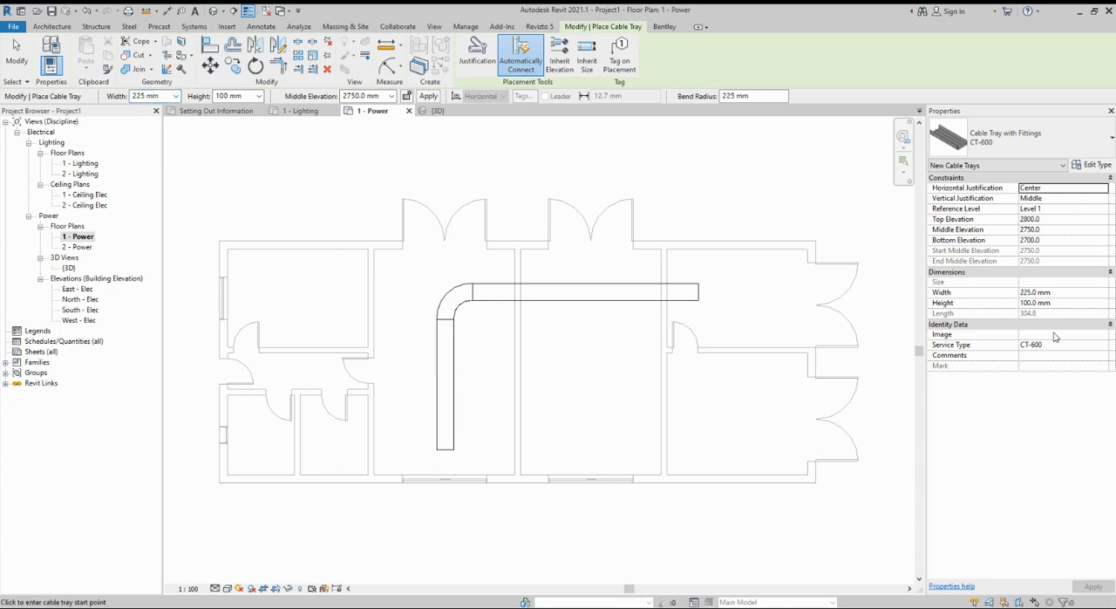
pyautogui.click(1048, 345)
pyautogui.moveTo(1048, 345); pyautogui.dragTo(1035, 346)
pyautogui.write('225')
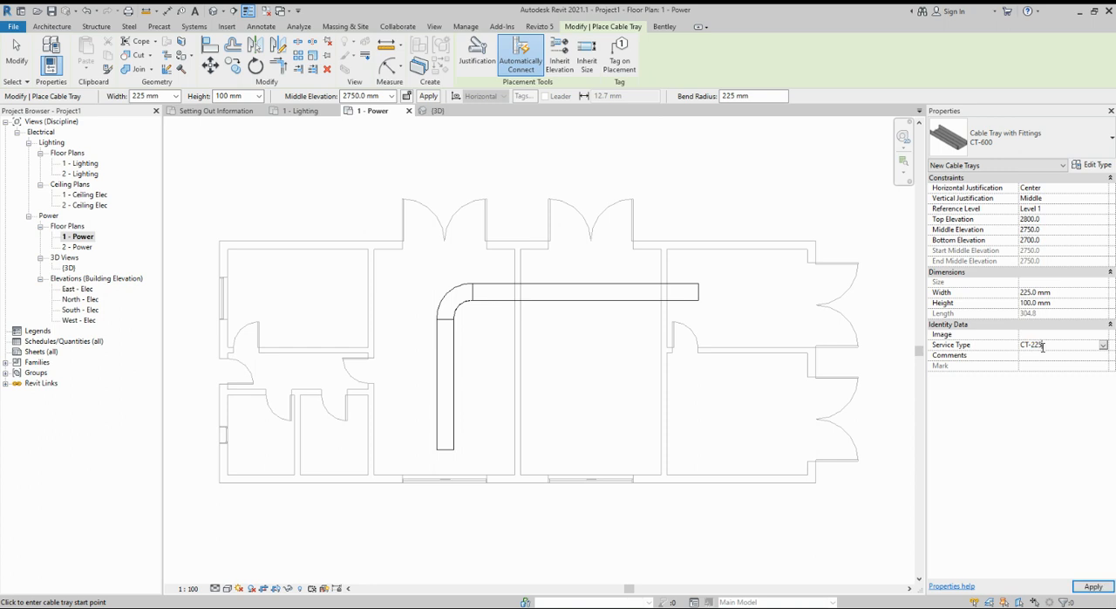
# Duplicate the CT-600 cable tray type under the name CT-225 and make it the type for new trays
pyautogui.click(1093, 165)
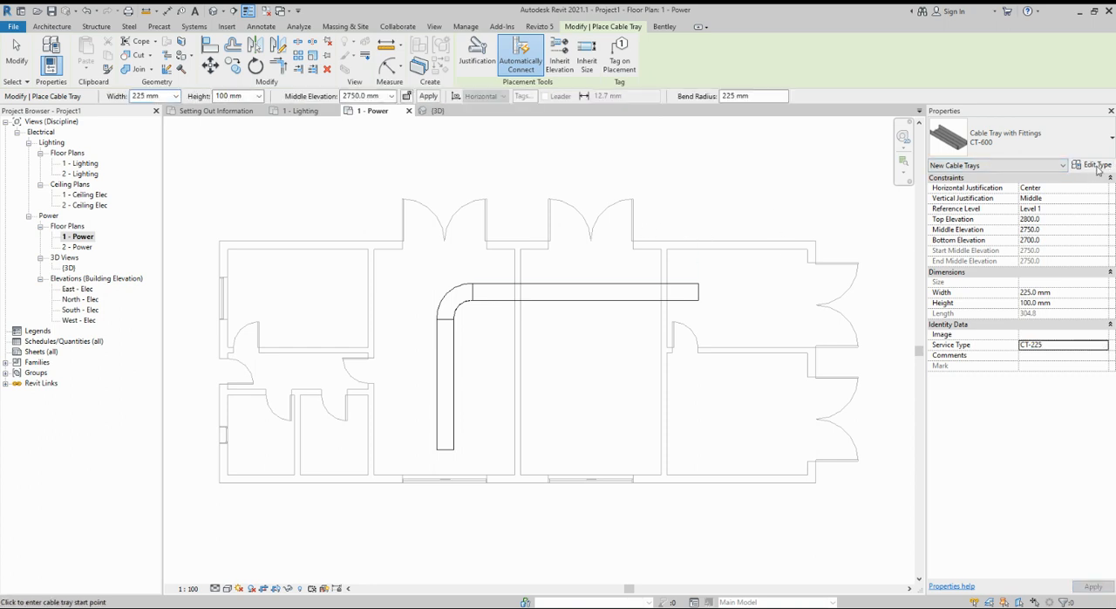
pyautogui.click(1086, 168)
pyautogui.click(670, 166)
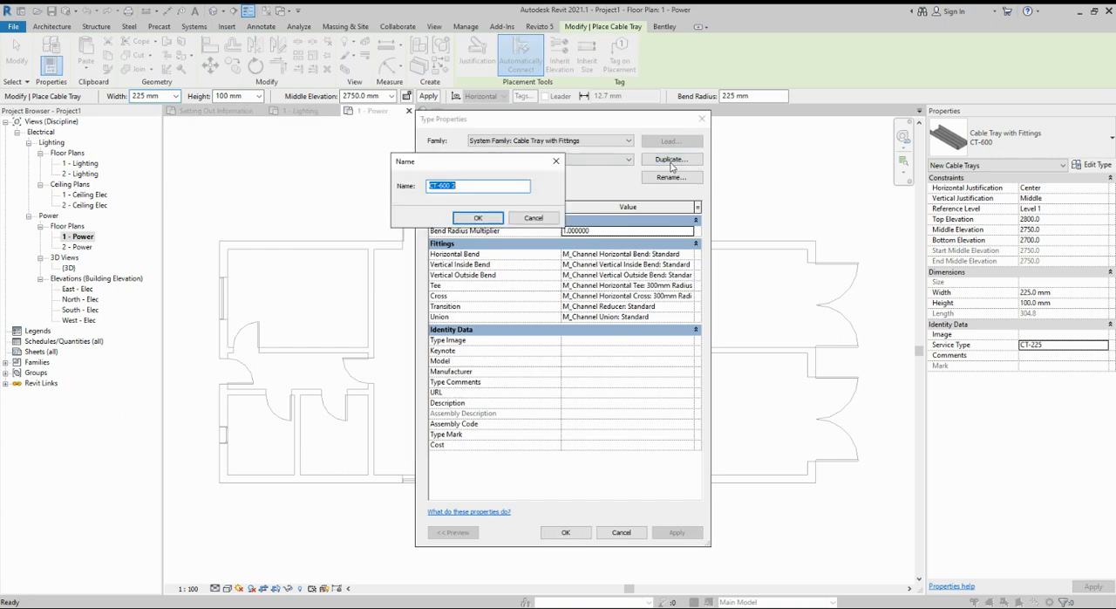
pyautogui.moveTo(440, 186); pyautogui.dragTo(452, 186)
pyautogui.write('225')
pyautogui.click(478, 217)
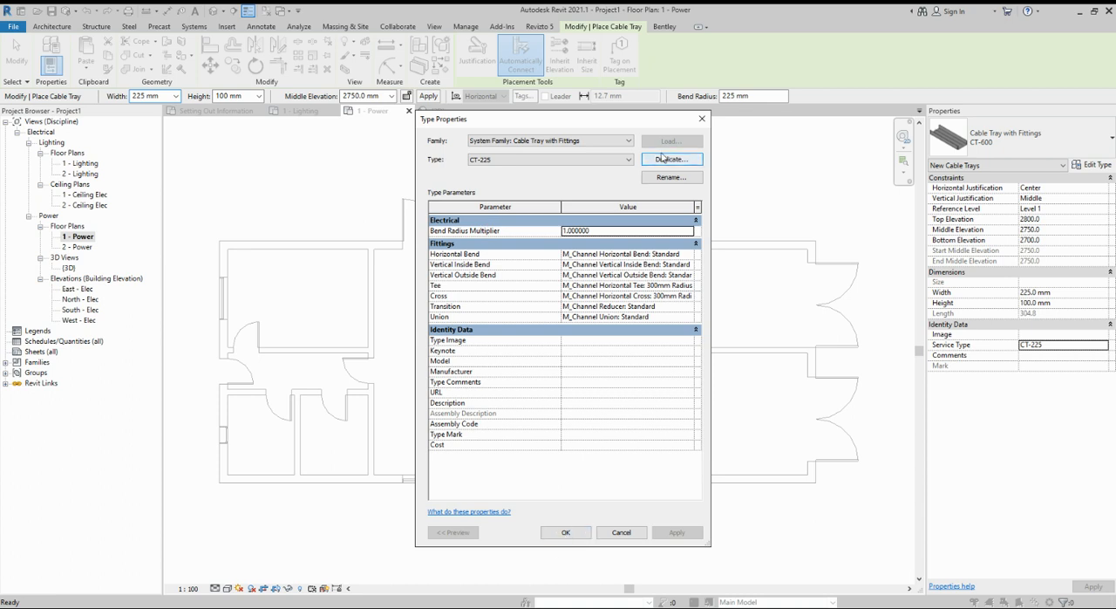
pyautogui.click(566, 531)
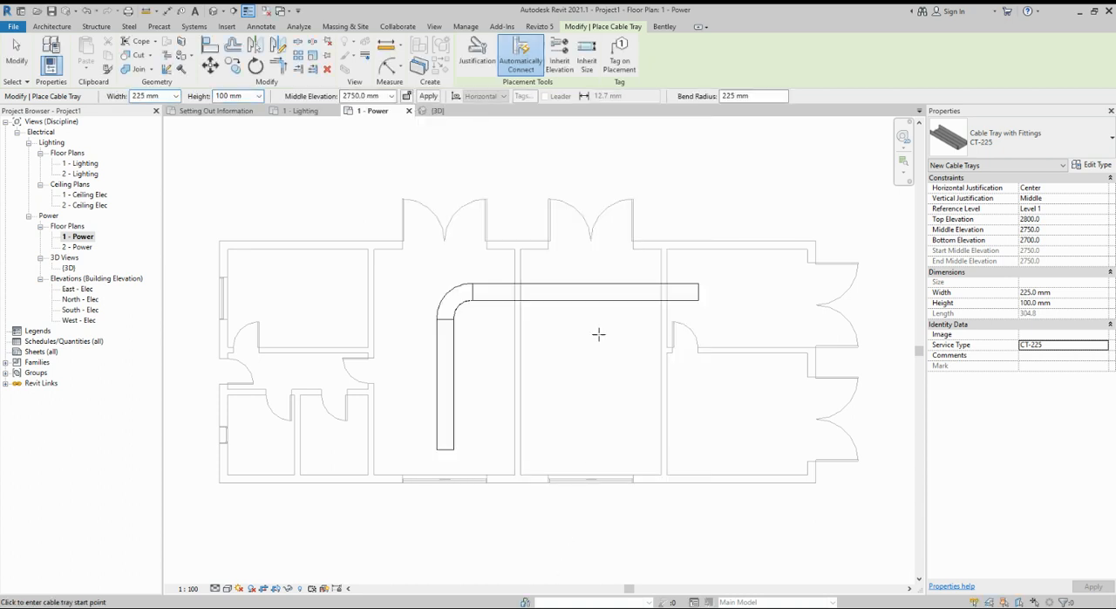
# Draw an L-shaped CT-225 cable tray parallel to the 600 mm run, along the inside of its corner
pyautogui.click(698, 314)
pyautogui.click(485, 315)
pyautogui.click(482, 450)
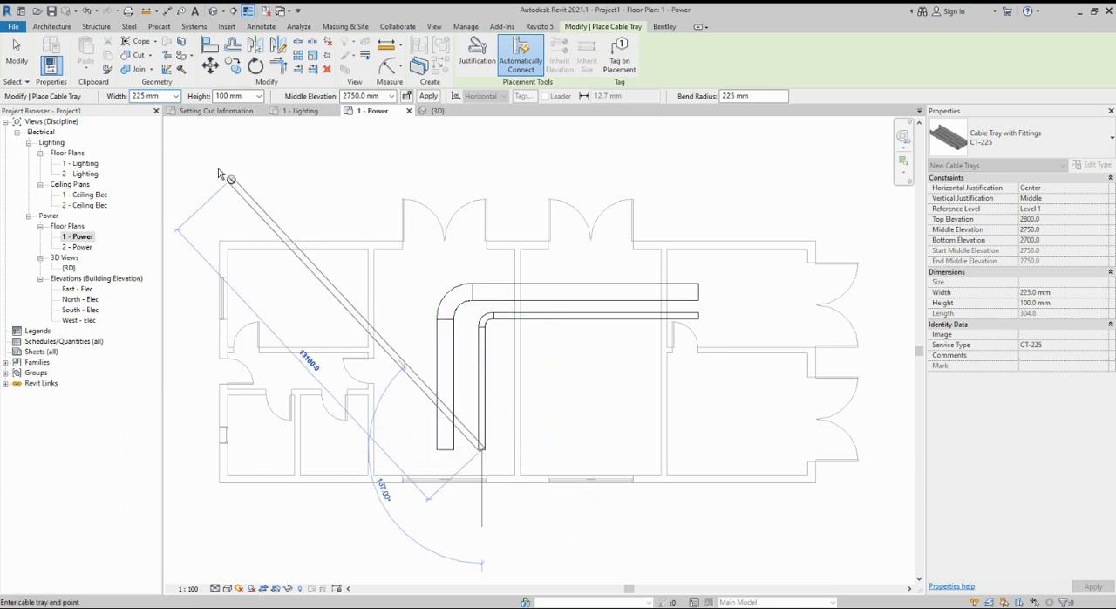
pyautogui.press('Escape')
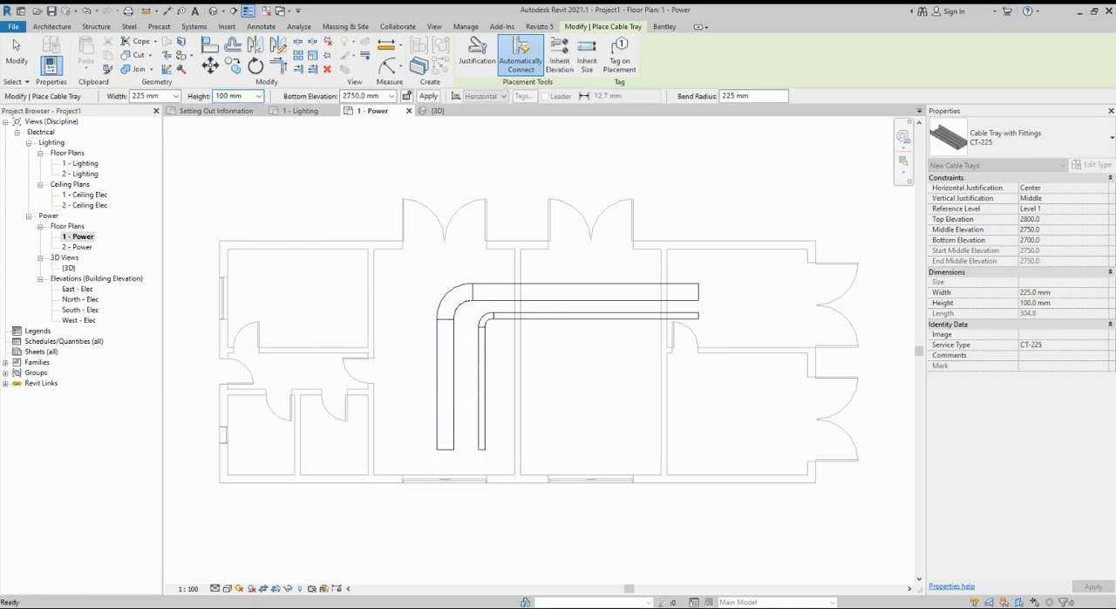
# Set the width of new cable trays to 450 mm and their service type to CT-450
pyautogui.click(174, 97)
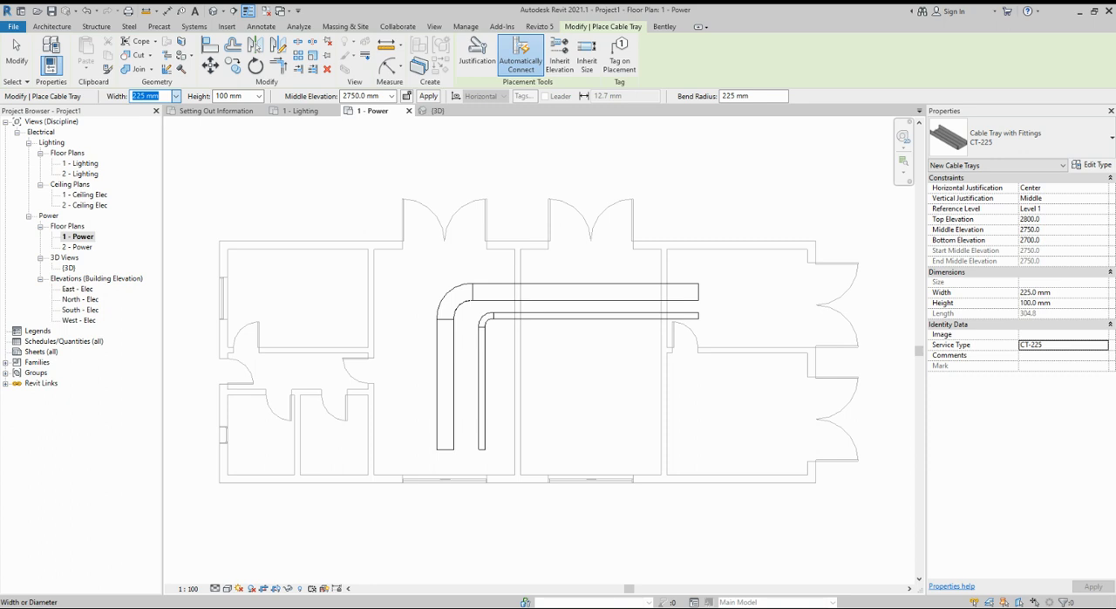
pyautogui.write('450')
pyautogui.press('Return')
pyautogui.click(1057, 345)
pyautogui.click(1039, 345)
pyautogui.moveTo(1031, 346); pyautogui.dragTo(1048, 348)
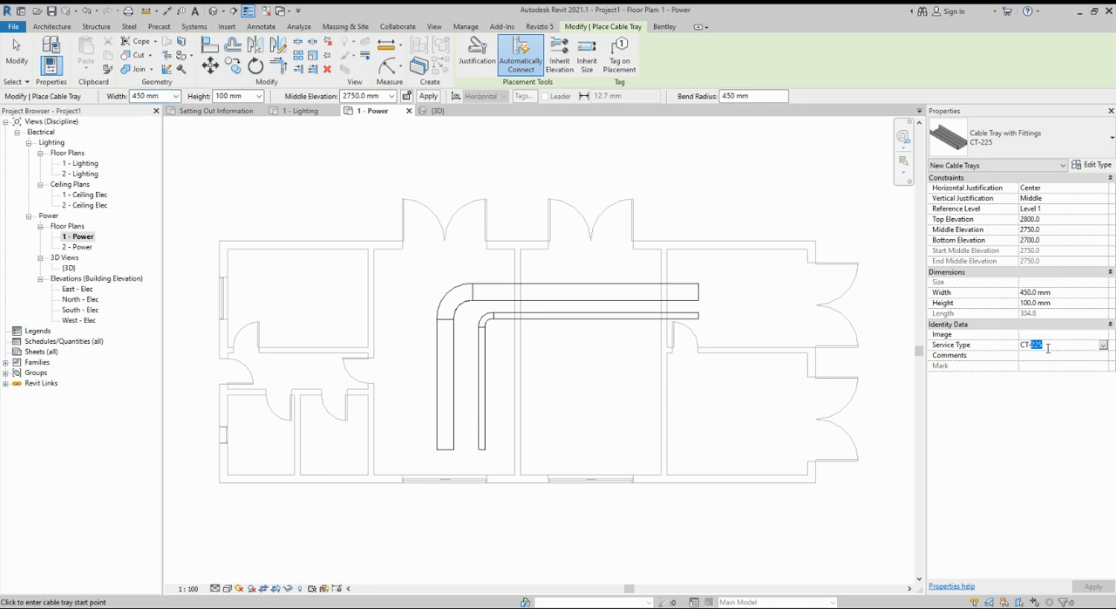
pyautogui.write('450')
# Duplicate the CT-225 cable tray type under the name CT-450 and make it the type for new trays
pyautogui.click(1091, 166)
pyautogui.click(1092, 165)
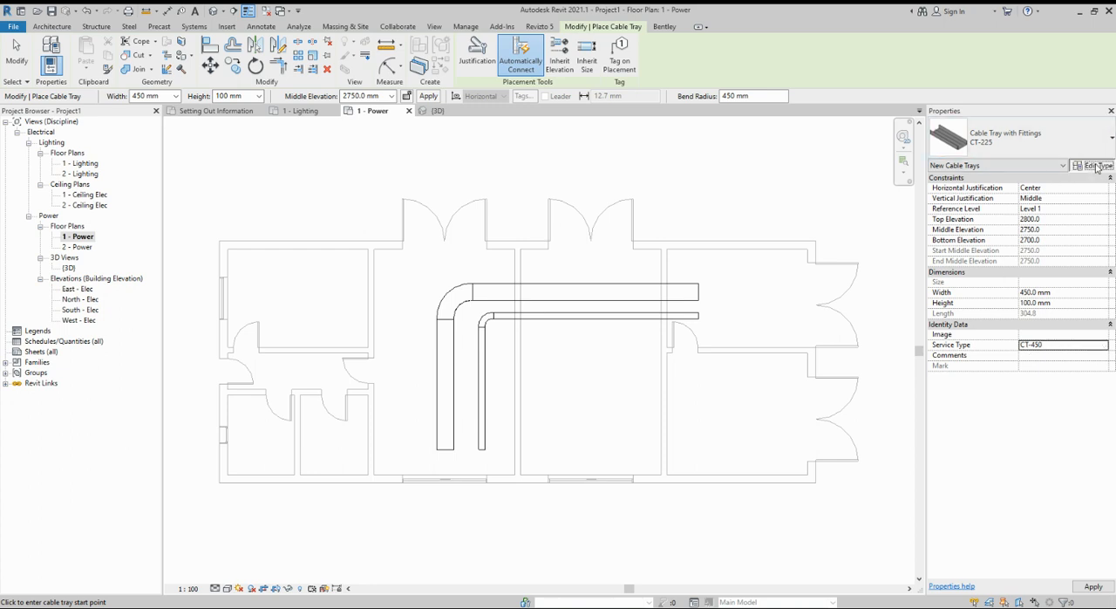
pyautogui.click(682, 162)
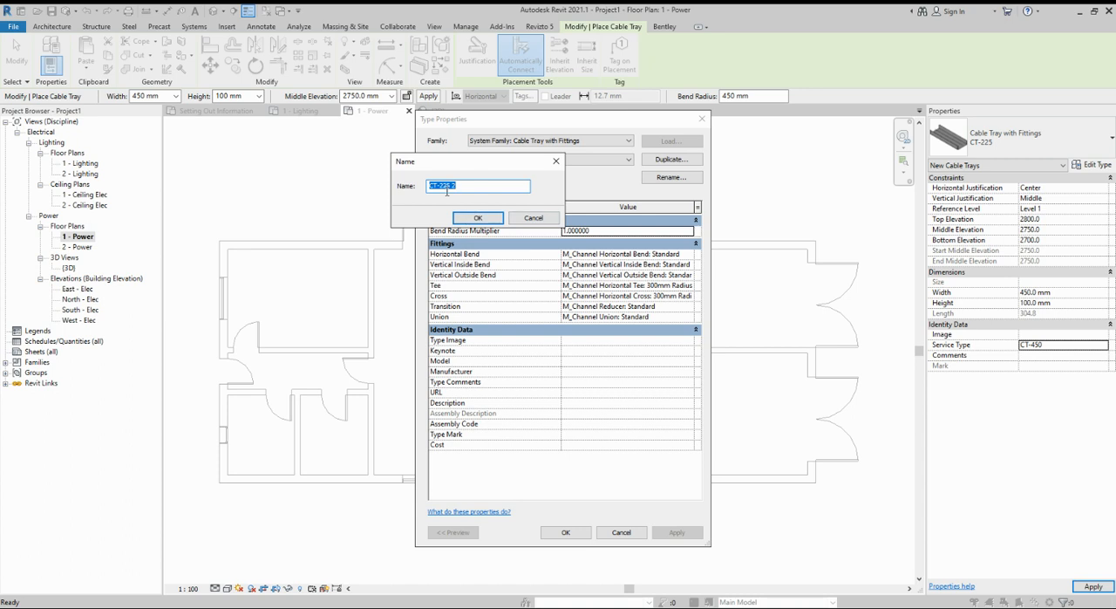
pyautogui.moveTo(441, 185); pyautogui.dragTo(463, 185)
pyautogui.click(485, 220)
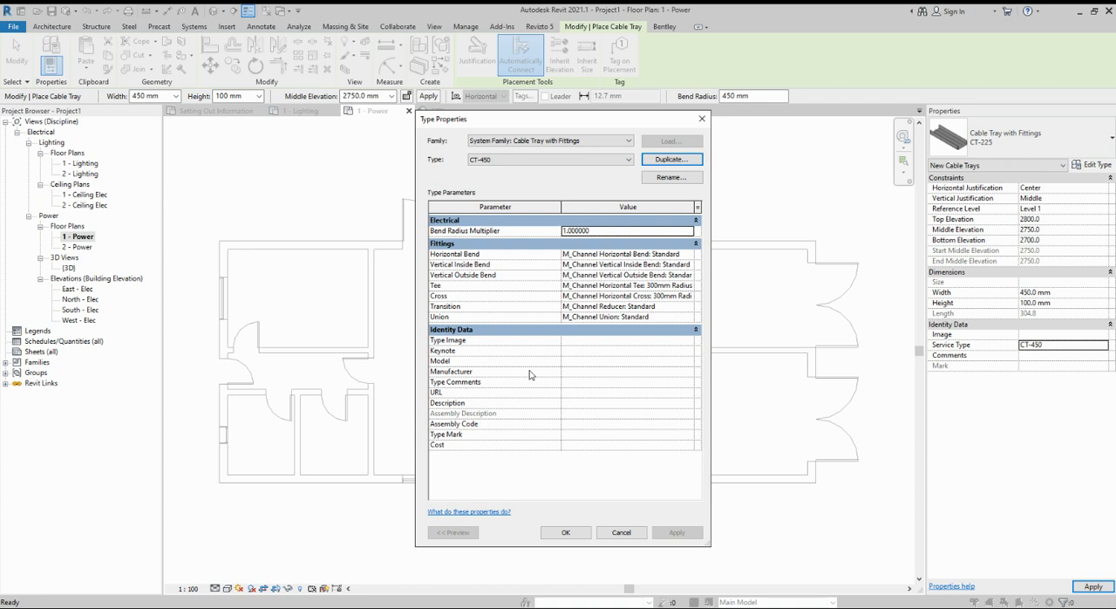
pyautogui.click(566, 532)
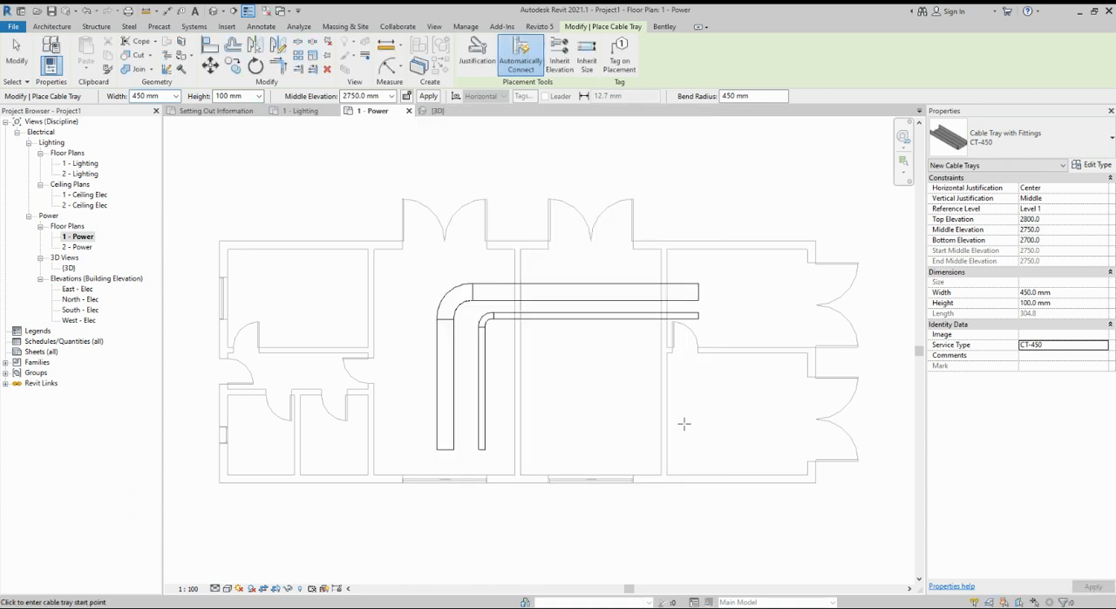
# Draw an L-shaped CT-450 cable tray around the outside of the 600 mm run and shift its vertical leg away from that run
pyautogui.click(699, 264)
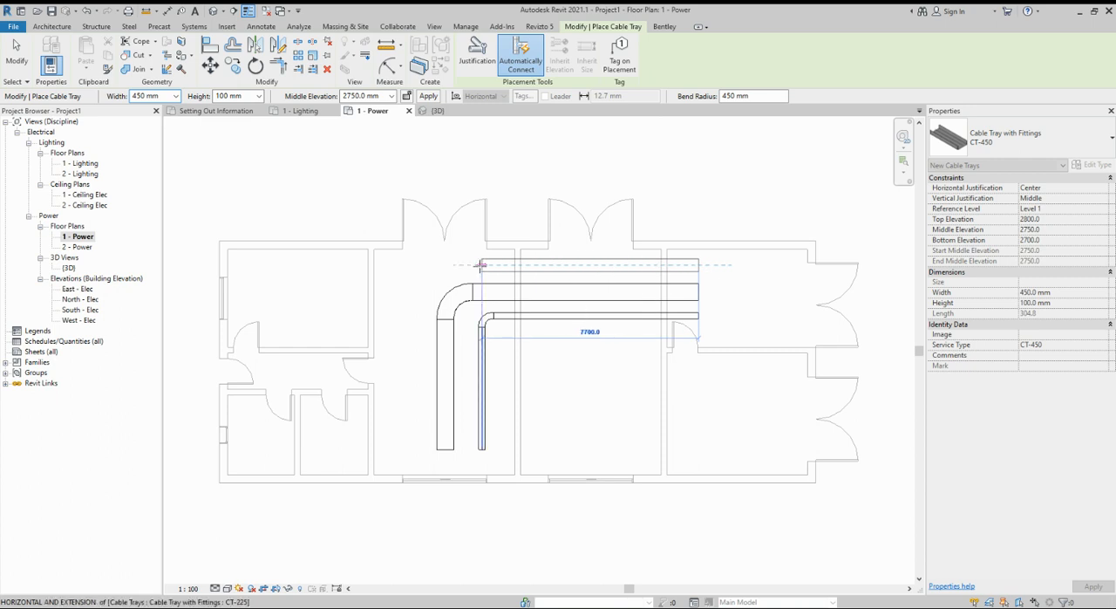
pyautogui.click(428, 267)
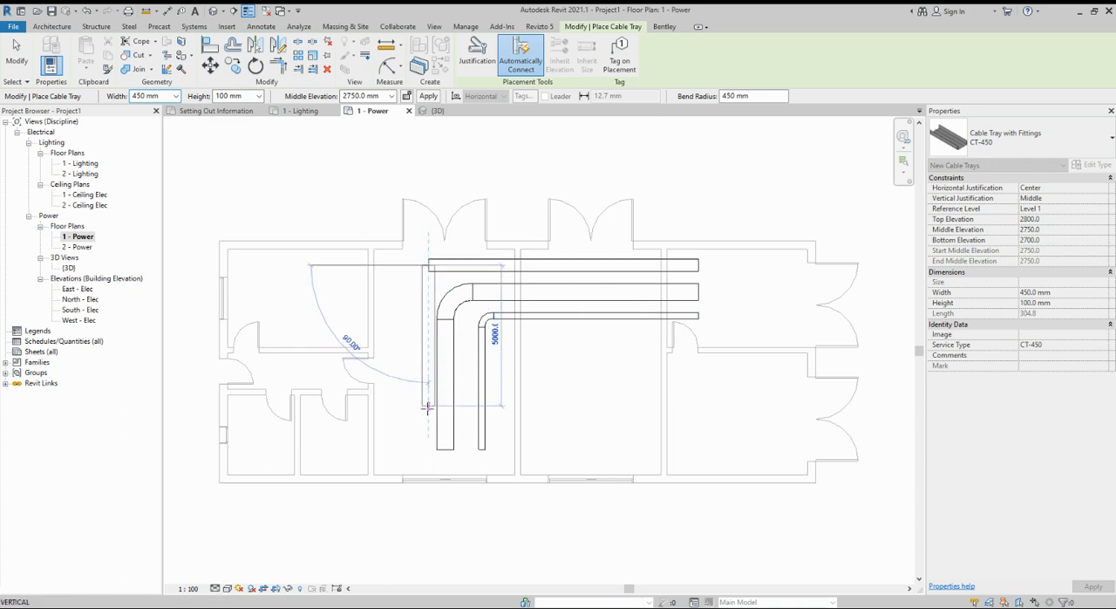
pyautogui.click(426, 448)
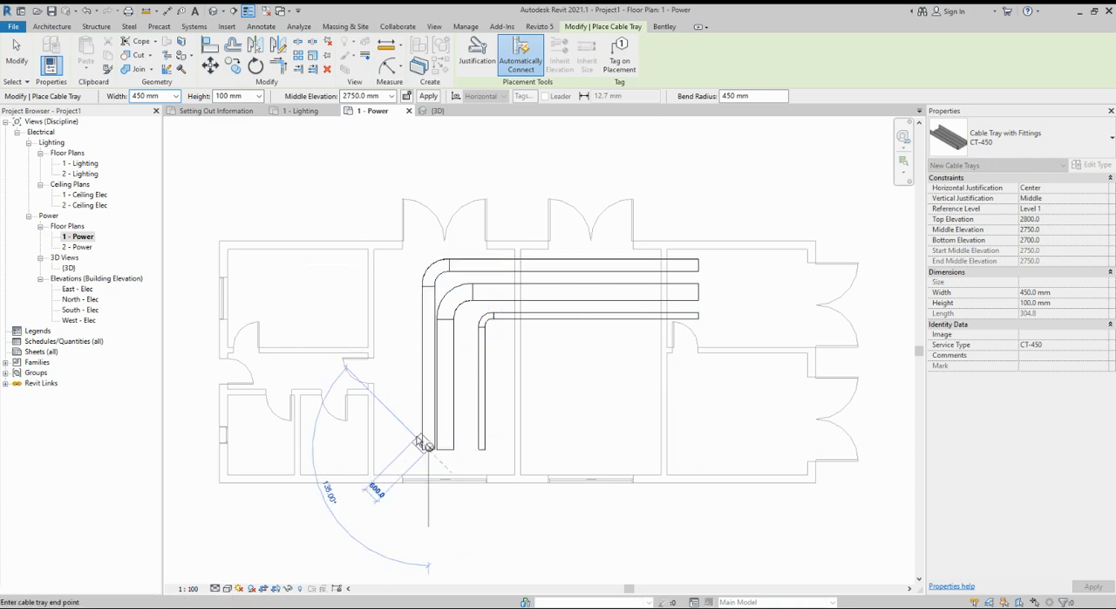
pyautogui.press('Escape')
pyautogui.press('Escape')
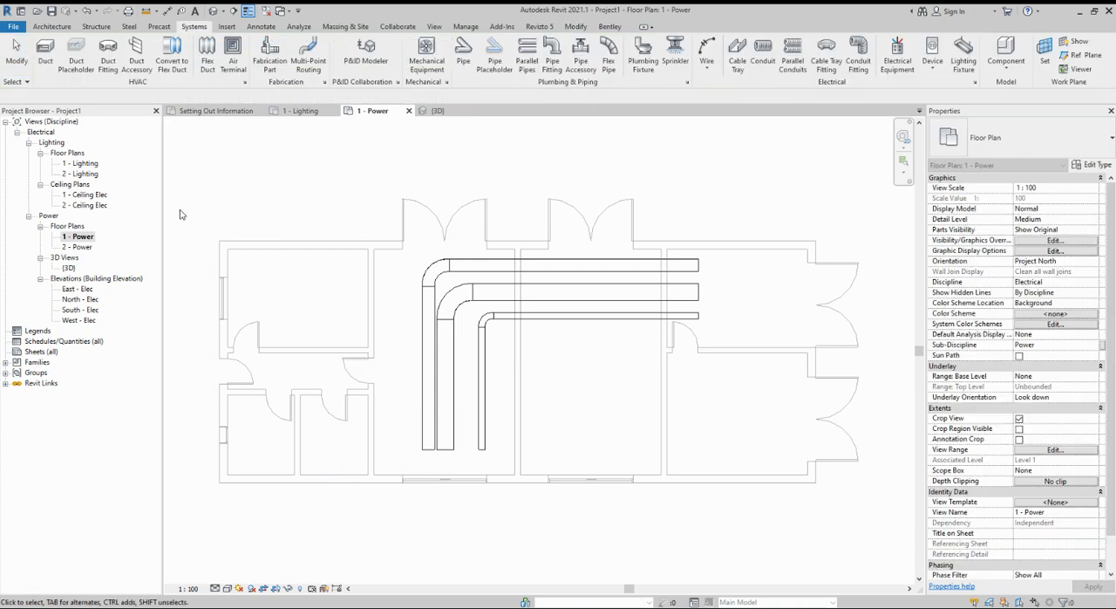
pyautogui.click(426, 431)
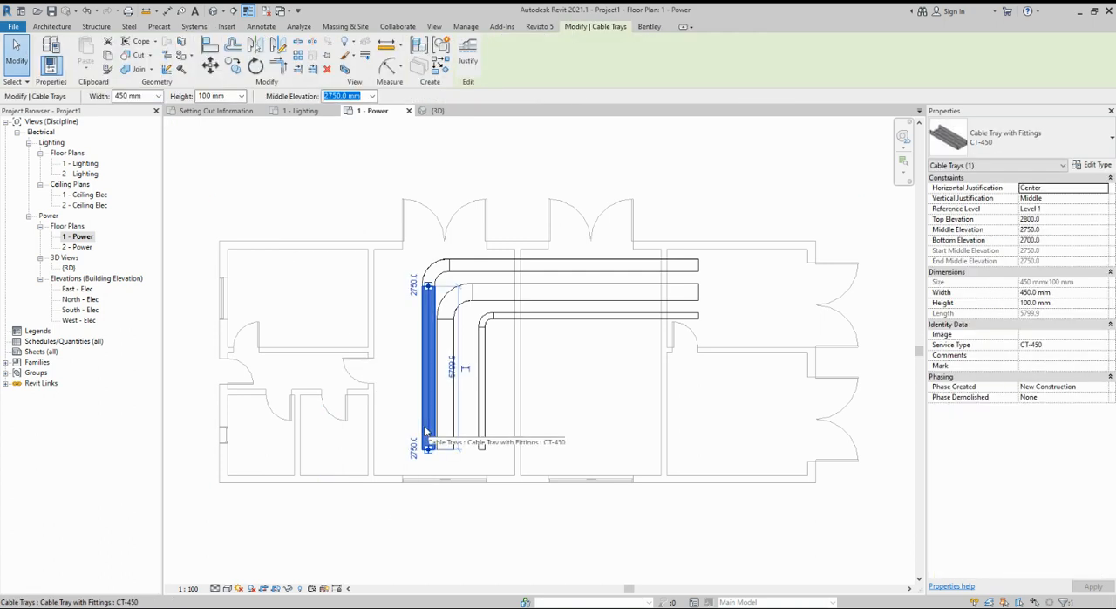
pyautogui.press('Escape')
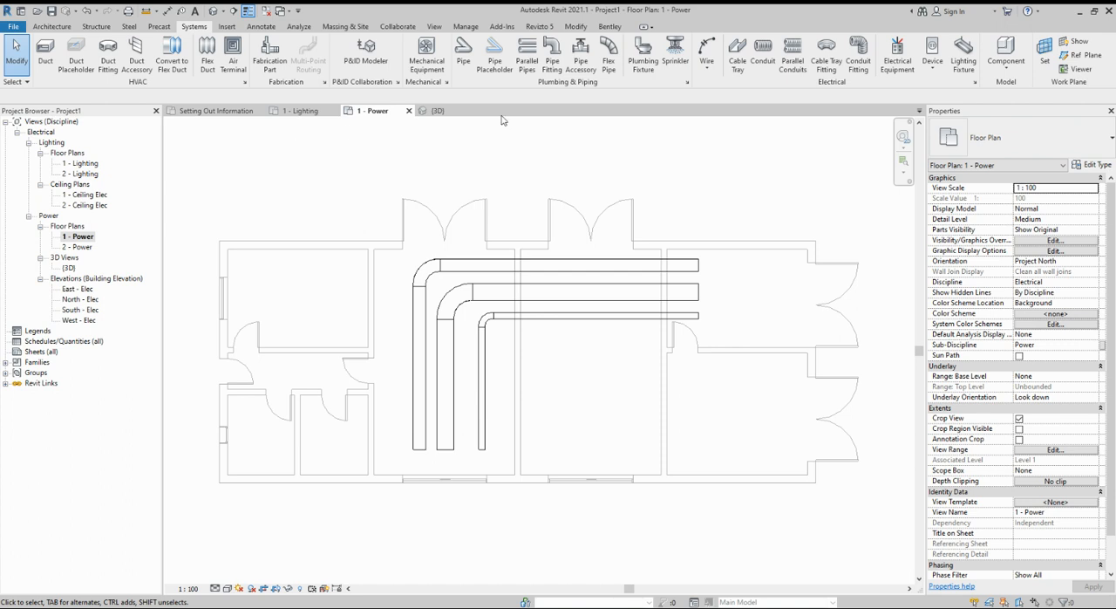
# Set the width of new cable trays to 750 mm and their service type to CT-750
pyautogui.click(738, 56)
pyautogui.click(177, 97)
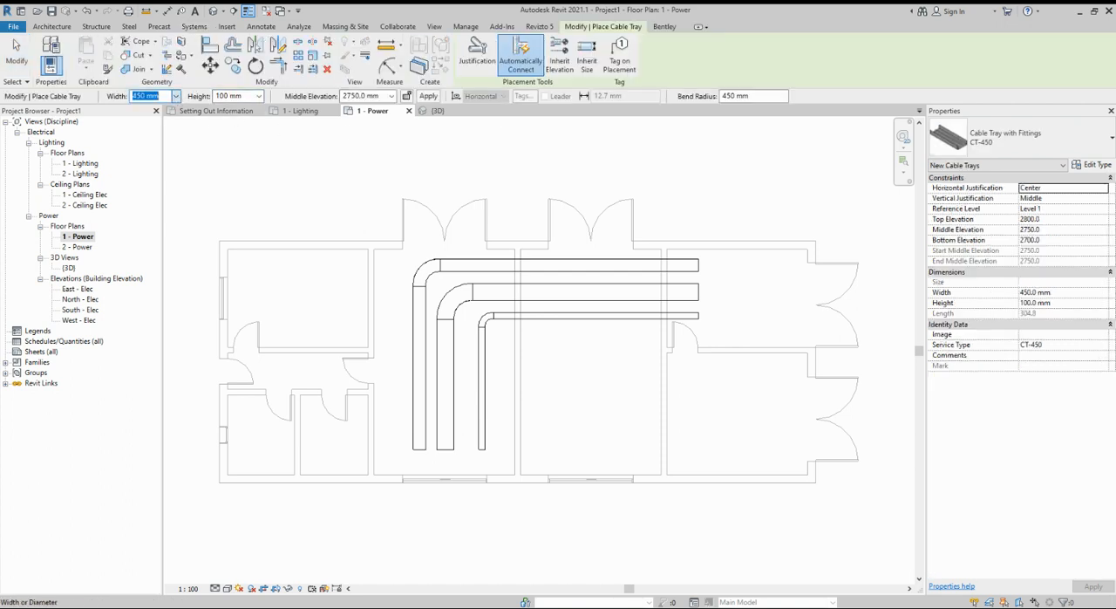
pyautogui.write('750')
pyautogui.click(1032, 344)
pyautogui.moveTo(1032, 345); pyautogui.dragTo(1047, 344)
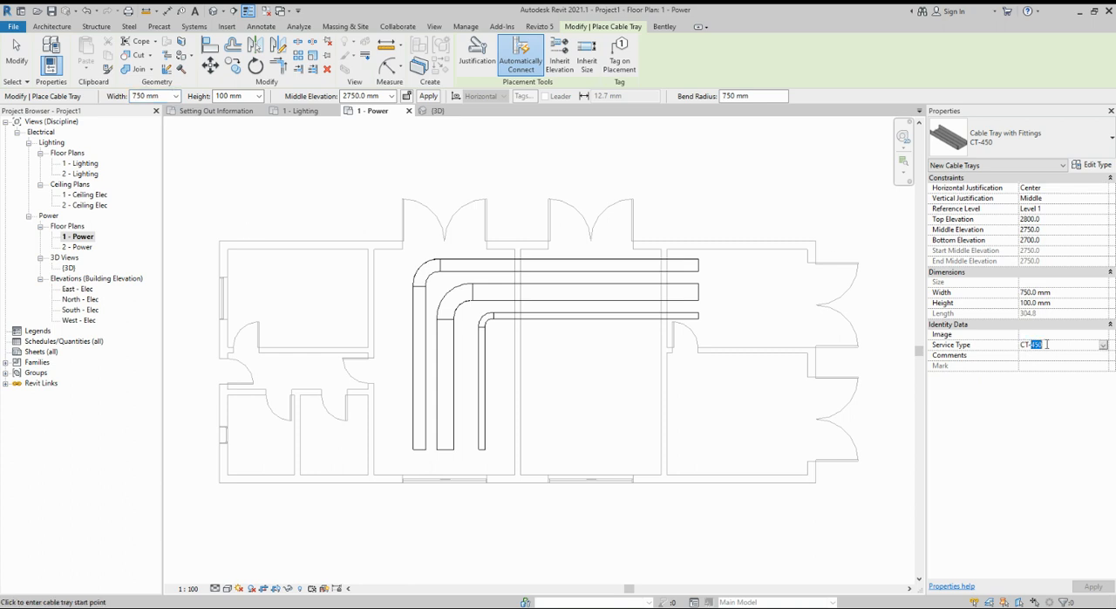
pyautogui.write('75')
# Duplicate the CT-450 cable tray type under the name CT-750 and make it the type for new trays
pyautogui.click(1051, 145)
pyautogui.click(1072, 152)
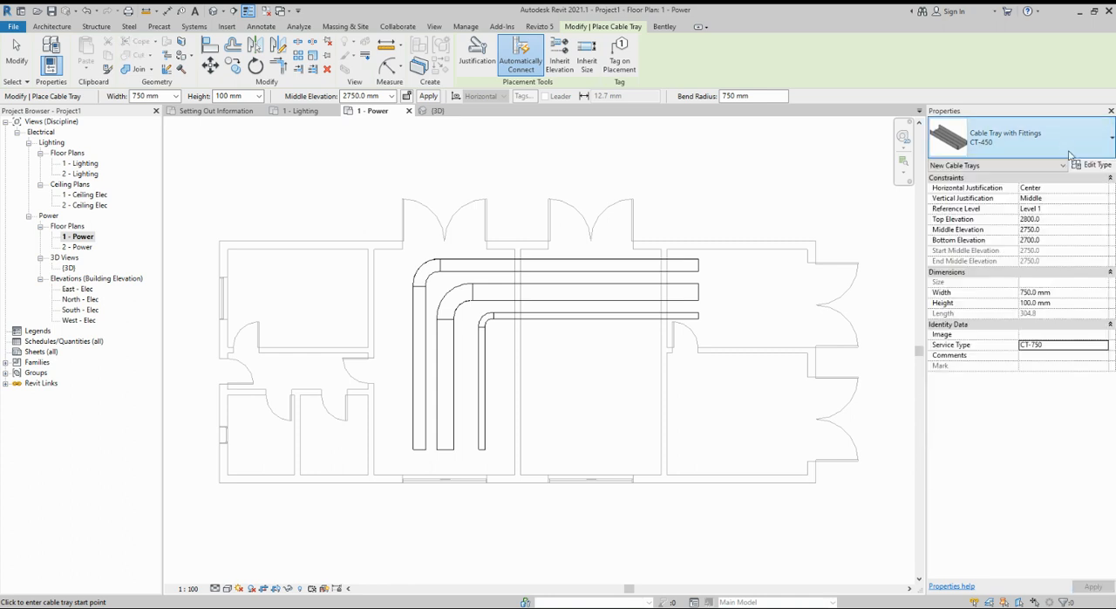
pyautogui.click(1105, 168)
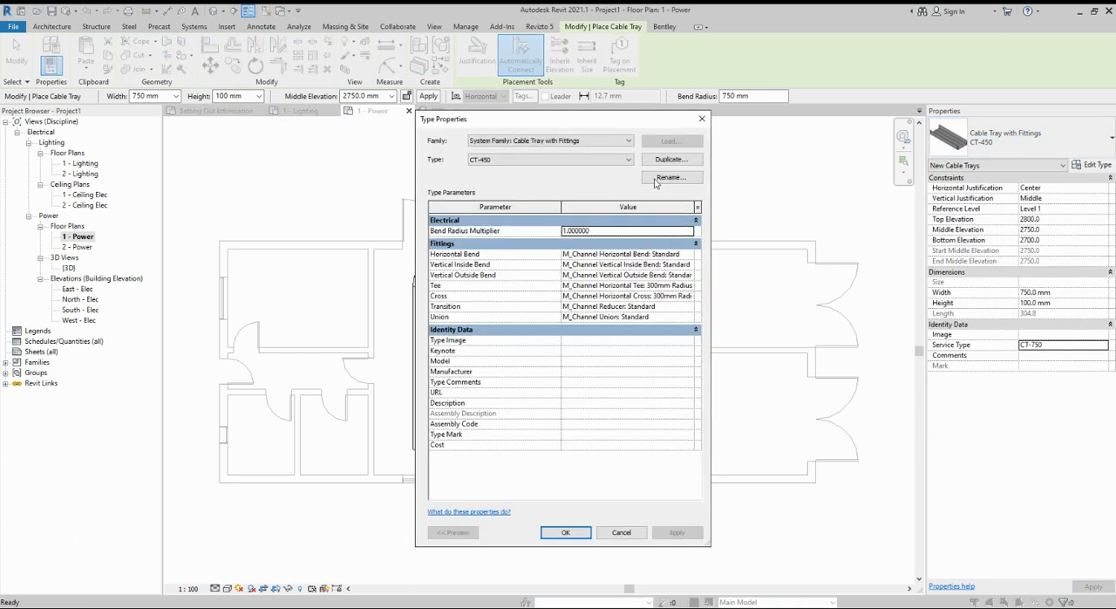
pyautogui.click(662, 162)
pyautogui.click(471, 185)
pyautogui.moveTo(440, 187); pyautogui.dragTo(470, 187)
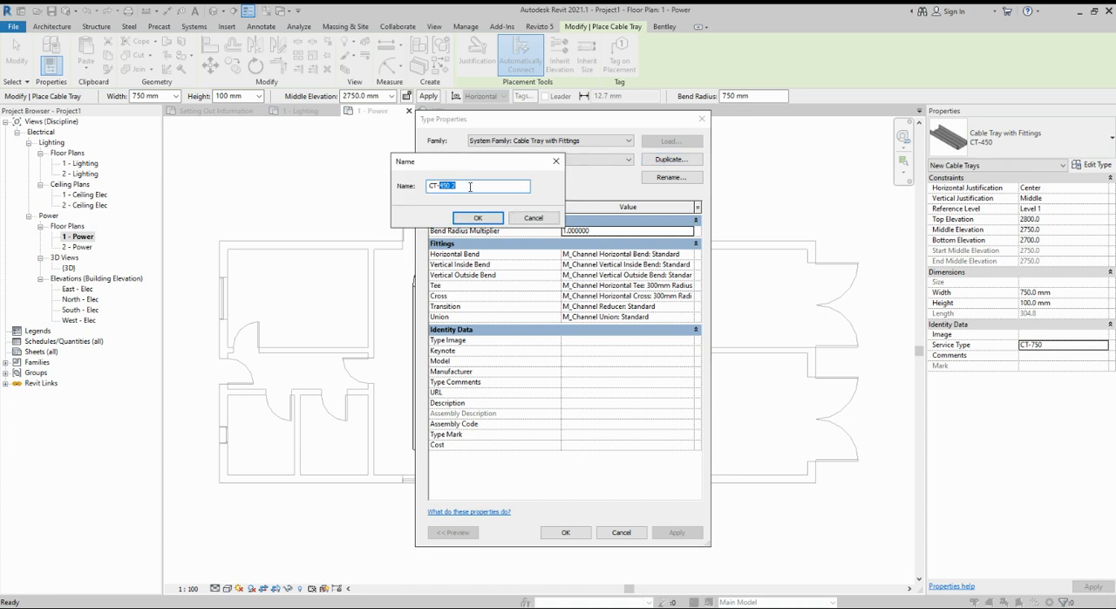
pyautogui.write('7')
pyautogui.click(478, 219)
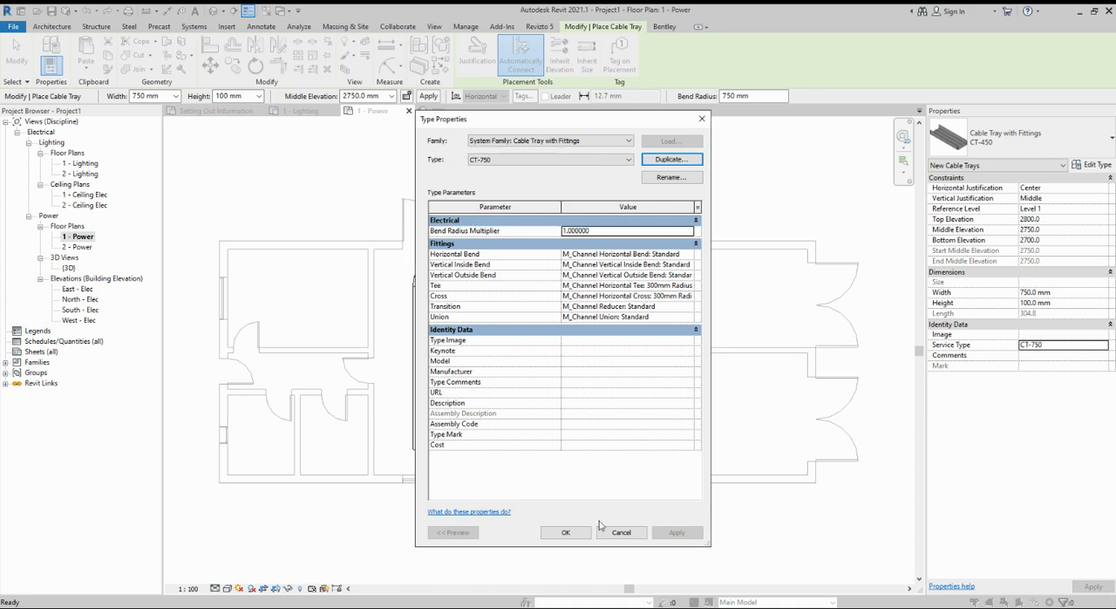
pyautogui.click(566, 532)
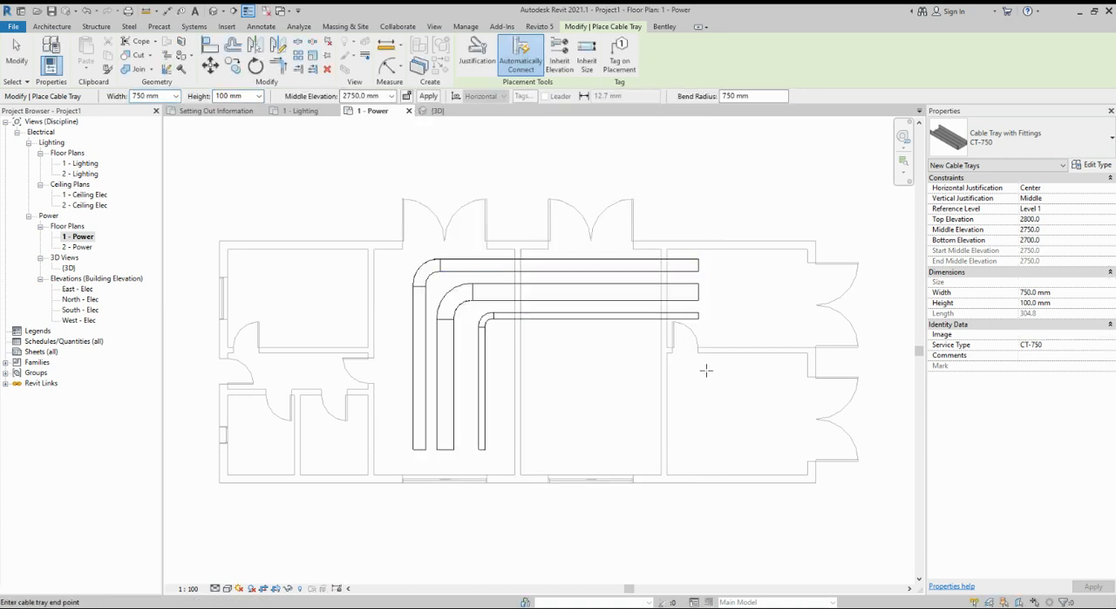
# Draw an L-shaped CT-750 cable tray inside the corner of the 225 mm run, ending level with the other vertical legs
pyautogui.click(708, 370)
pyautogui.click(503, 370)
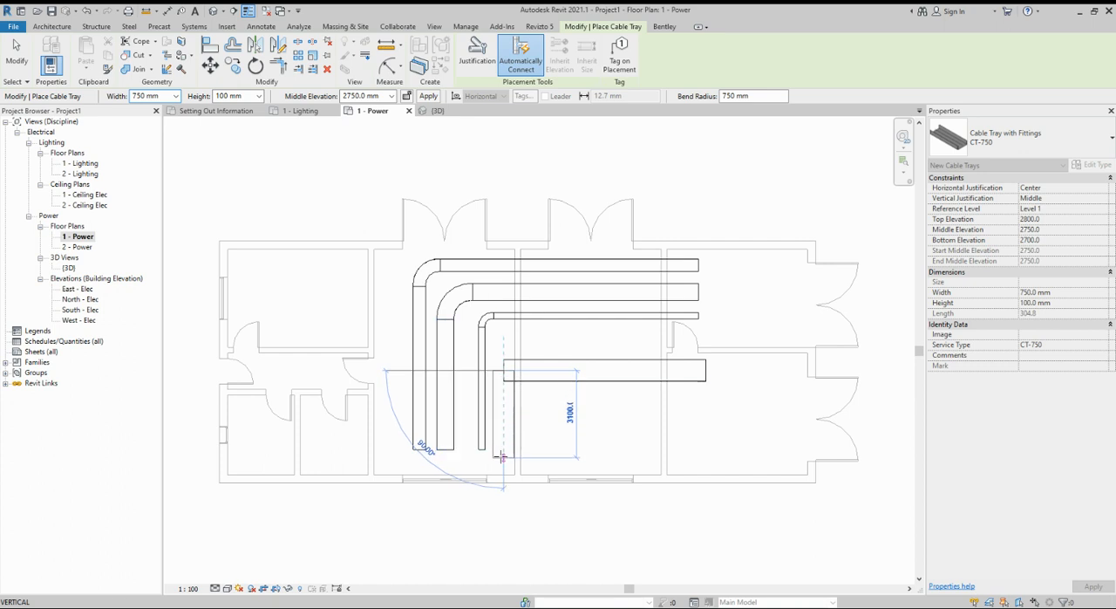
pyautogui.click(503, 455)
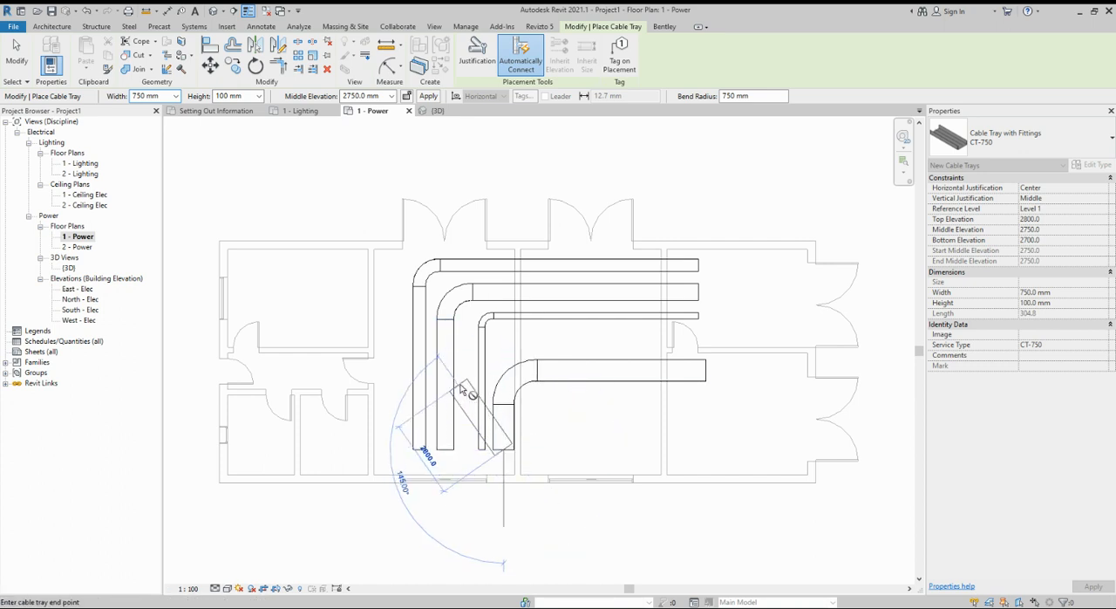
pyautogui.press('Escape')
pyautogui.press('Escape')
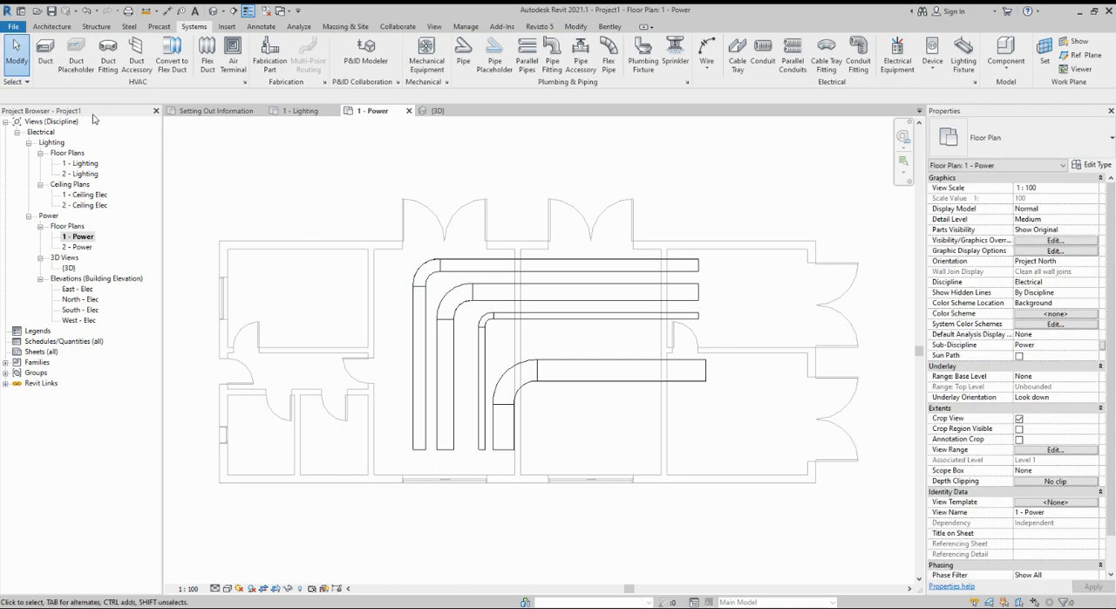
# Nudge the bends and vertical legs of all four cable tray runs to the left, clear of the interior wall
pyautogui.moveTo(348, 211); pyautogui.dragTo(541, 480)
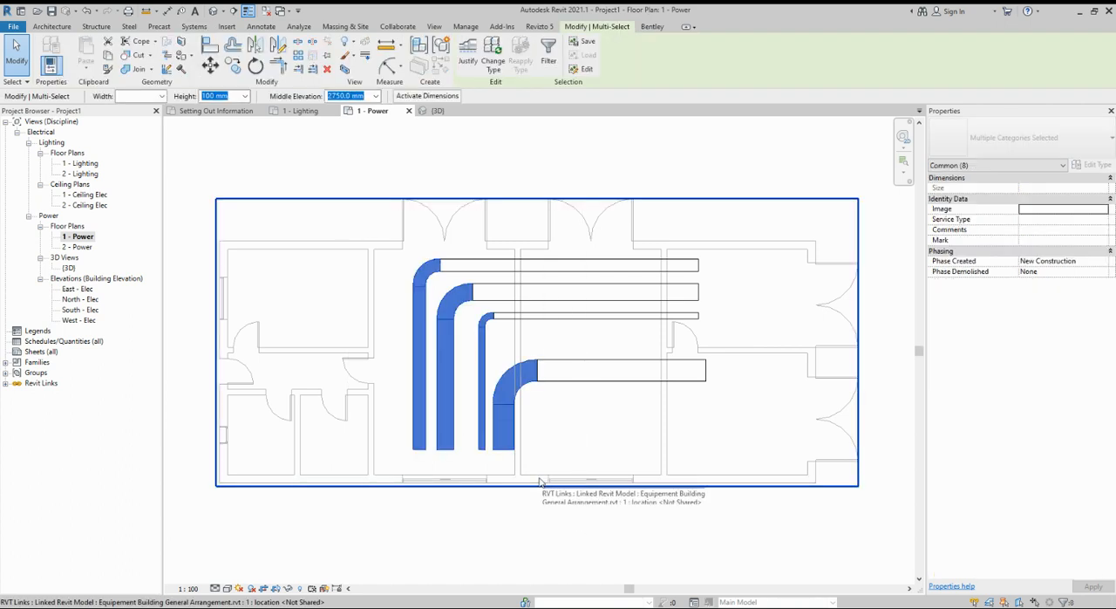
pyautogui.press('Left')
pyautogui.press('Left')
pyautogui.press('Left')
pyautogui.press('Left')
pyautogui.press('Left')
pyautogui.press('Left')
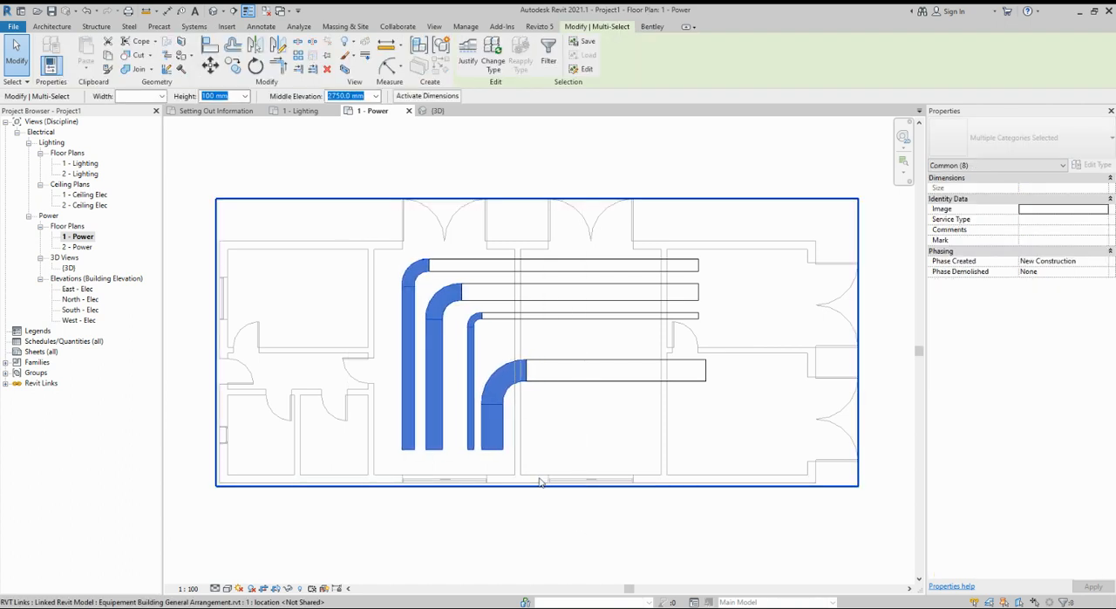
pyautogui.click(561, 435)
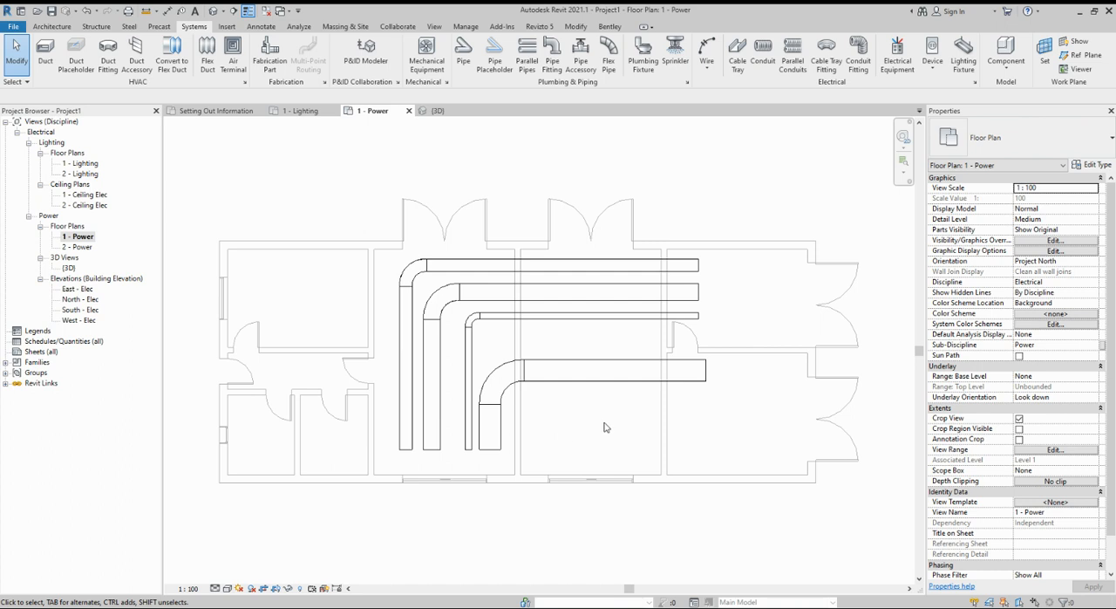
# Nudge the bends and vertical legs of the 225 mm and 750 mm trays left, closer to the 600 mm run
pyautogui.scroll(1, 535, 414)
pyautogui.moveTo(454, 297); pyautogui.dragTo(564, 478)
pyautogui.press('Left')
pyautogui.press('Left')
pyautogui.press('Left')
pyautogui.press('Left')
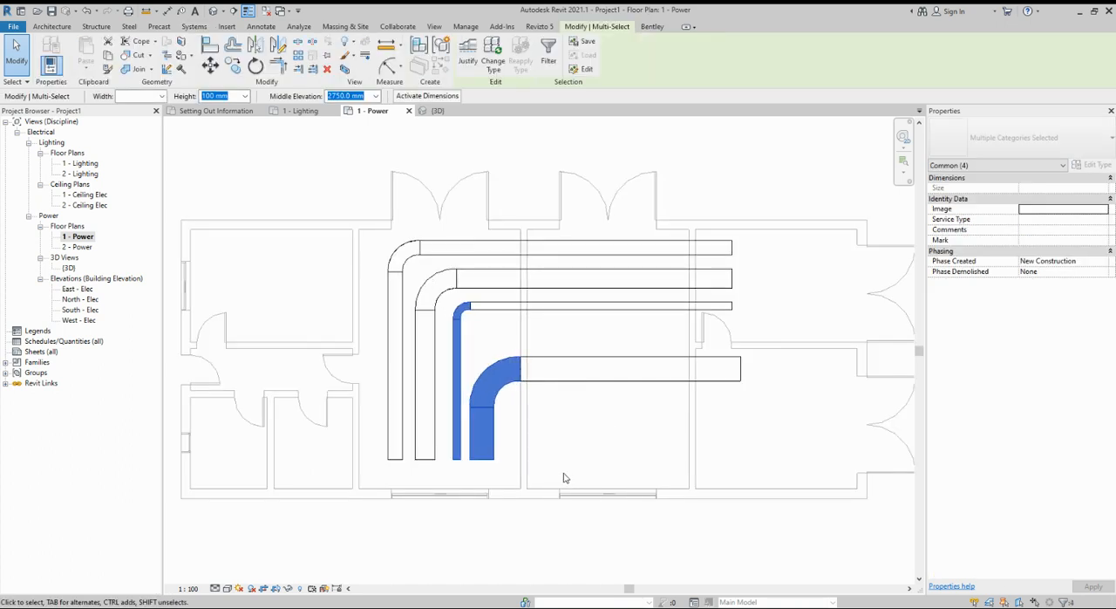
pyautogui.click(578, 449)
# Select all four cable tray runs and look at them in the 3D view
pyautogui.moveTo(323, 145); pyautogui.dragTo(824, 523)
pyautogui.click(349, 96)
pyautogui.click(437, 110)
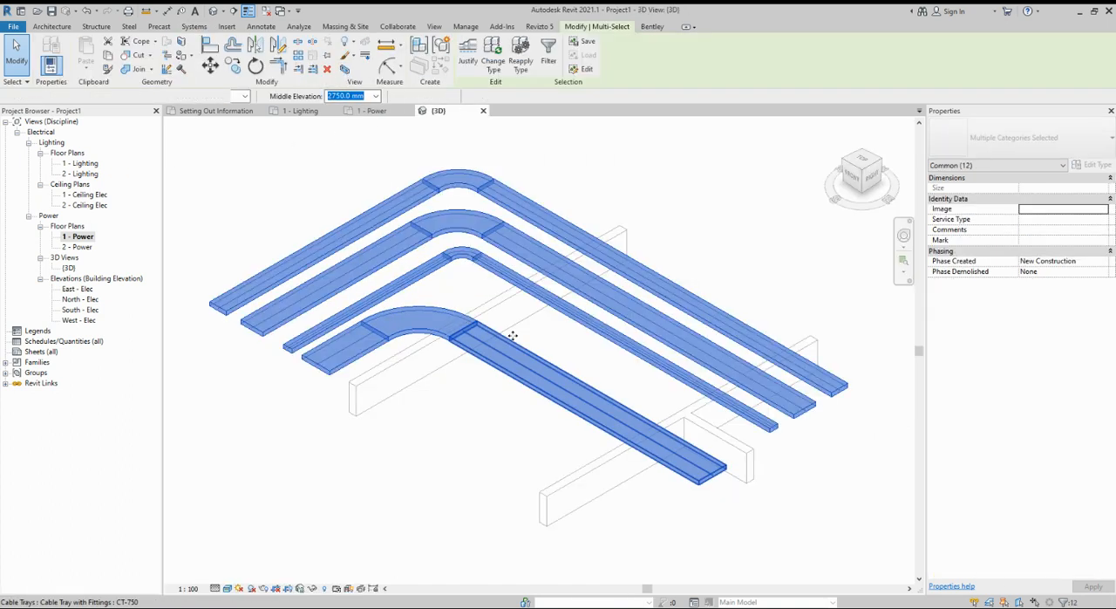
pyautogui.click(466, 470)
pyautogui.moveTo(468, 462); pyautogui.dragTo(535, 428, button='middle')
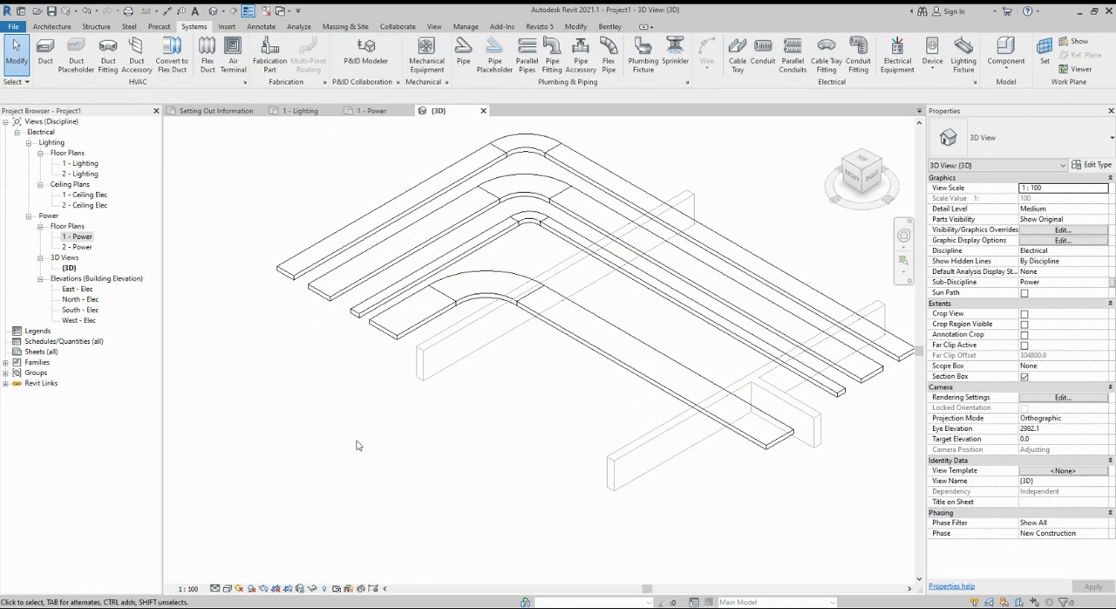
# Display the 3D view at Fine detail level with filled surfaces and view the trays from a lower front angle
pyautogui.click(214, 589)
pyautogui.click(224, 577)
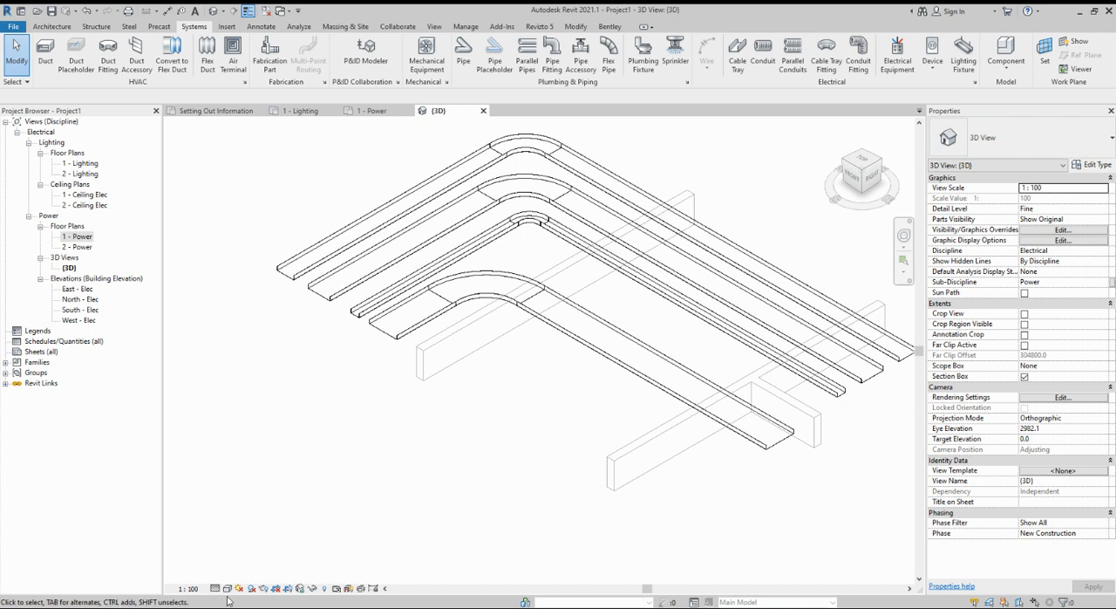
pyautogui.click(243, 575)
pyautogui.moveTo(468, 478)
pyautogui.mouseDown(button='middle')
pyautogui.moveTo(531, 423)
pyautogui.moveTo(406, 480)
pyautogui.moveTo(465, 458)
pyautogui.mouseUp(button='middle')
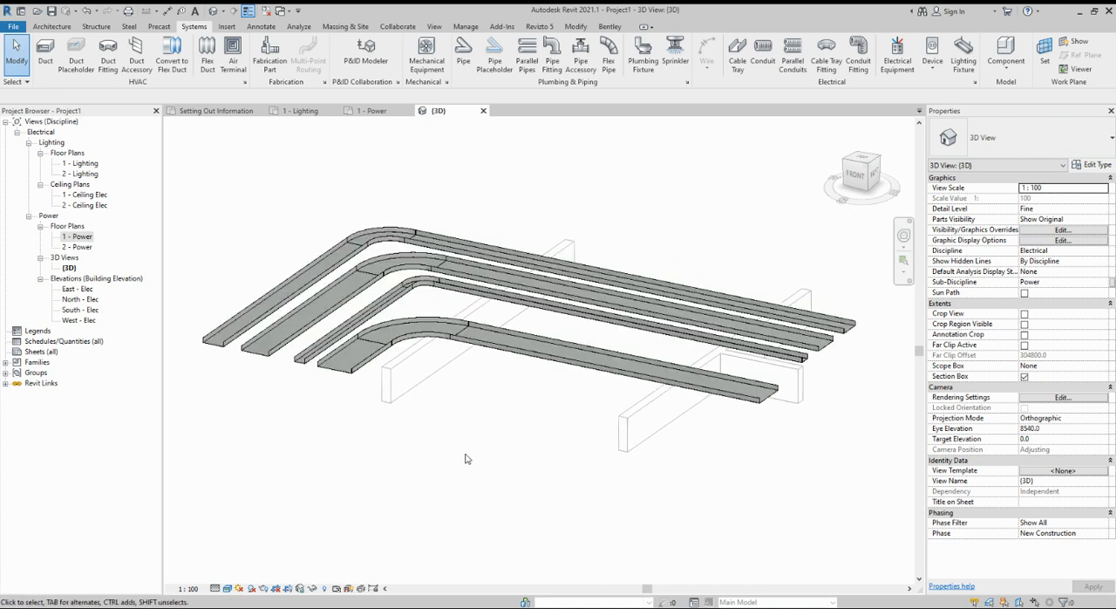
# Return to the 1 - Power floor plan and open the filters in its Visibility/Graphic Overrides
pyautogui.click(375, 112)
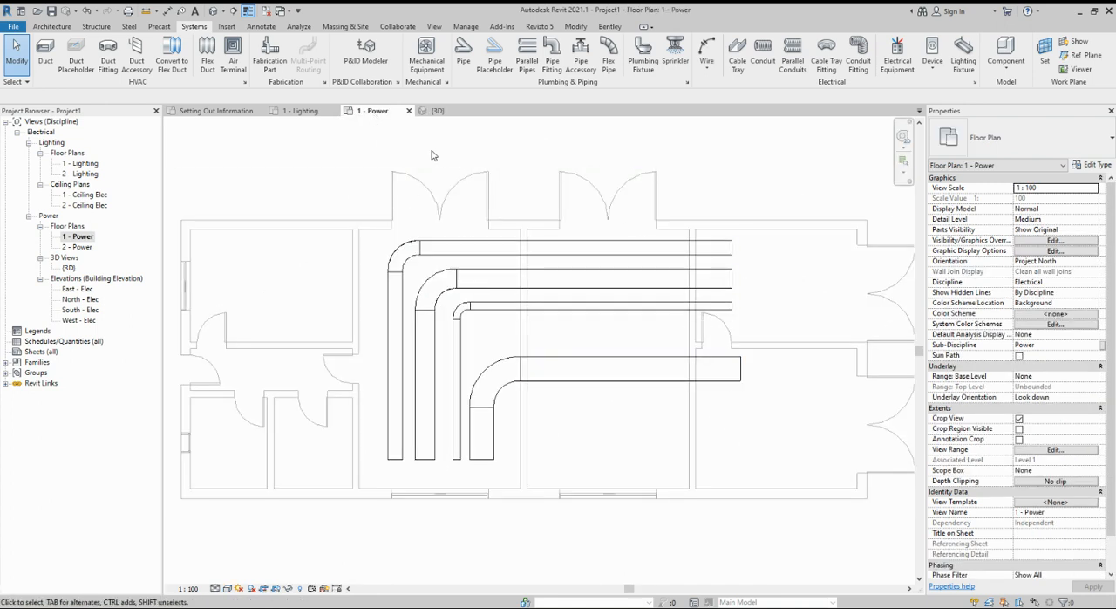
pyautogui.press('v')
pyautogui.press('g')
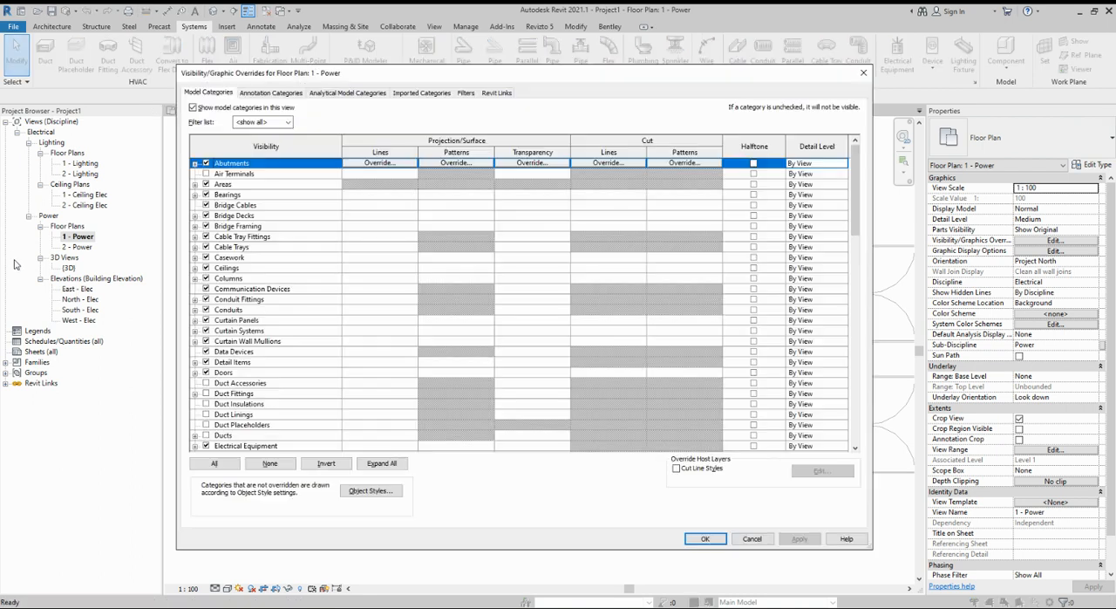
pyautogui.click(466, 93)
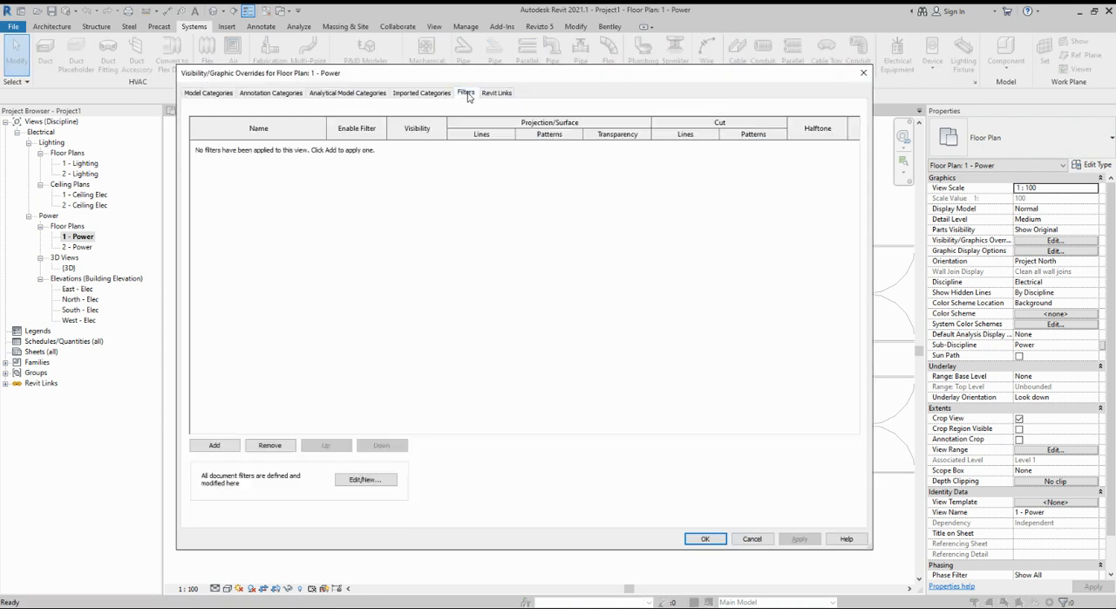
pyautogui.moveTo(501, 74); pyautogui.dragTo(557, 84)
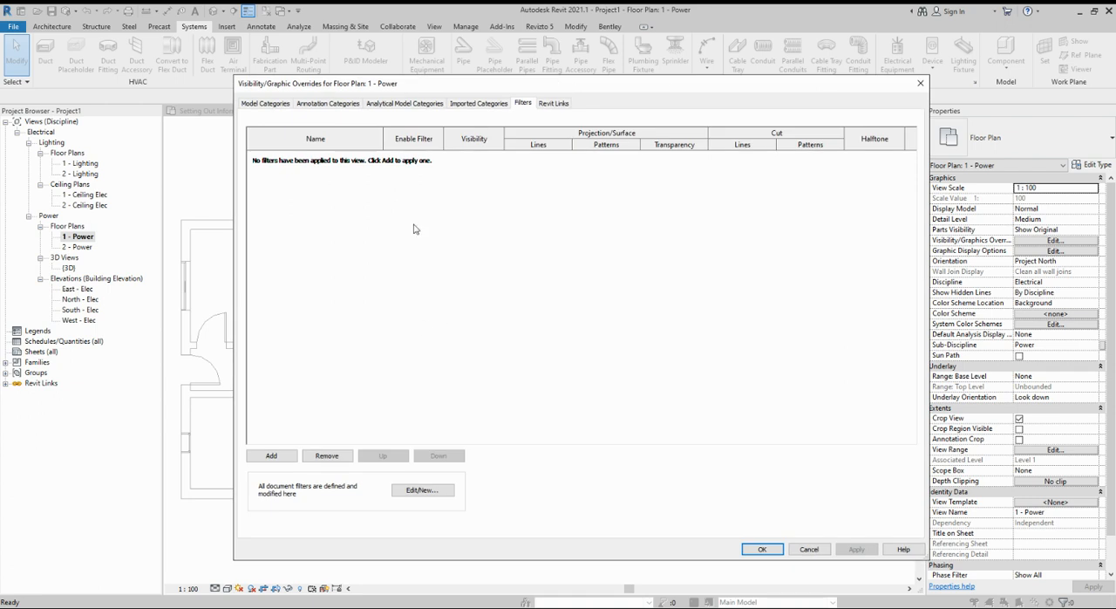
# Create a new rule-based filter named 225 with the Define rules option
pyautogui.click(422, 491)
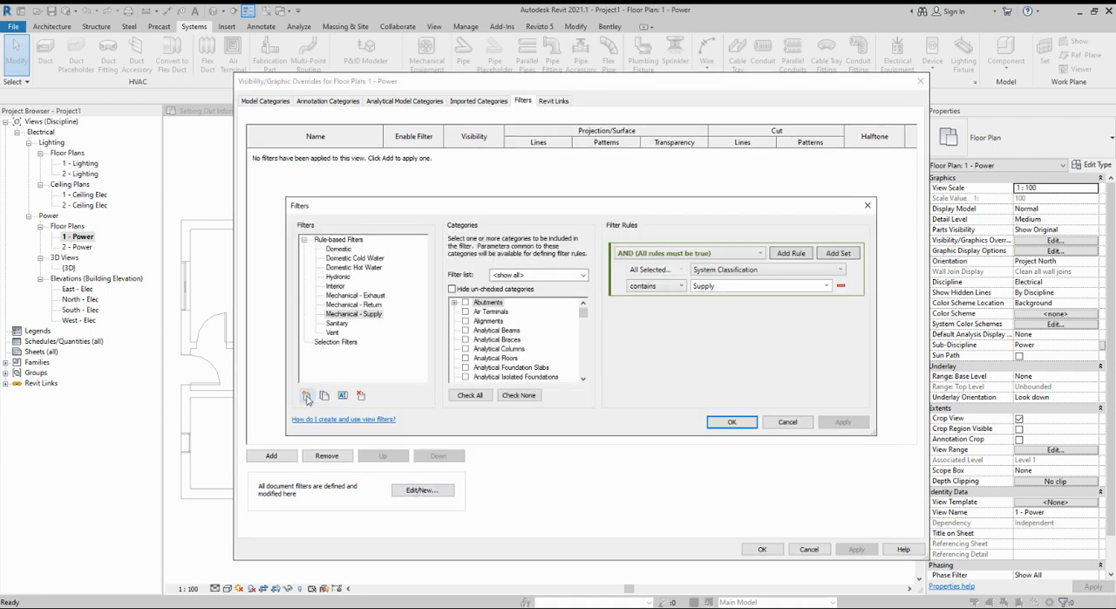
pyautogui.click(306, 397)
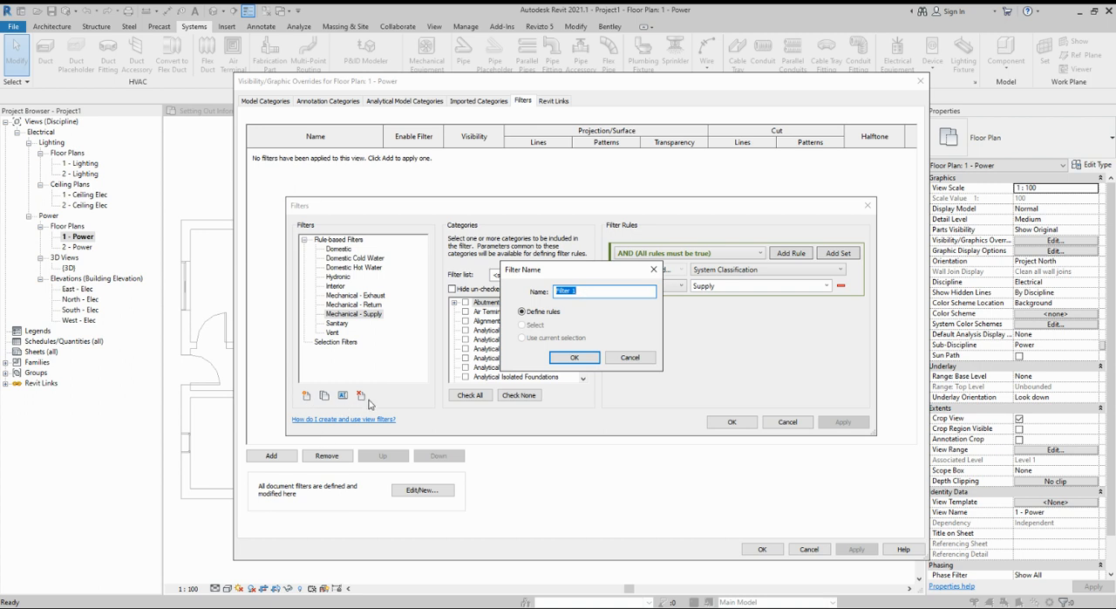
pyautogui.write('225')
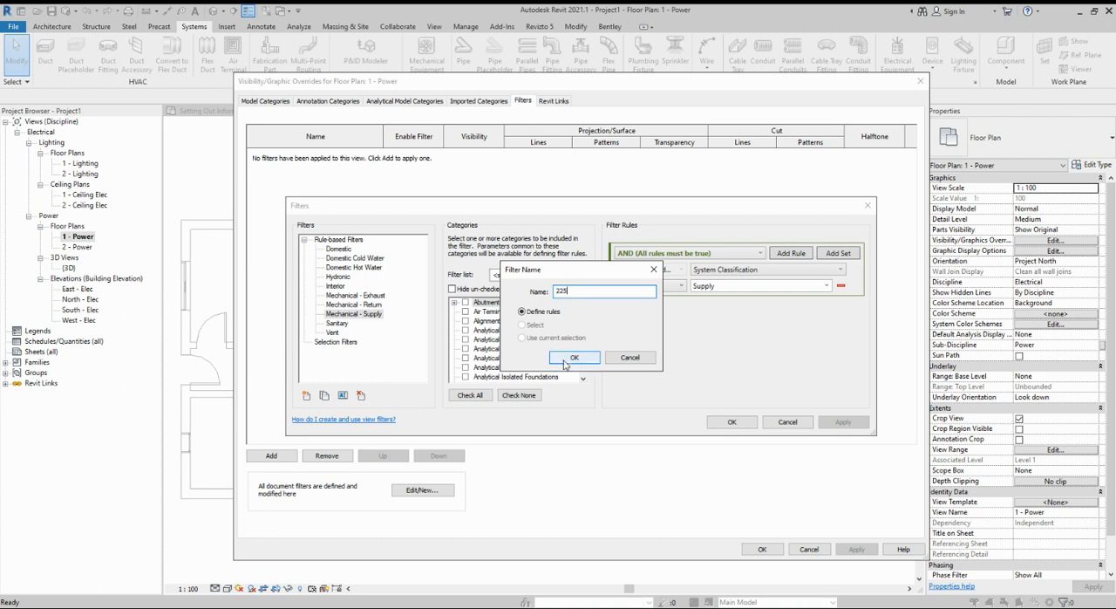
pyautogui.click(565, 360)
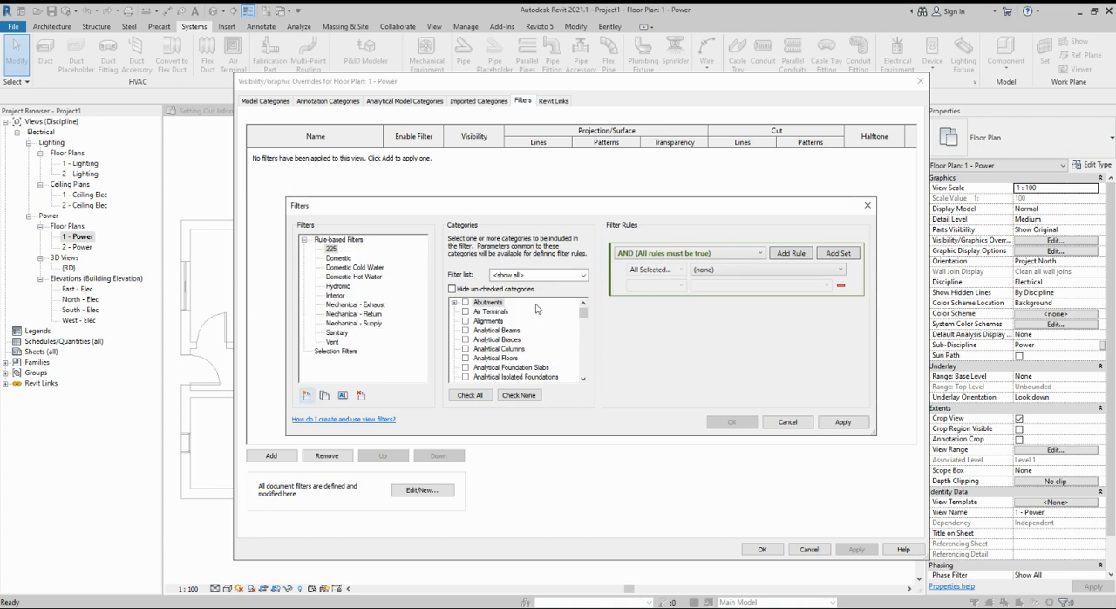
# Include the Cable Tray Fittings and Cable Trays categories in the 225 filter
pyautogui.click(489, 350)
pyautogui.scroll(-1, 489, 356)
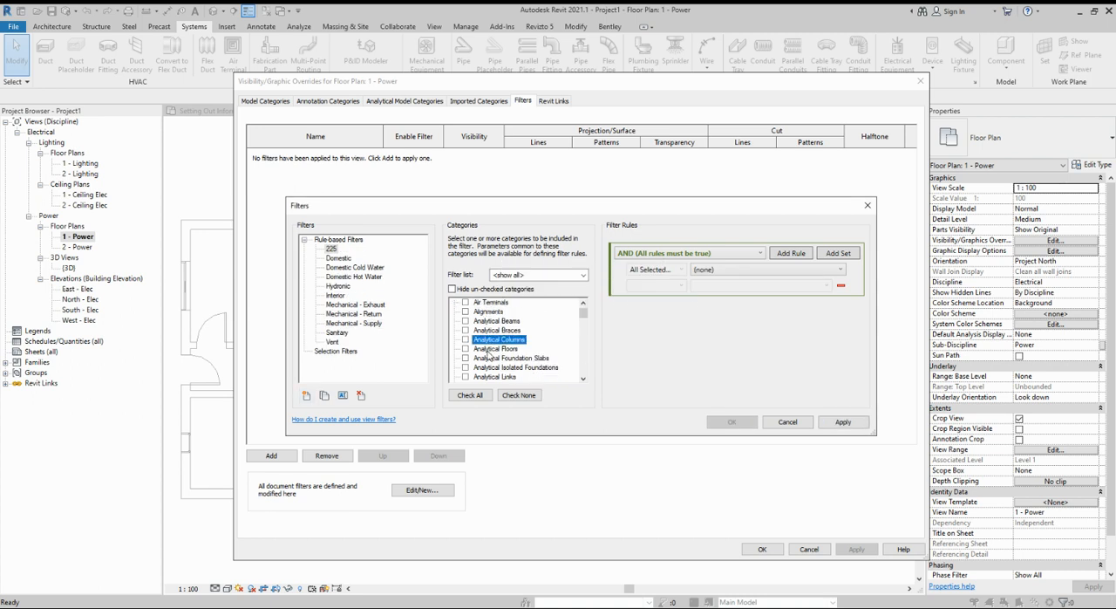
pyautogui.scroll(-5, 415, 349)
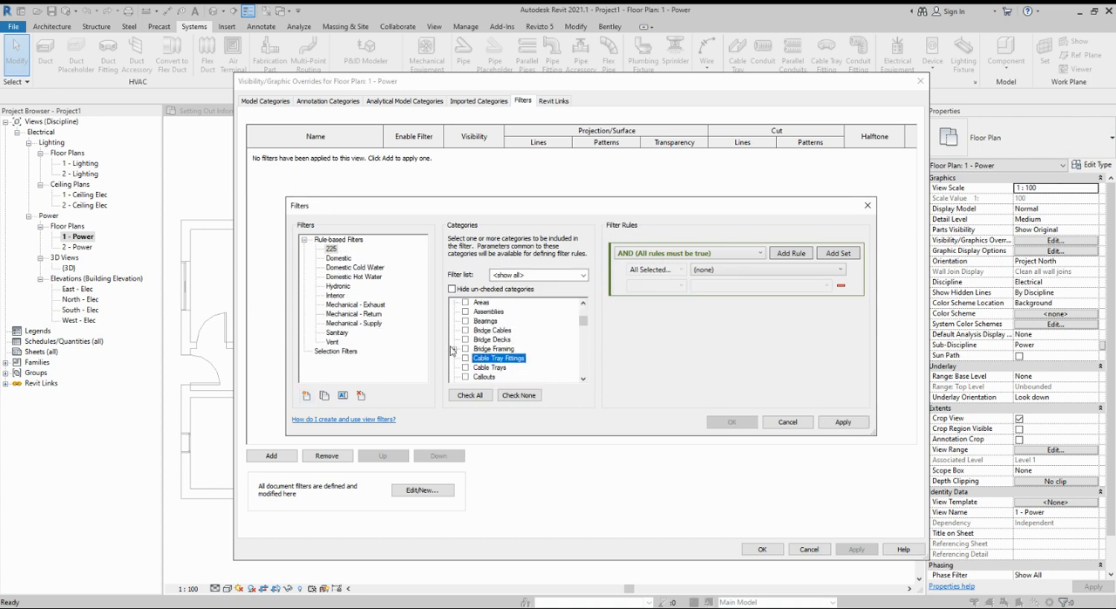
pyautogui.click(466, 348)
pyautogui.click(466, 358)
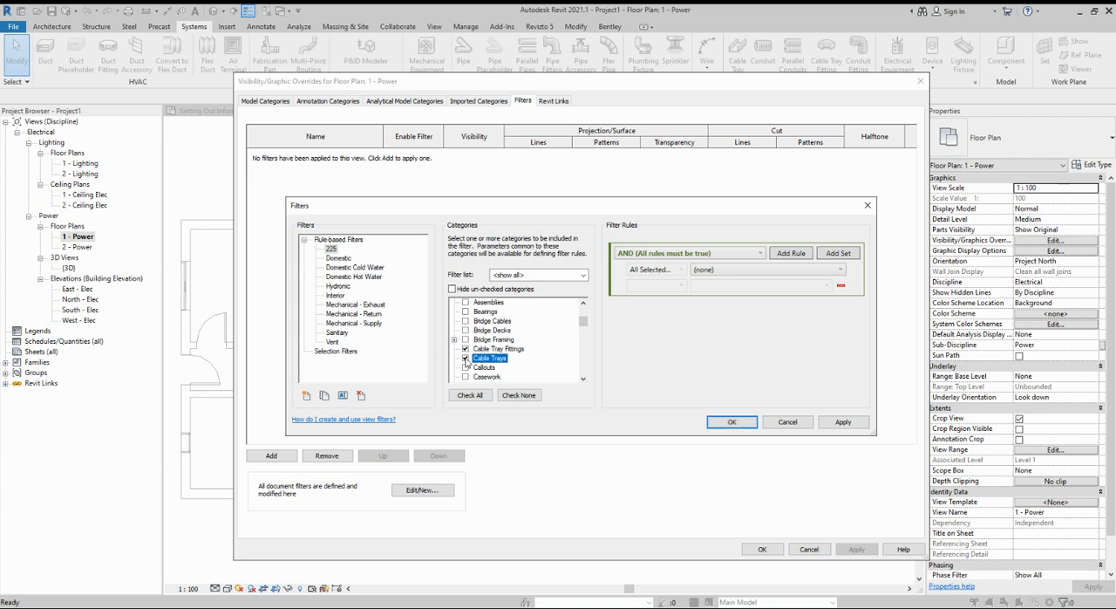
# Define the 225 filter's rule as Service Type equals CT-225 and save the filter
pyautogui.click(731, 270)
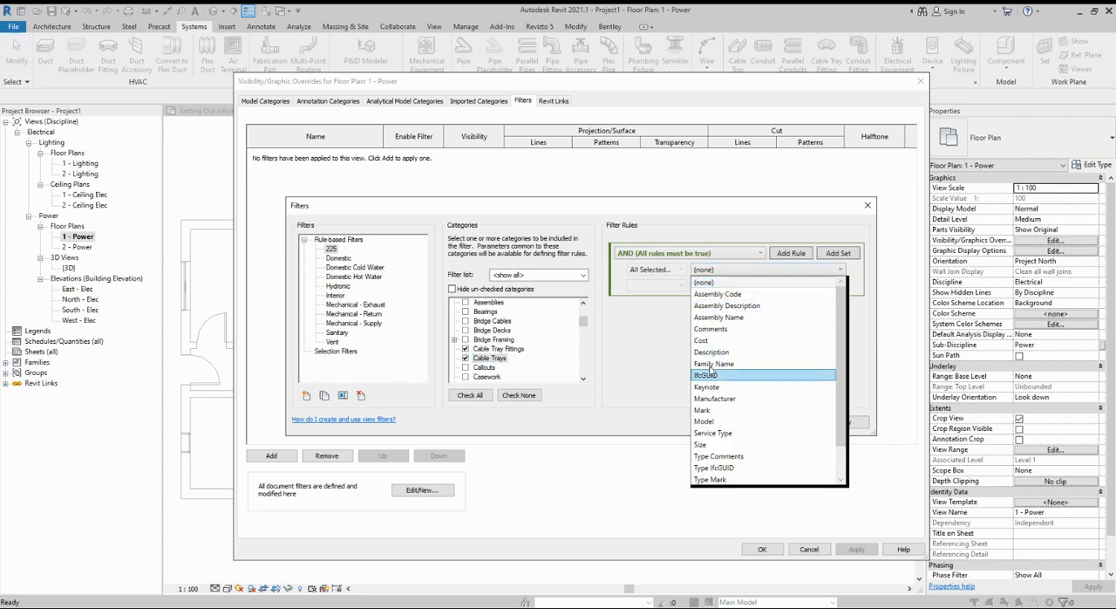
pyautogui.click(710, 435)
pyautogui.click(681, 285)
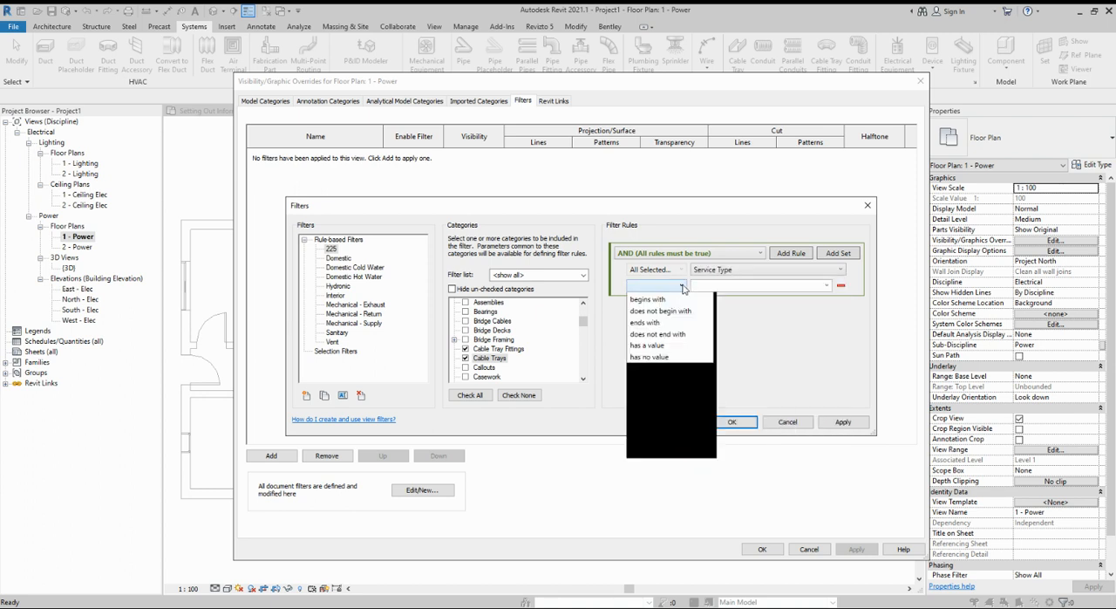
pyautogui.click(670, 300)
pyautogui.click(828, 286)
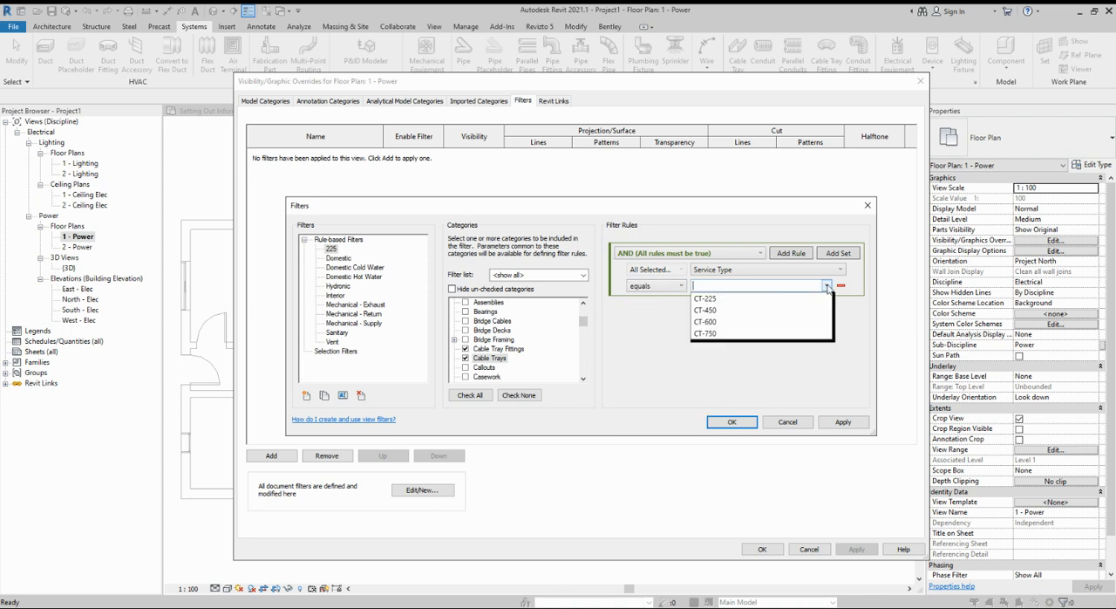
pyautogui.click(715, 297)
pyautogui.click(825, 286)
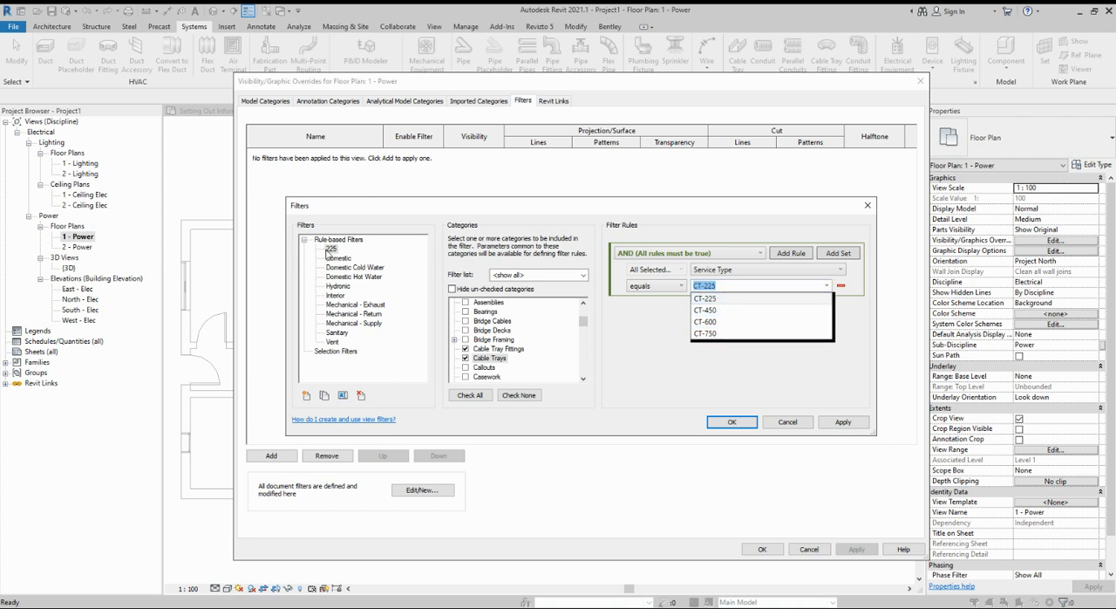
pyautogui.click(748, 288)
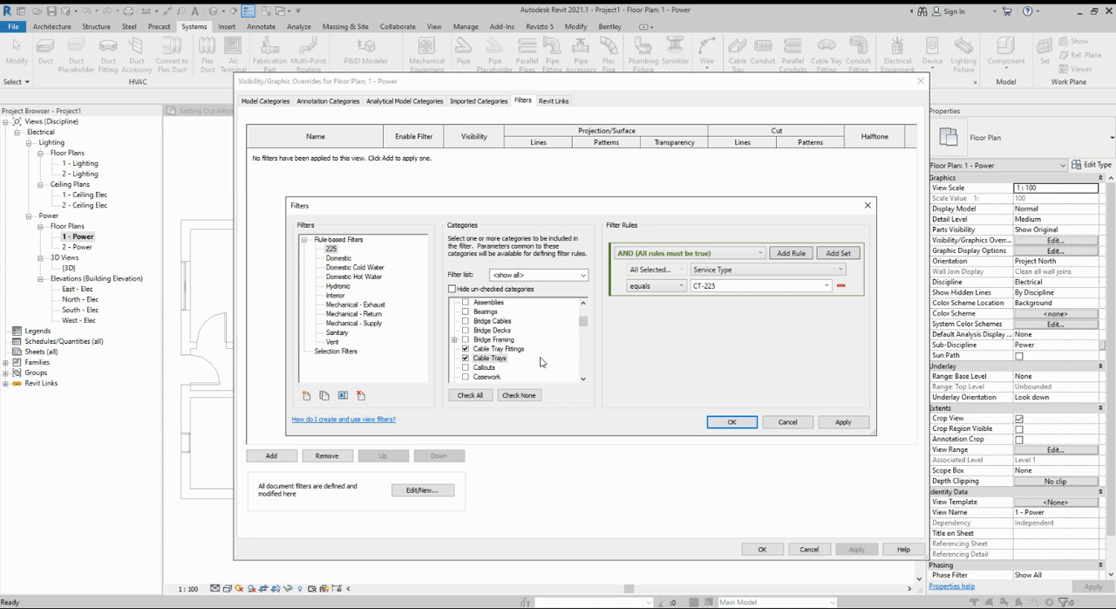
pyautogui.click(737, 423)
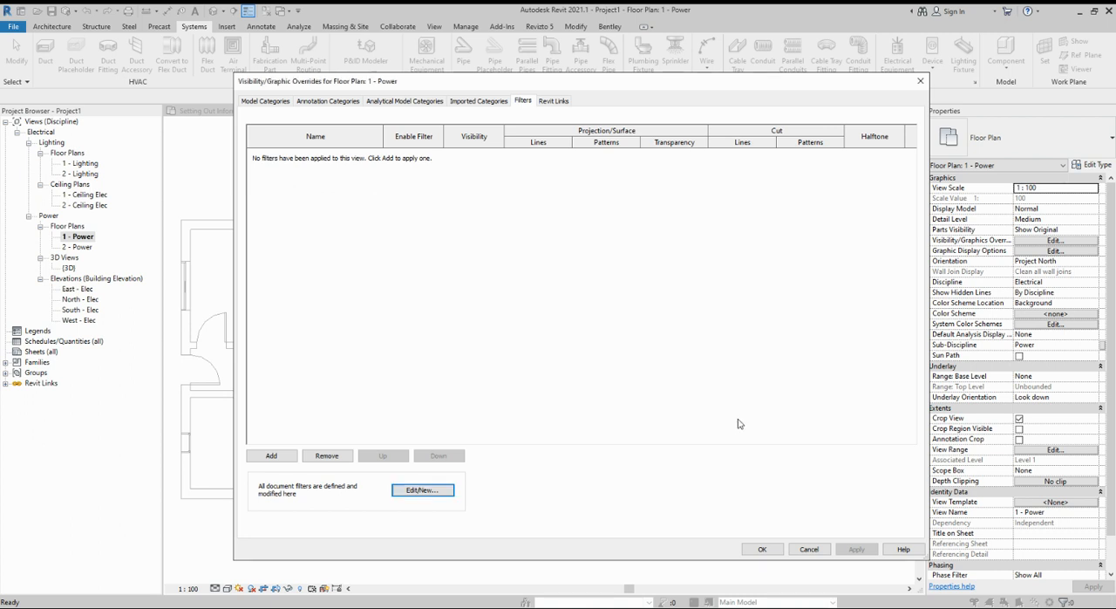
# Reopen the document filters and duplicate the 225 filter three times
pyautogui.click(422, 489)
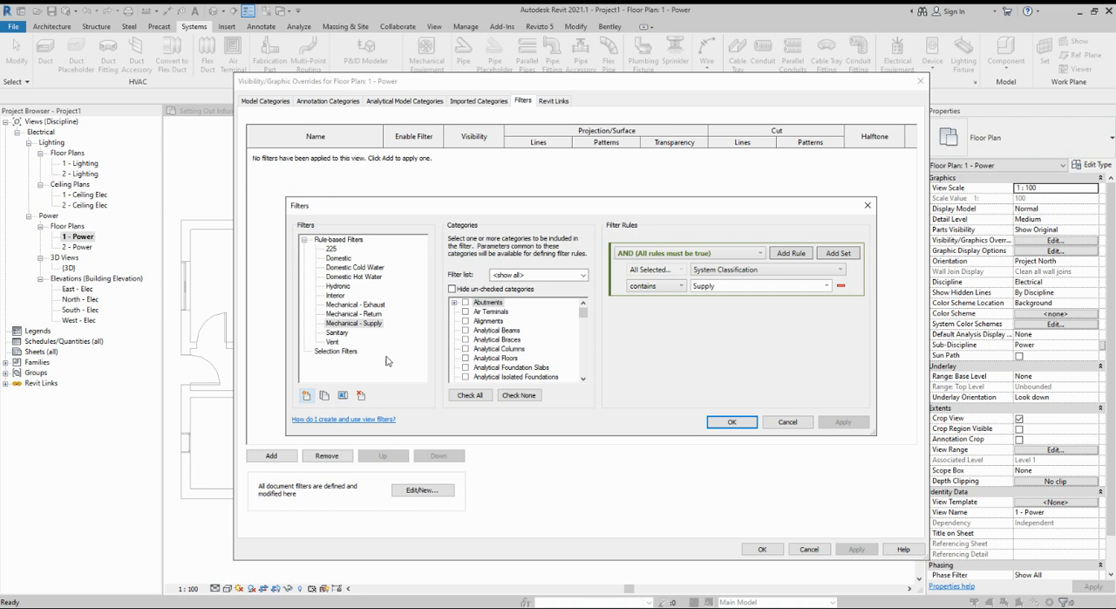
pyautogui.click(332, 250)
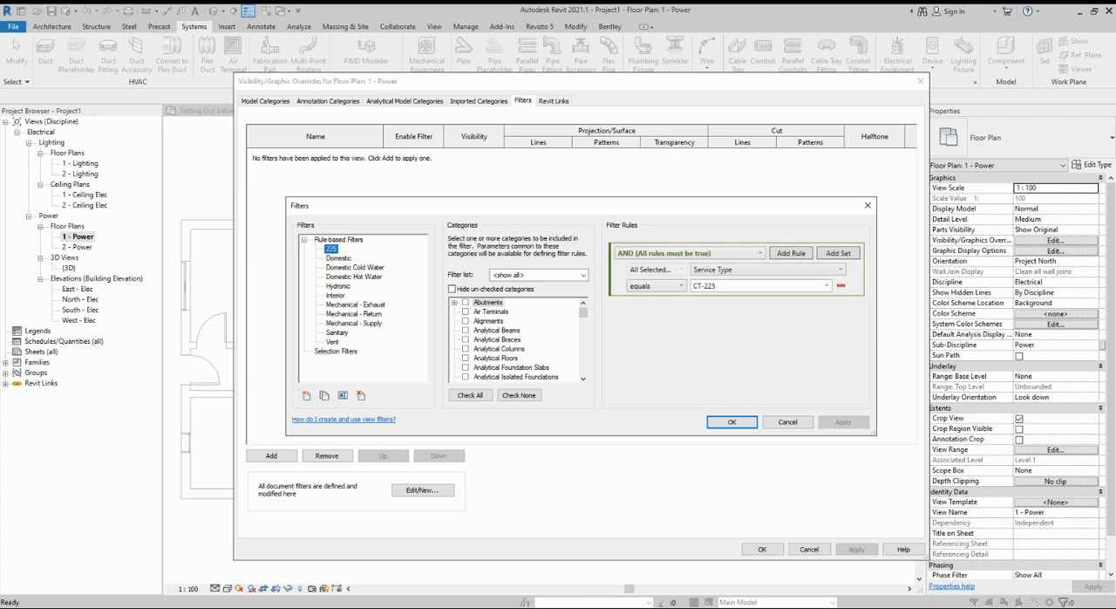
pyautogui.click(325, 395)
pyautogui.click(338, 258)
pyautogui.click(324, 395)
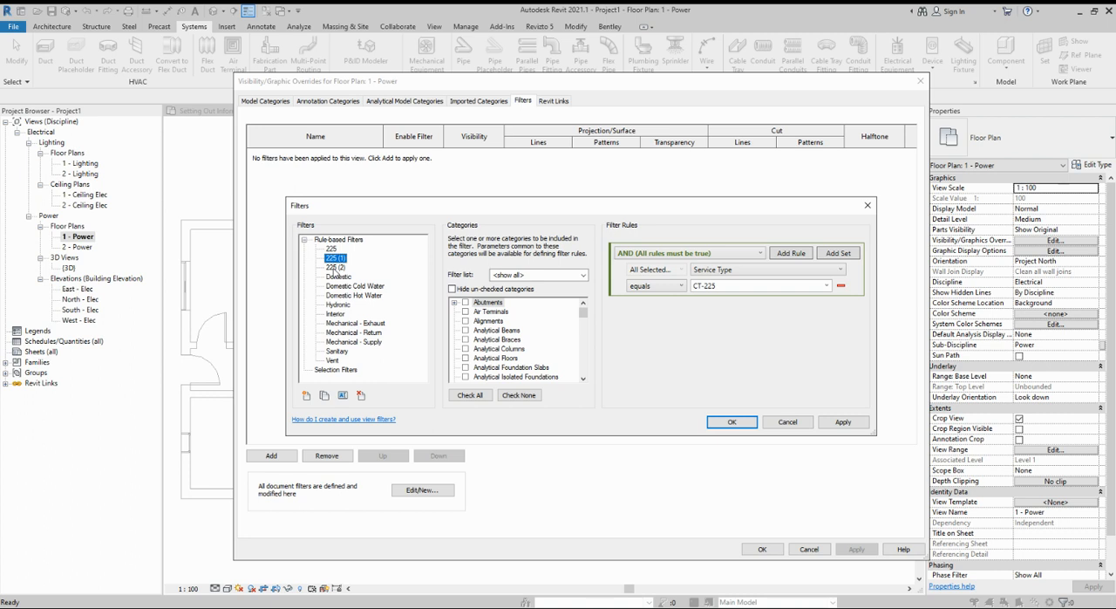
pyautogui.click(336, 268)
pyautogui.click(324, 395)
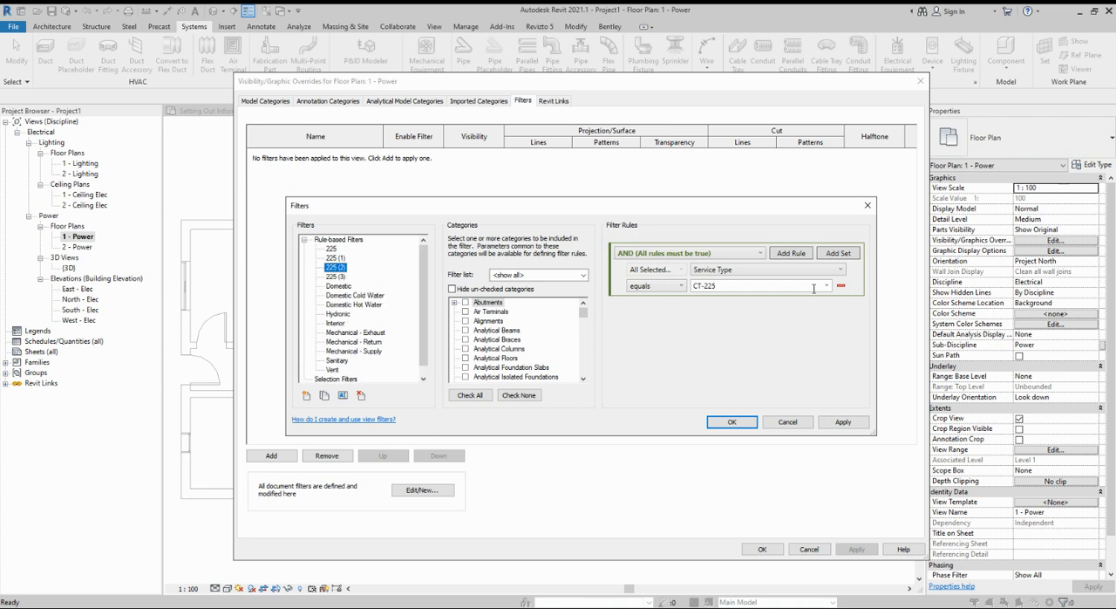
pyautogui.click(826, 285)
pyautogui.click(826, 285)
# Rename the filter copy 225 (1) as 450
pyautogui.click(334, 259)
pyautogui.click(342, 395)
pyautogui.moveTo(587, 323); pyautogui.dragTo(534, 325)
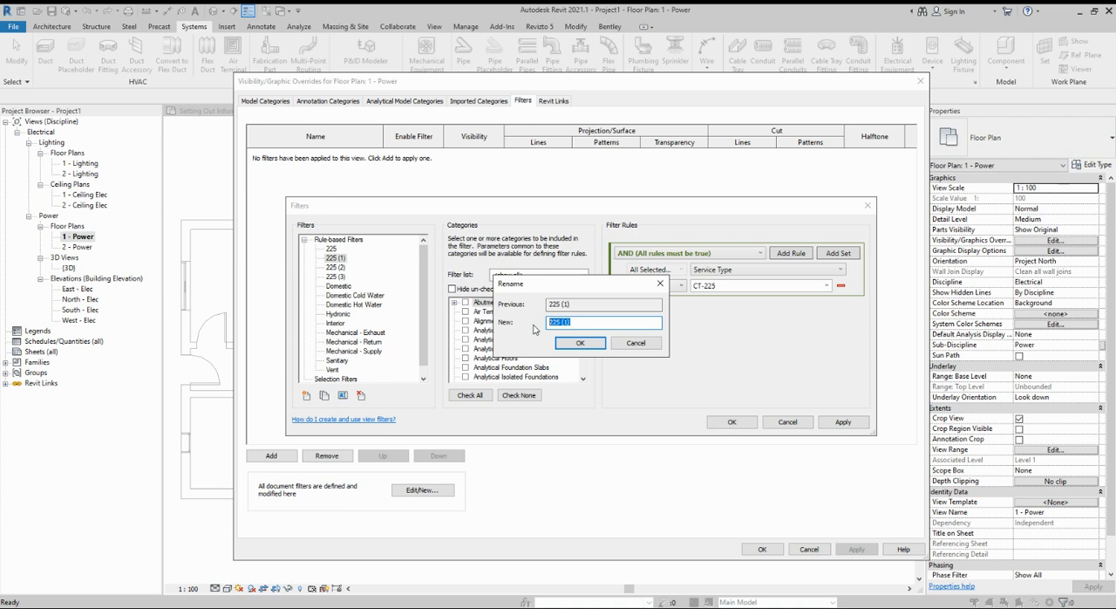
pyautogui.write('450')
pyautogui.click(580, 342)
pyautogui.click(826, 286)
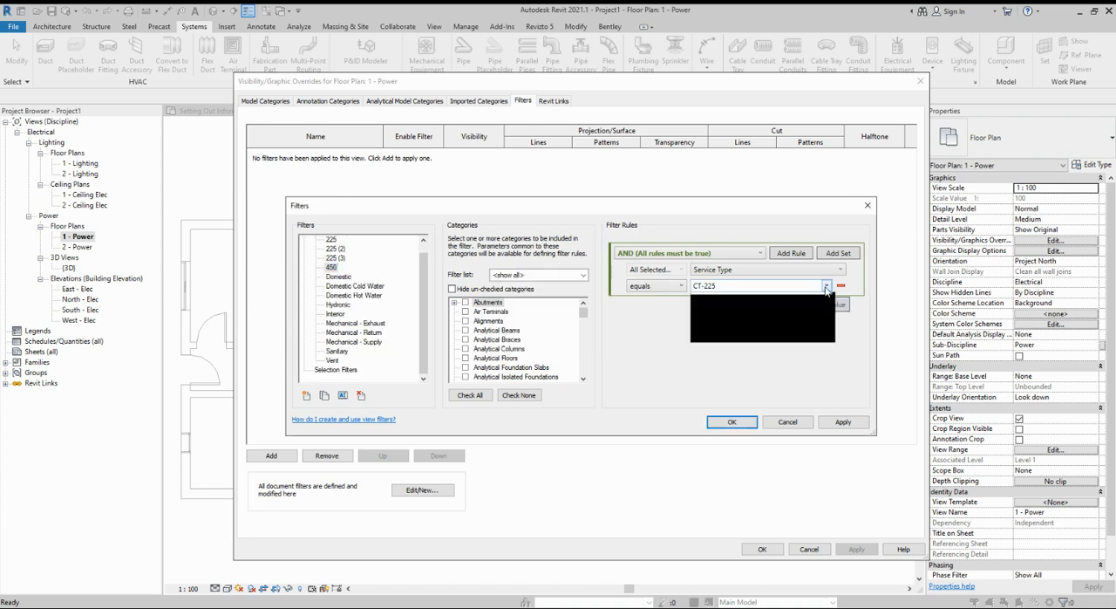
pyautogui.click(826, 288)
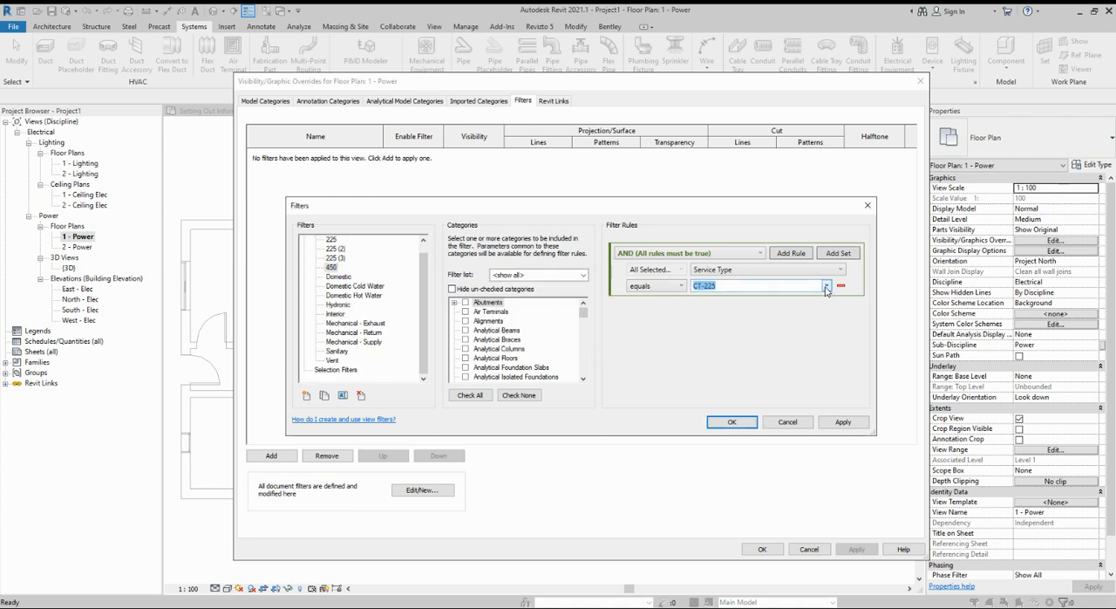
pyautogui.click(336, 250)
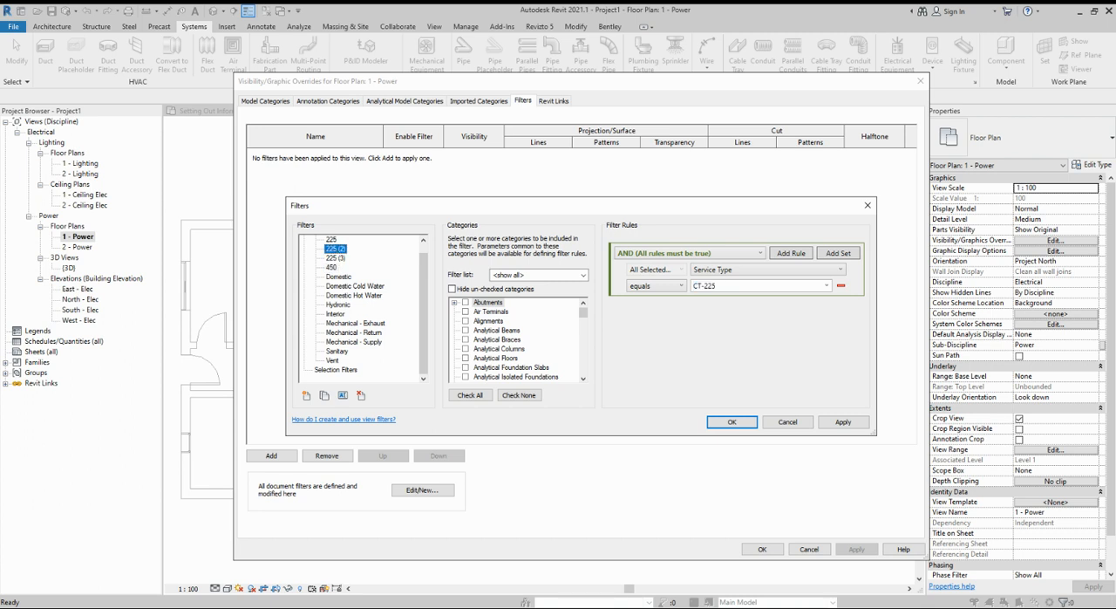
pyautogui.click(364, 271)
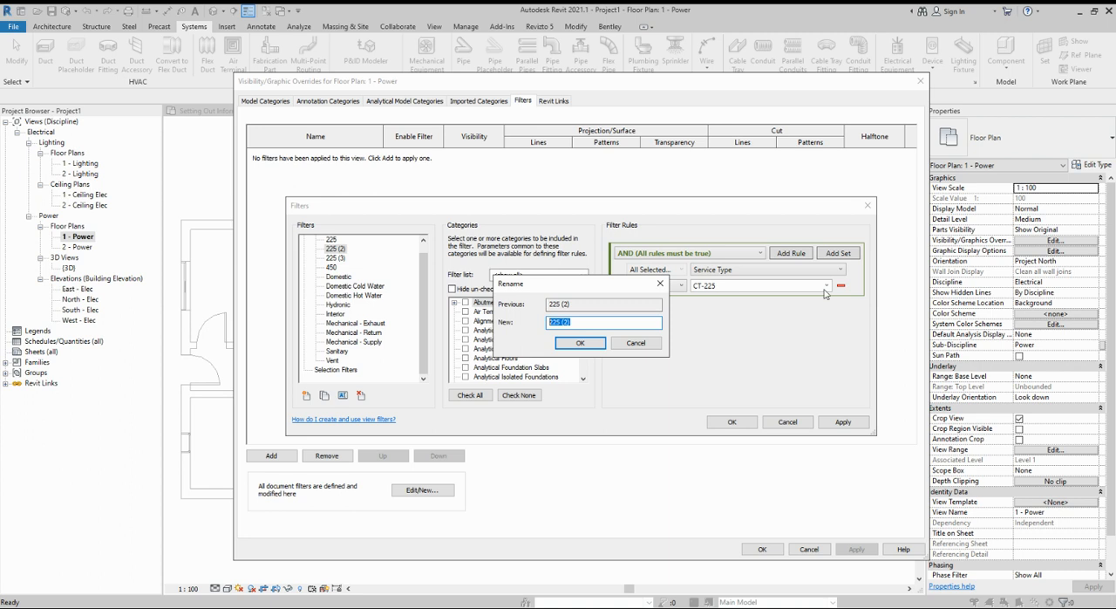
pyautogui.click(660, 283)
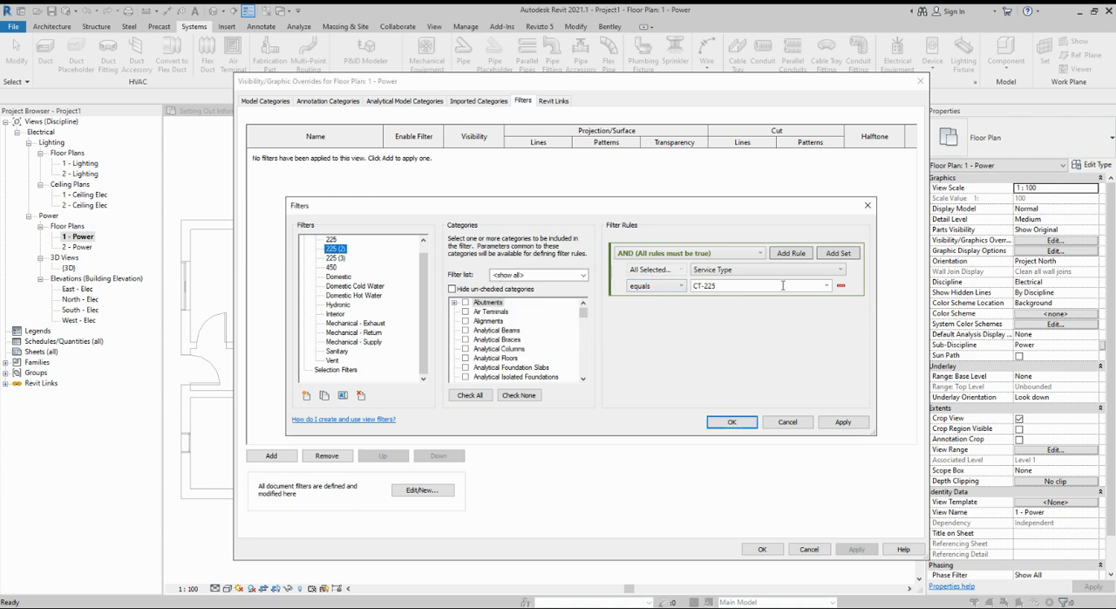
pyautogui.click(826, 287)
pyautogui.click(824, 289)
pyautogui.click(827, 286)
pyautogui.click(826, 286)
# Rename the filter copy 225 (2) as 600
pyautogui.click(337, 248)
pyautogui.rightClick(339, 249)
pyautogui.click(358, 274)
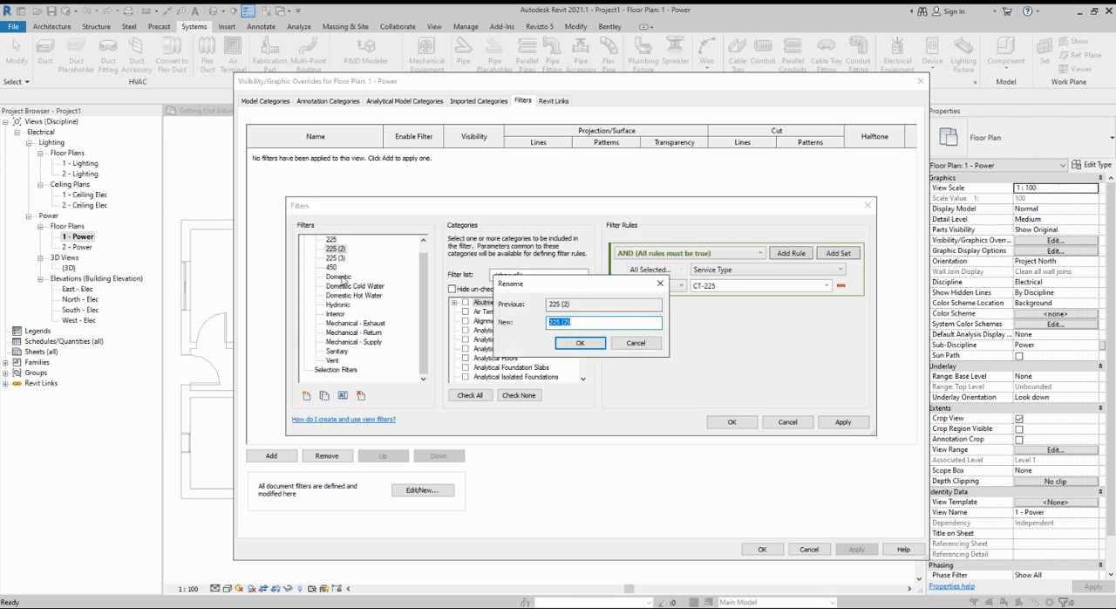
pyautogui.write('600')
pyautogui.click(558, 340)
# Rename the remaining filter copy 225 (3) as 750
pyautogui.click(335, 250)
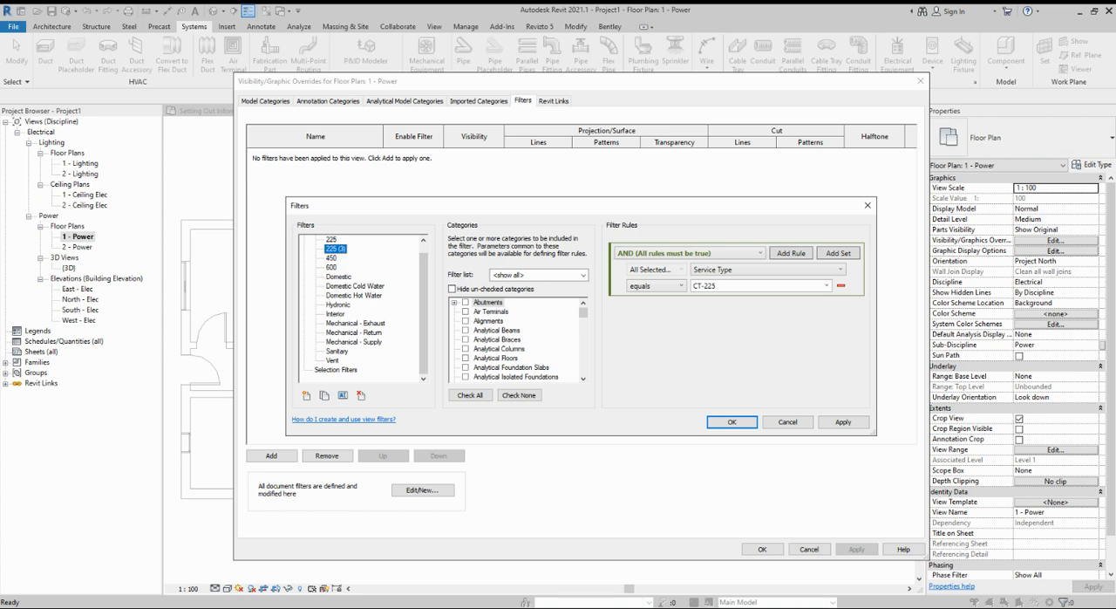
pyautogui.click(343, 395)
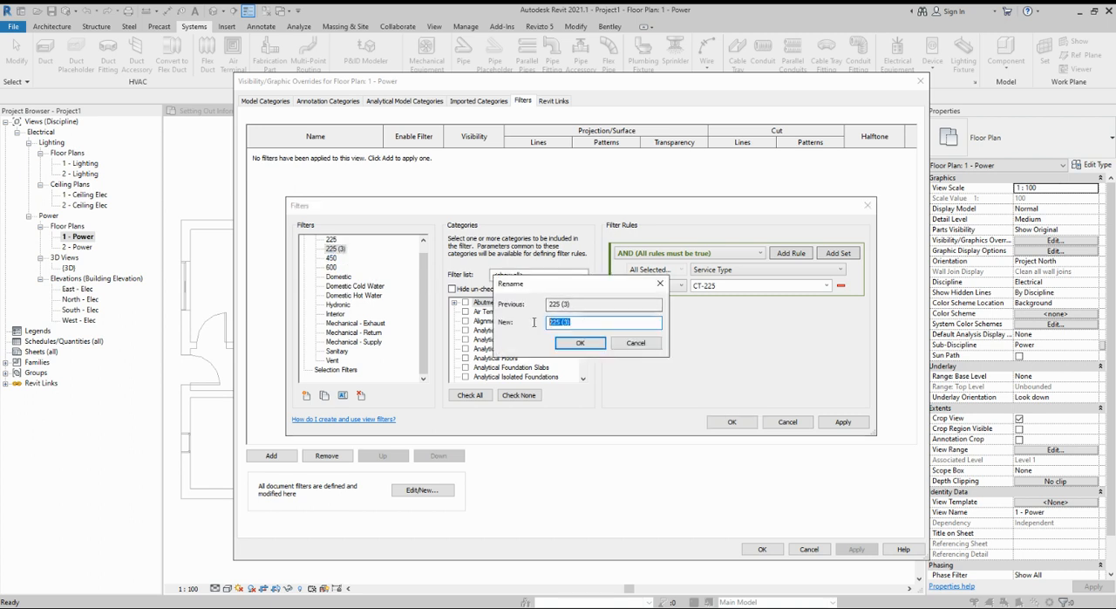
pyautogui.write('750')
pyautogui.click(580, 342)
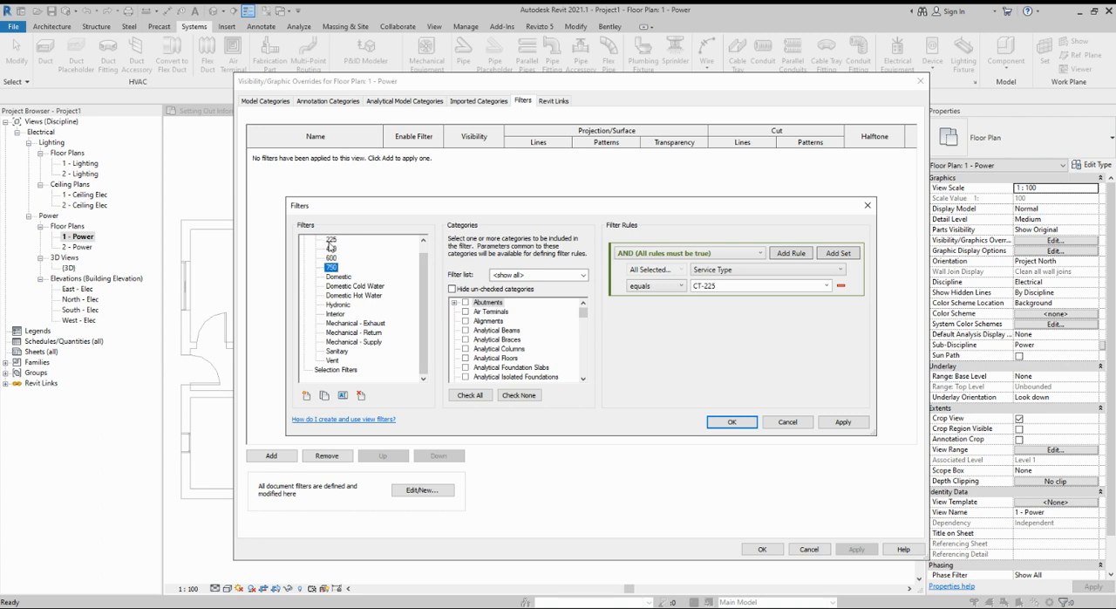
# Check the cable tray categories of the 750 filter and set its Service Type rule to equal CT-750
pyautogui.scroll(-1, 503, 347)
pyautogui.scroll(-5, 503, 347)
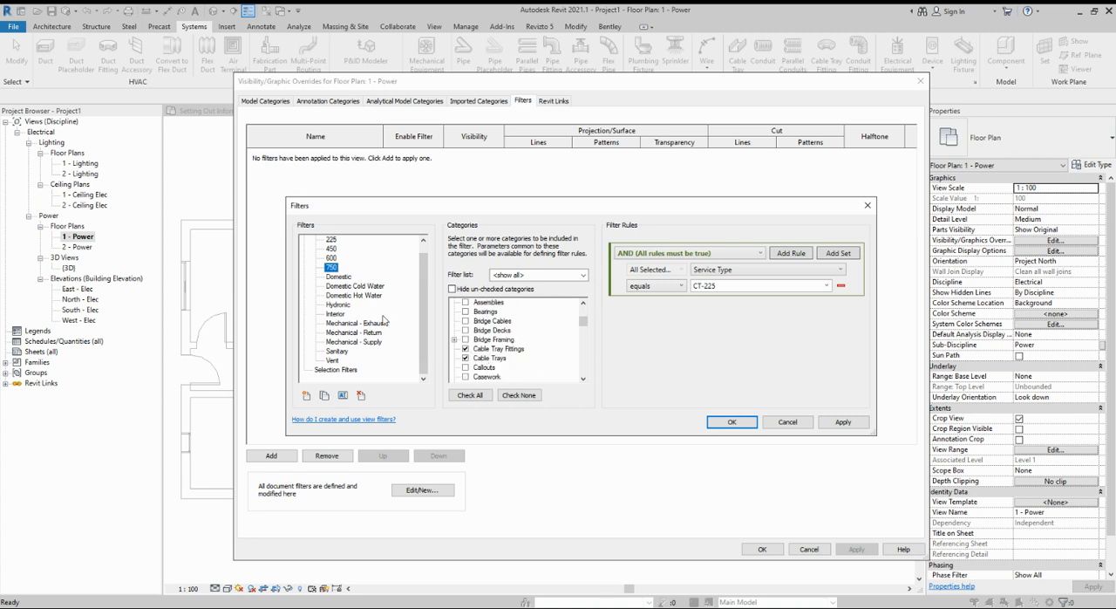
pyautogui.click(466, 358)
pyautogui.click(827, 285)
pyautogui.click(706, 334)
# Set the 600 filter's Service Type rule to equal CT-600
pyautogui.click(332, 258)
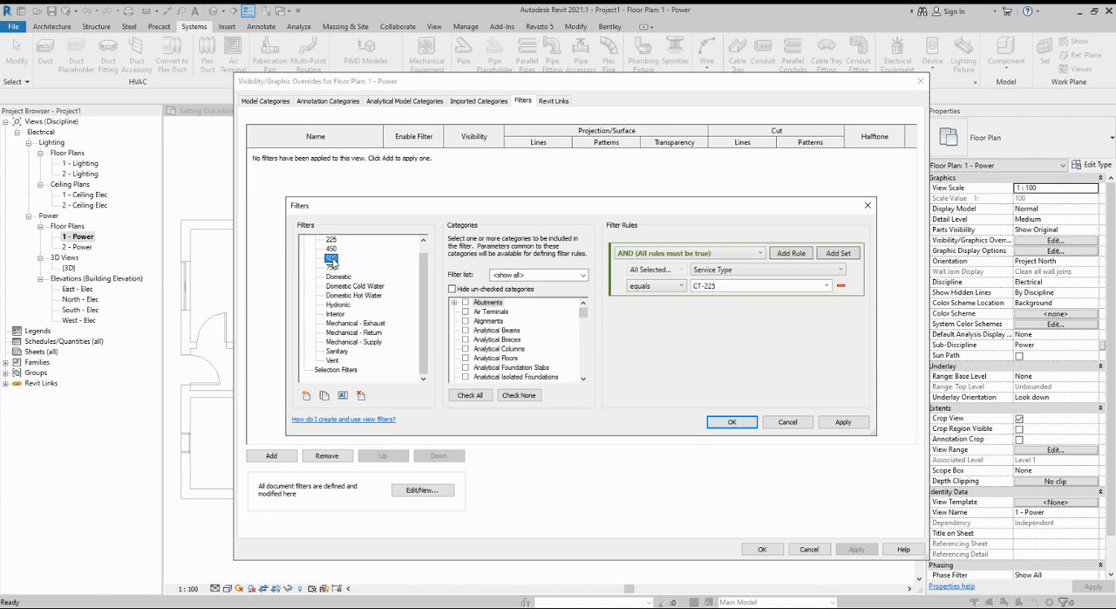
pyautogui.scroll(-7, 491, 333)
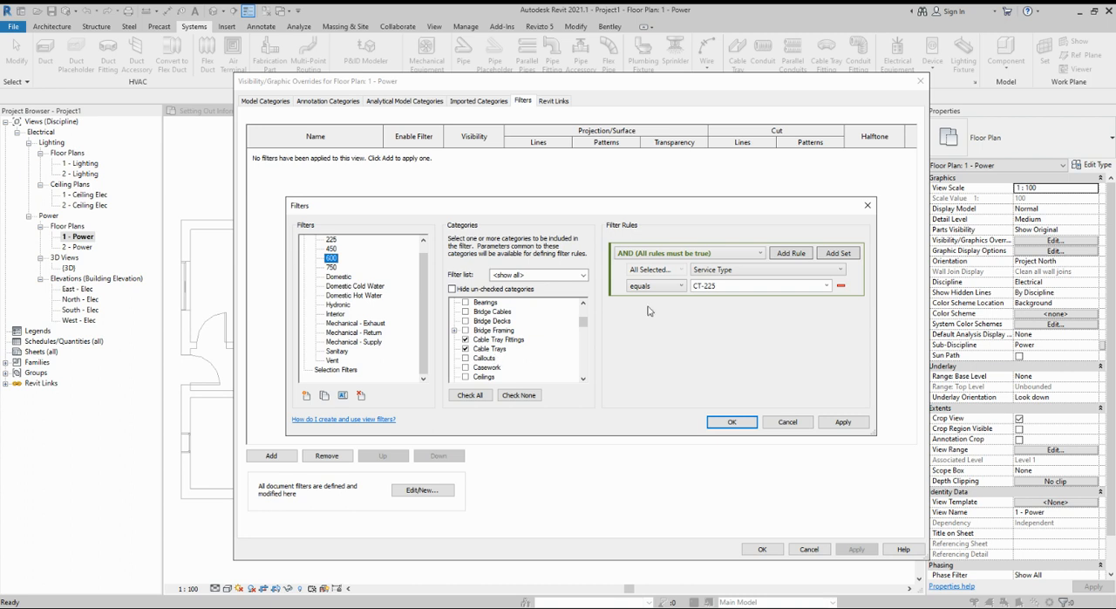
pyautogui.click(826, 285)
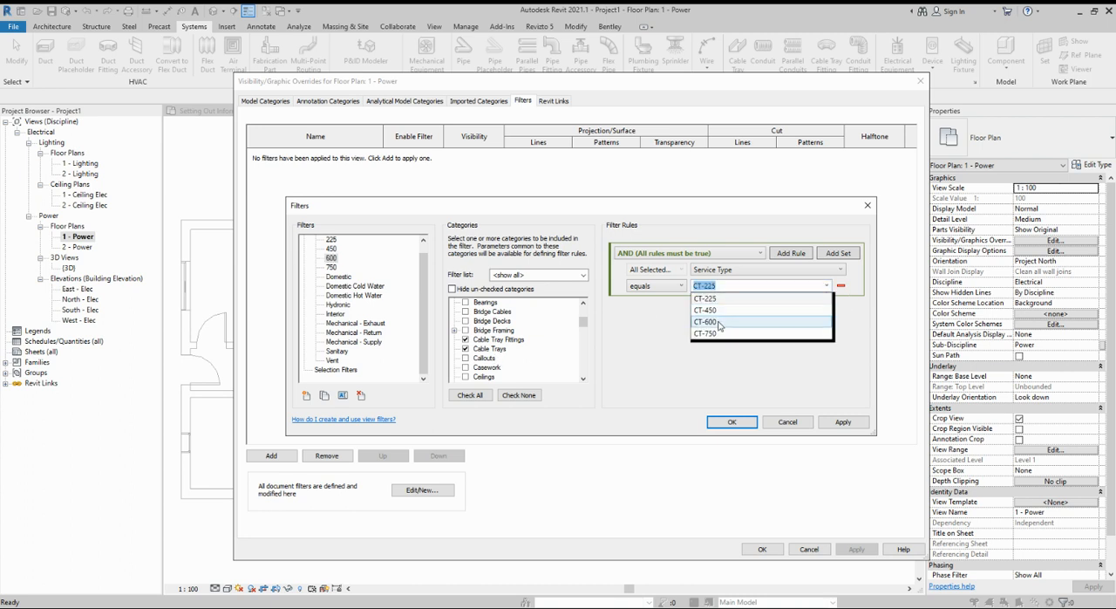
pyautogui.click(719, 322)
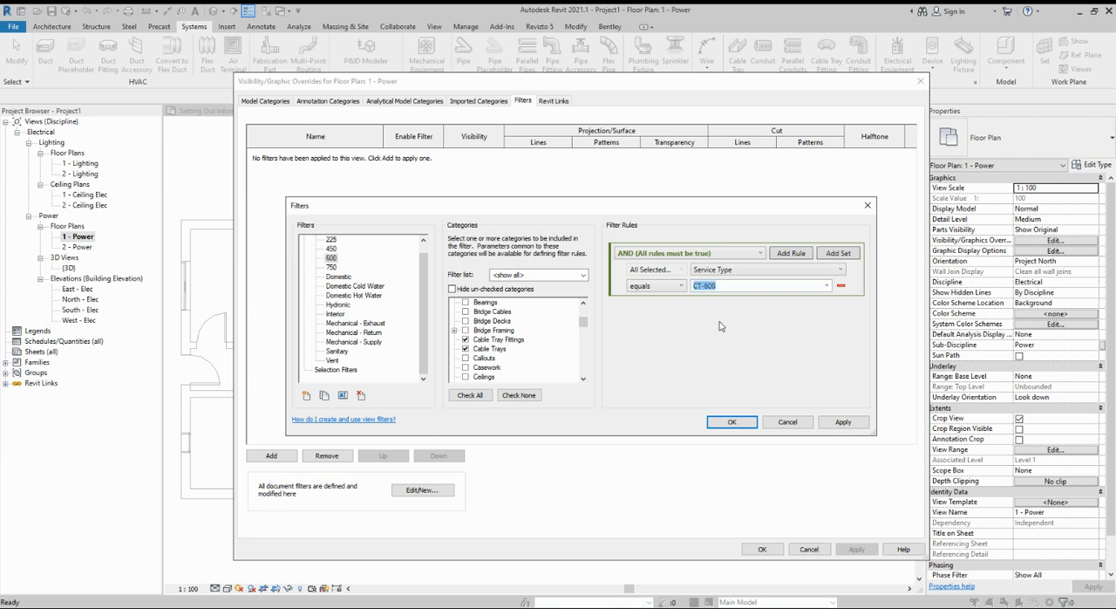
# Set the 450 filter's Service Type rule to equal CT-450
pyautogui.click(333, 249)
pyautogui.scroll(-7, 524, 341)
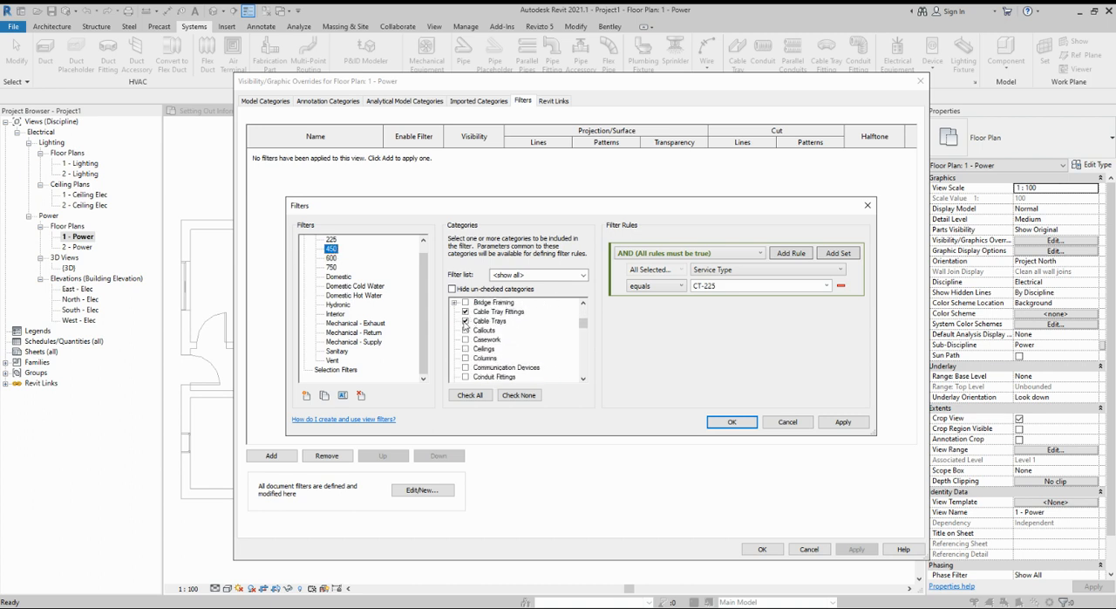
pyautogui.click(825, 286)
pyautogui.click(724, 311)
# Check the rules of the 750, 600, 450 and 225 filters and accept the filter definitions
pyautogui.click(332, 268)
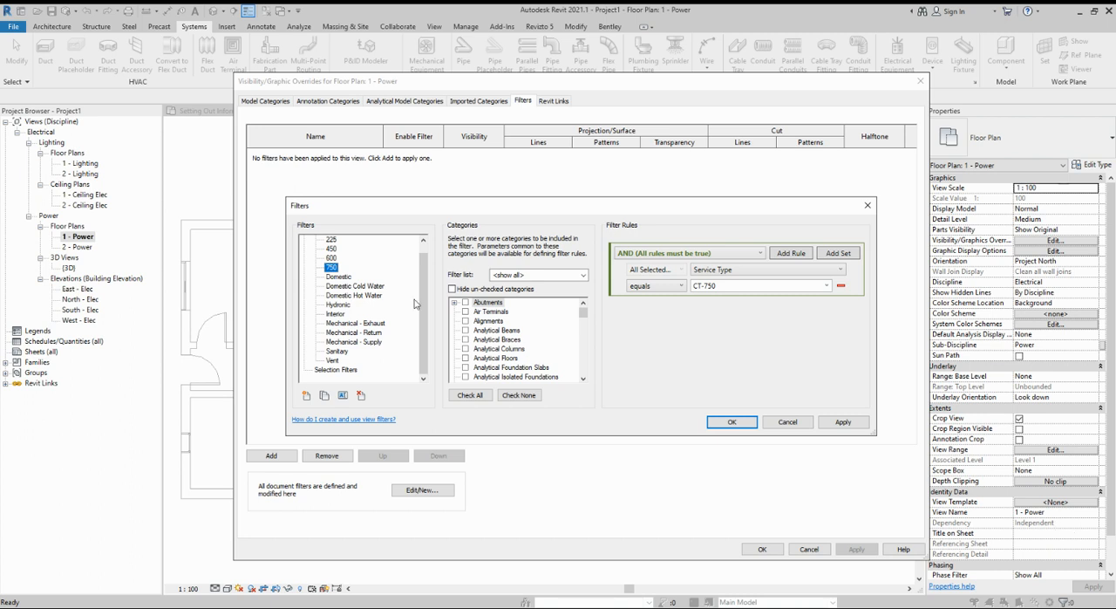
pyautogui.click(331, 258)
pyautogui.click(332, 249)
pyautogui.click(331, 239)
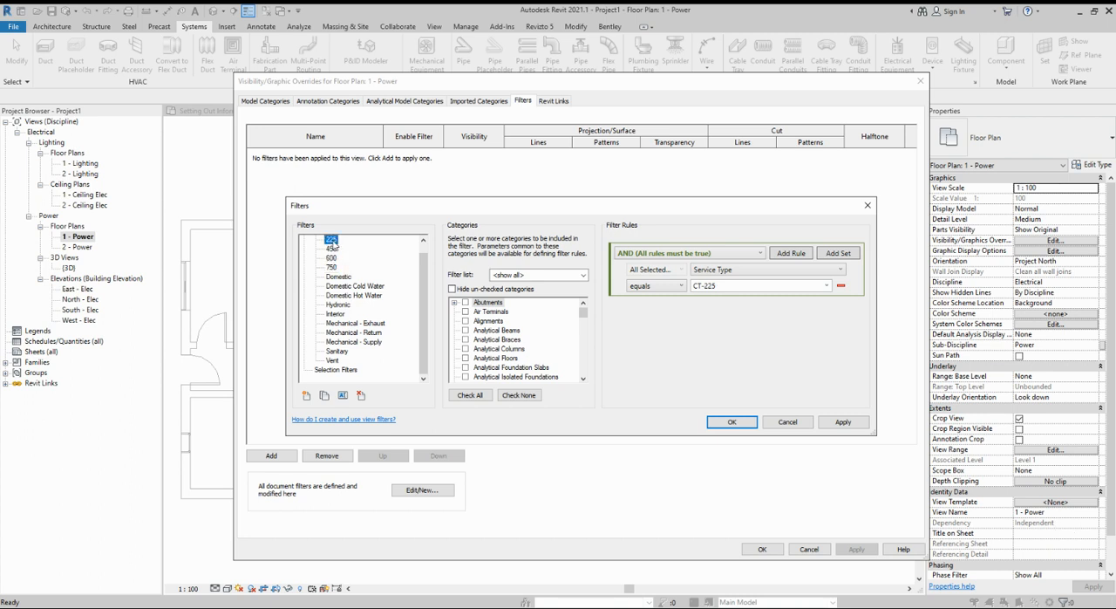
pyautogui.click(738, 424)
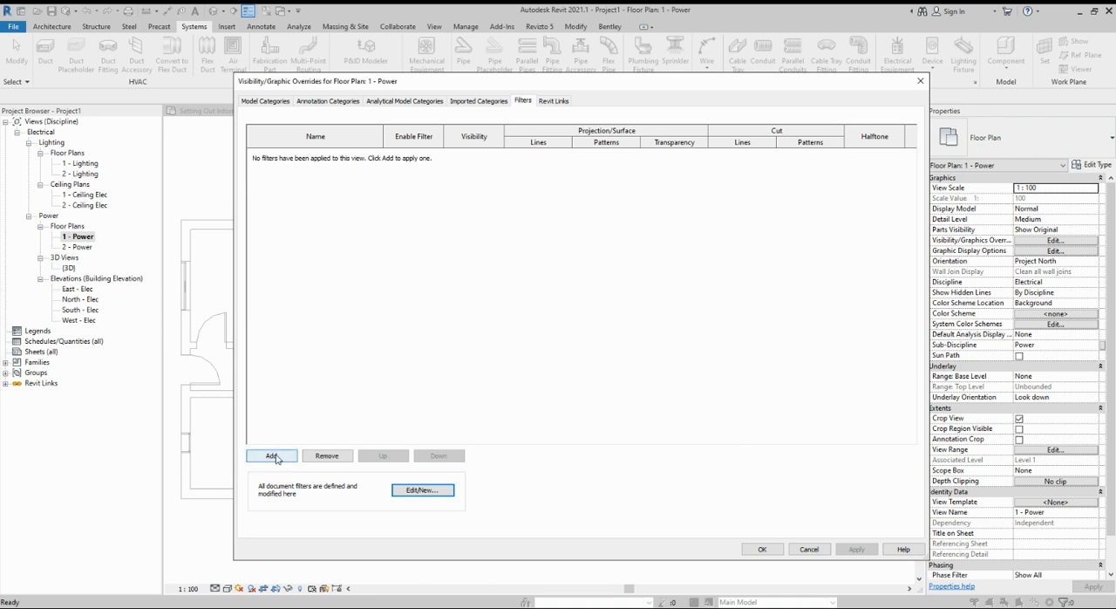
# Add the 225, 450, 600 and 750 filters to the 1 - Power view's overrides
pyautogui.click(273, 456)
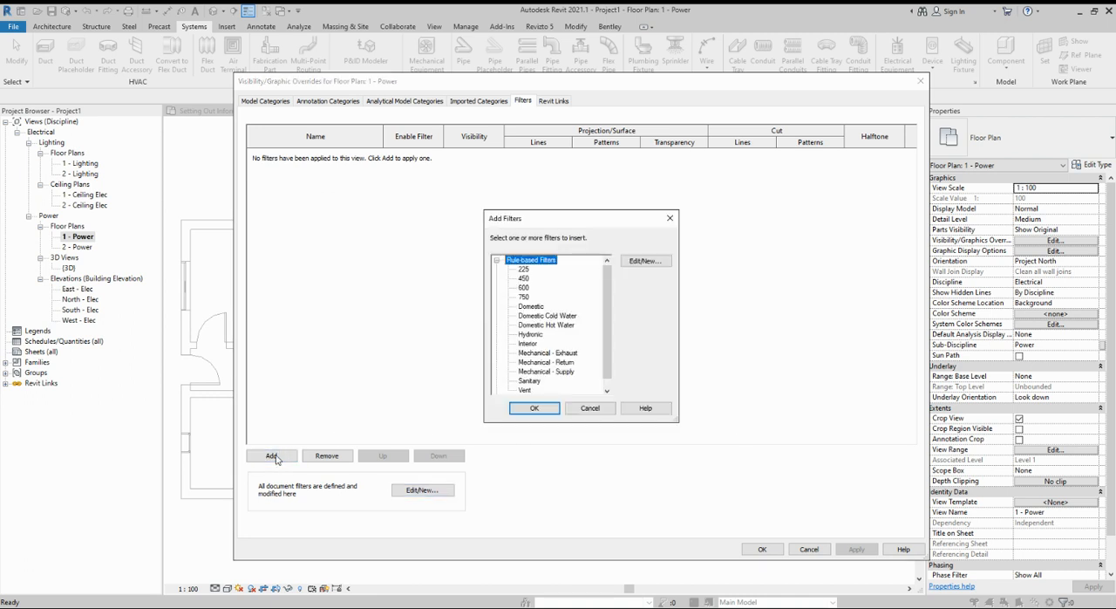
pyautogui.click(523, 271)
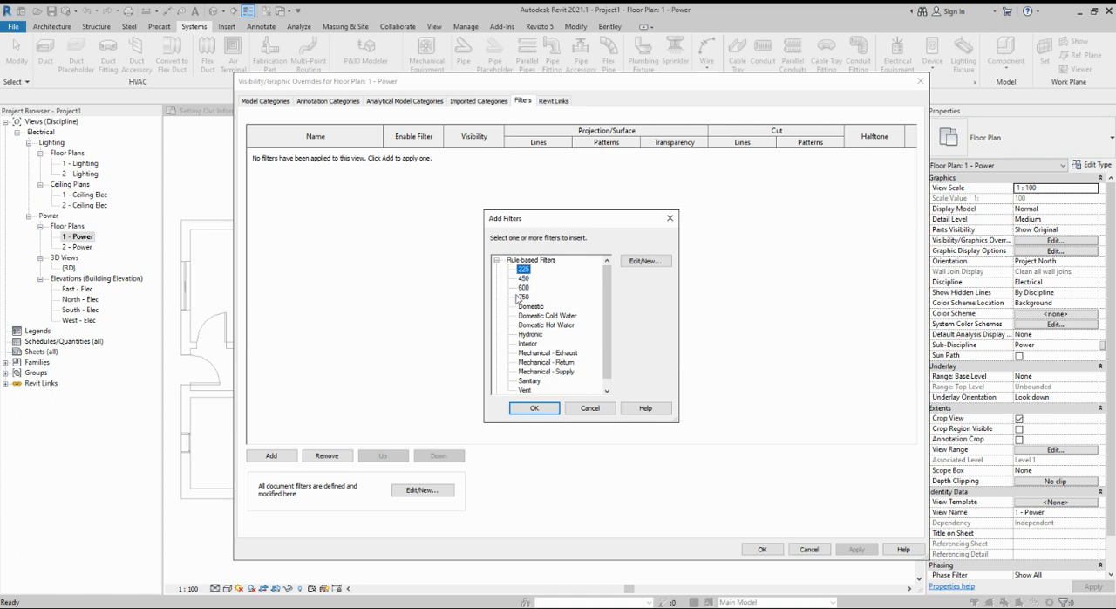
pyautogui.keyDown('shift'); pyautogui.click(523, 298); pyautogui.keyUp('shift')
pyautogui.click(536, 408)
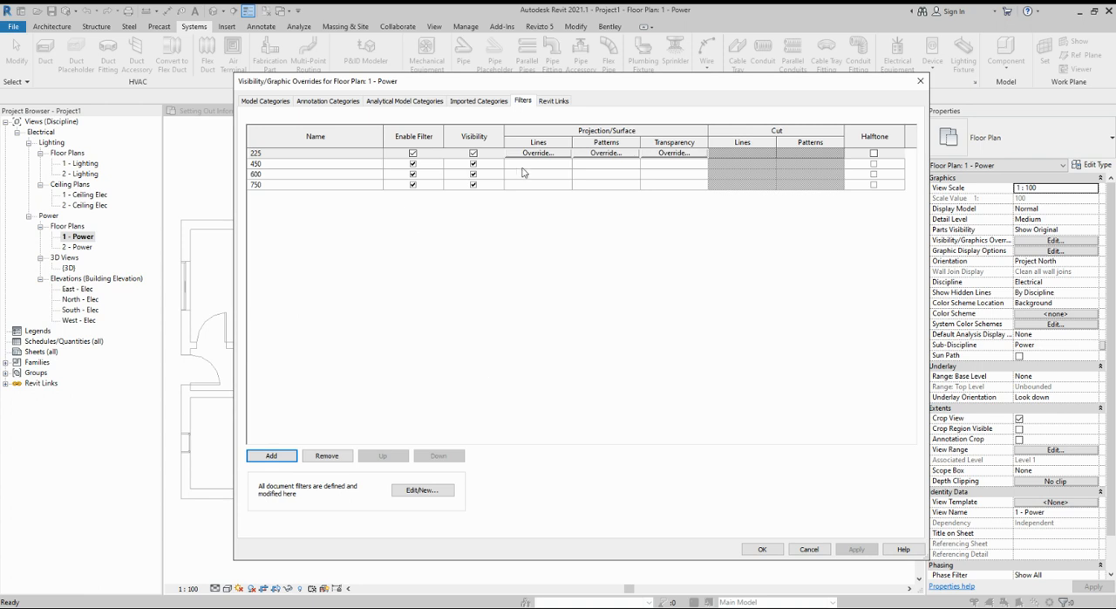
# Override the 225 filter's foreground surface pattern with a solid fill in violet, RGB 128-000-255
pyautogui.click(606, 154)
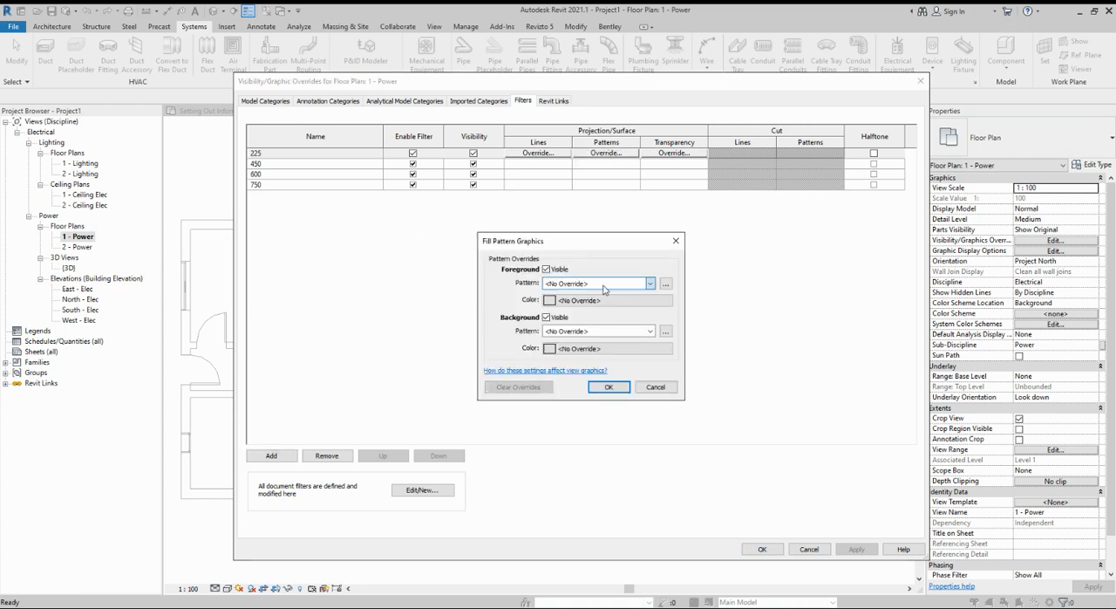
pyautogui.click(676, 241)
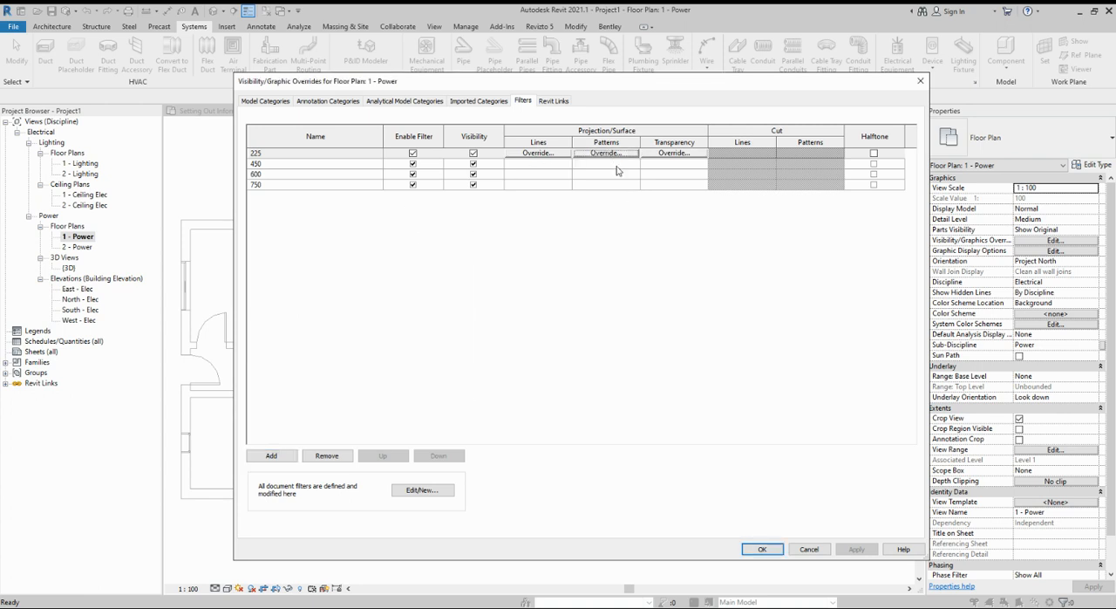
pyautogui.click(608, 153)
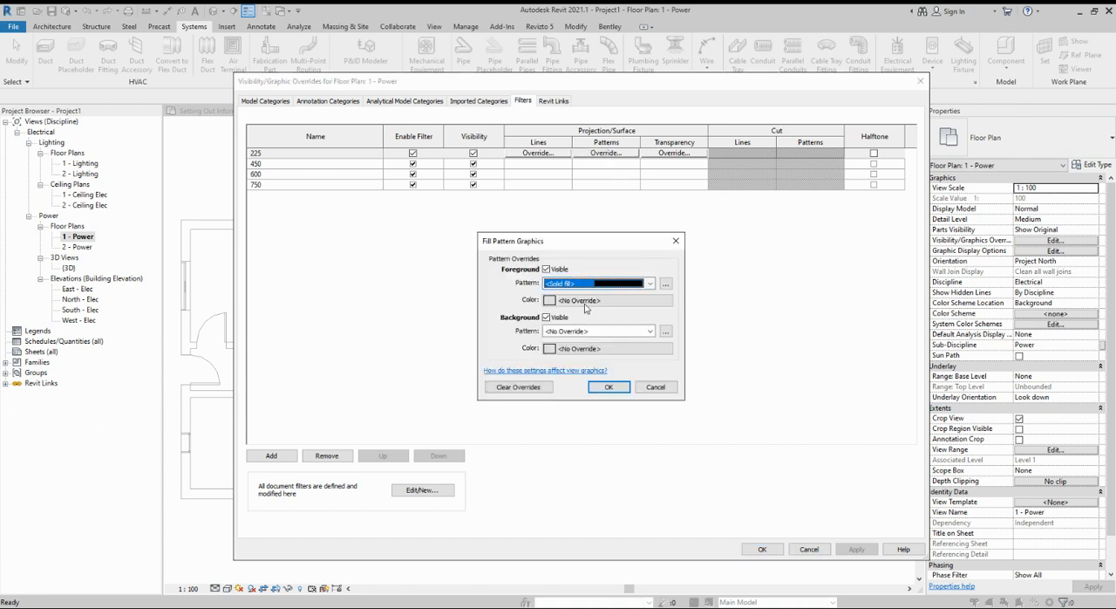
pyautogui.click(587, 301)
pyautogui.click(567, 276)
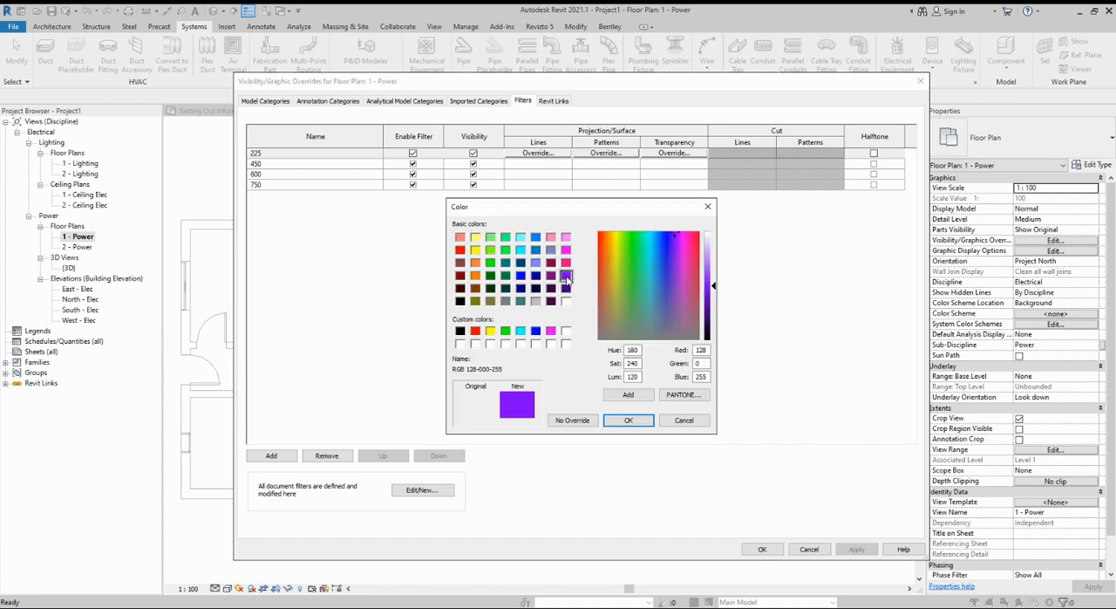
pyautogui.click(627, 420)
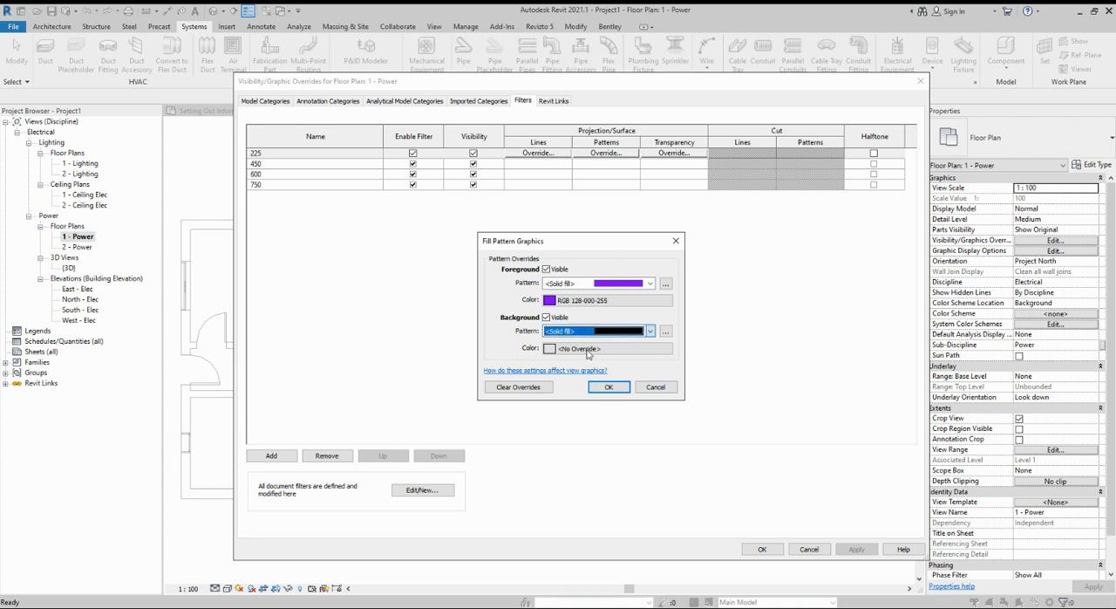
# Override the 225 filter's background surface pattern with a solid fill in RGB 128-000-255 and accept its pattern graphics
pyautogui.click(589, 349)
pyautogui.click(566, 276)
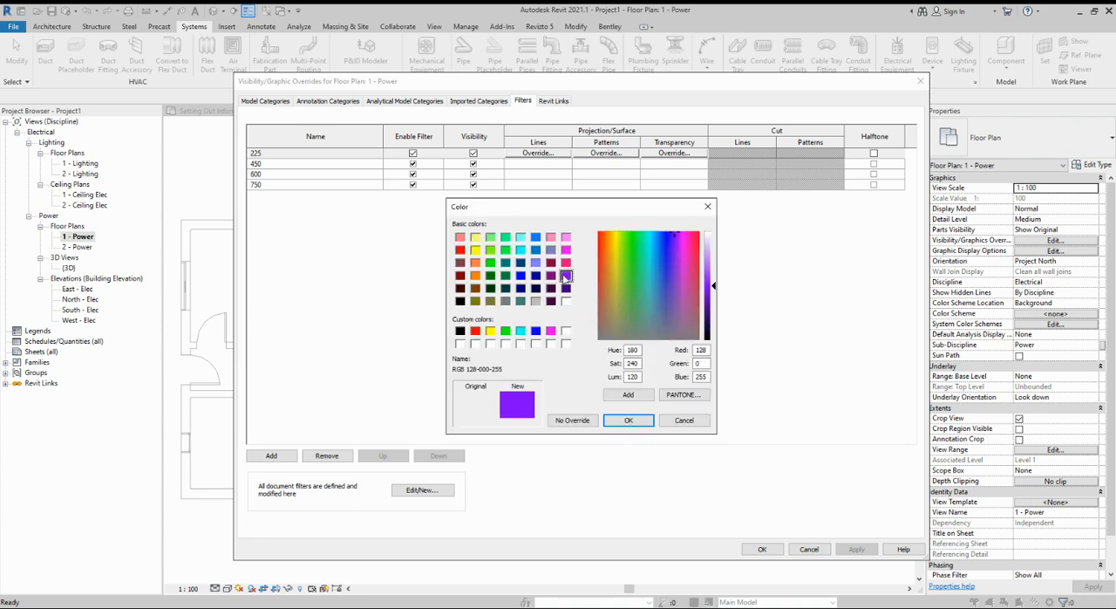
pyautogui.click(630, 420)
pyautogui.click(605, 389)
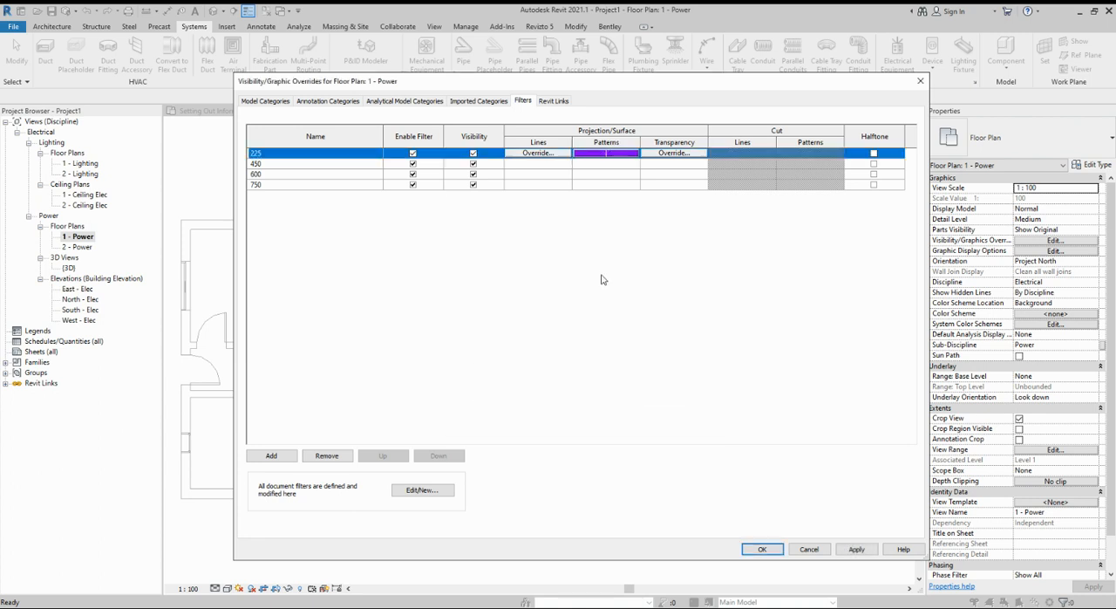
# Override the 450 filter's foreground surface pattern with a red solid fill
pyautogui.click(589, 166)
pyautogui.click(602, 164)
pyautogui.click(581, 282)
pyautogui.click(587, 309)
pyautogui.click(599, 300)
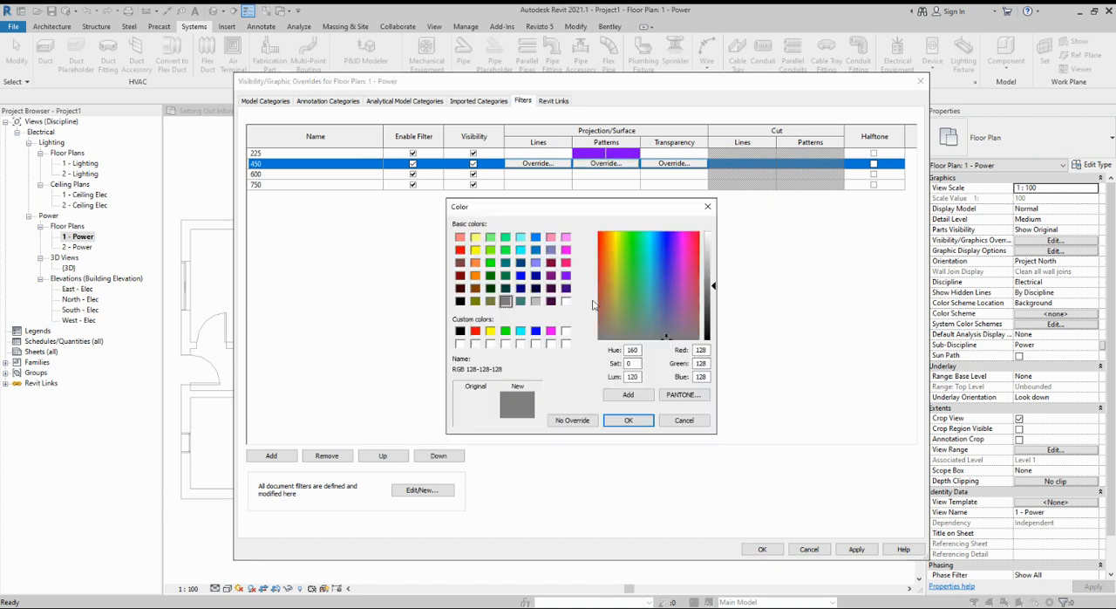
pyautogui.click(460, 251)
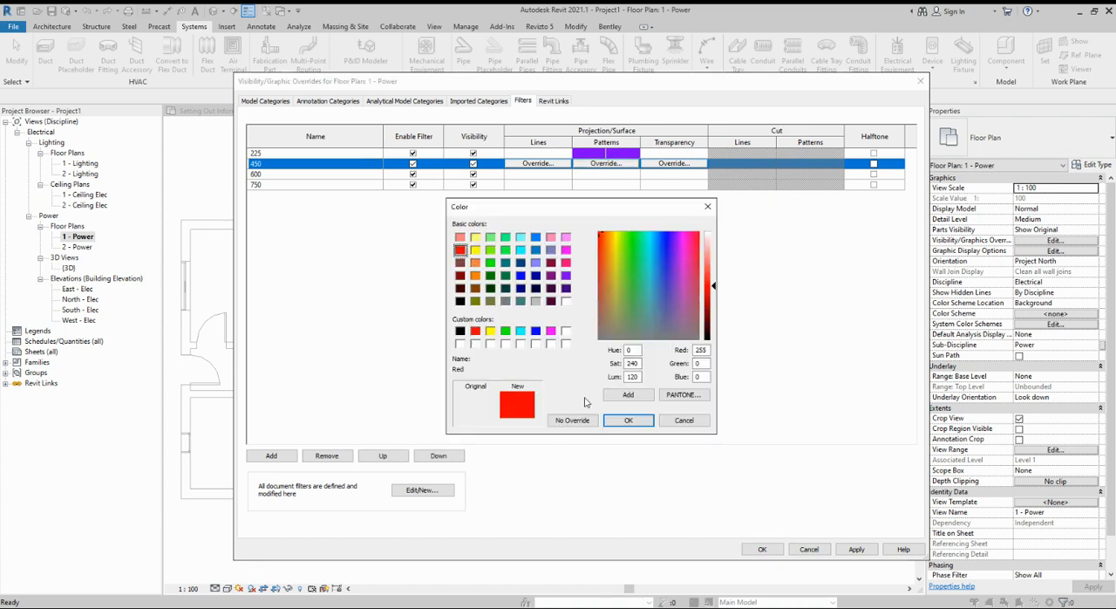
pyautogui.click(628, 419)
# Give the 450 filter's background surface pattern a red solid fill and accept its pattern graphics
pyautogui.click(613, 331)
pyautogui.click(581, 350)
pyautogui.click(576, 348)
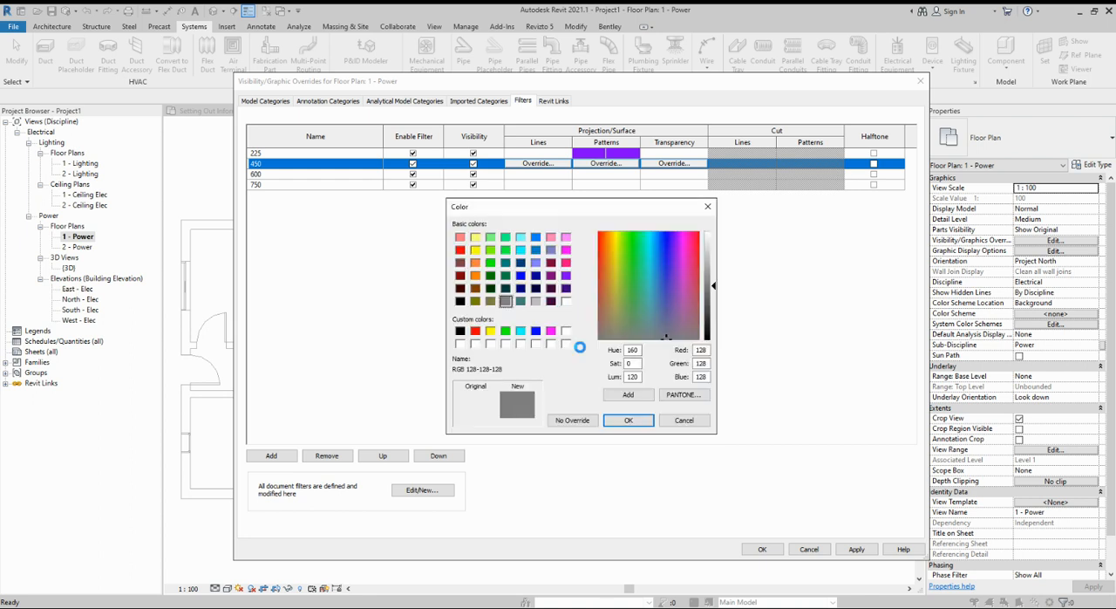
pyautogui.click(461, 250)
pyautogui.click(628, 419)
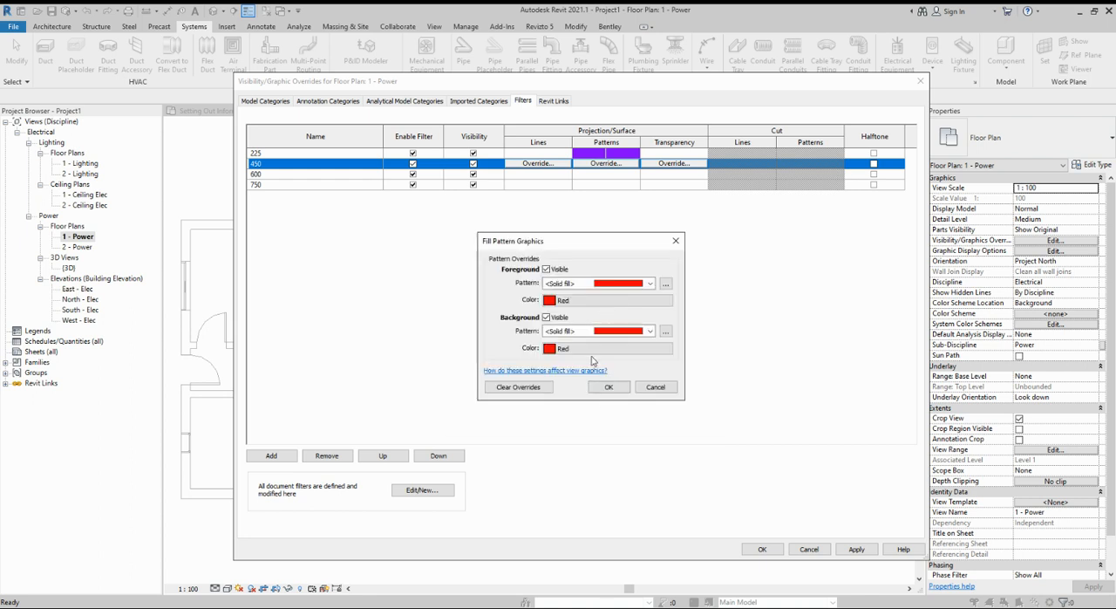
pyautogui.click(608, 386)
# Override the 600 filter's foreground surface pattern with a green solid fill
pyautogui.click(589, 177)
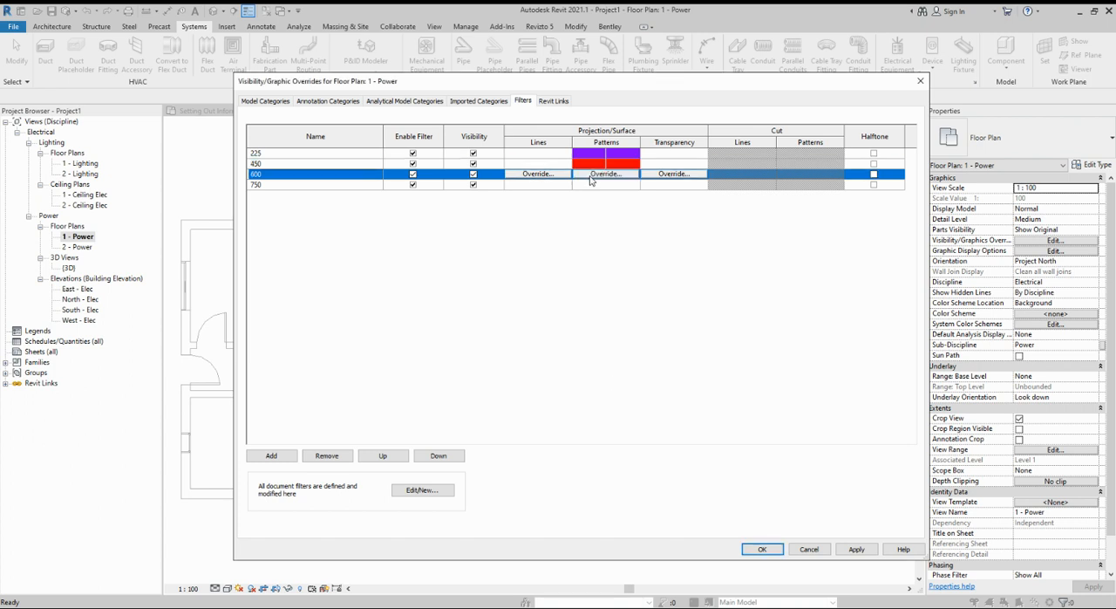
pyautogui.click(593, 173)
pyautogui.click(598, 283)
pyautogui.click(593, 301)
pyautogui.click(591, 301)
pyautogui.click(490, 262)
pyautogui.click(628, 419)
# Give the 600 filter's background surface pattern a green solid fill and accept its pattern graphics
pyautogui.click(612, 331)
pyautogui.click(587, 349)
pyautogui.click(591, 349)
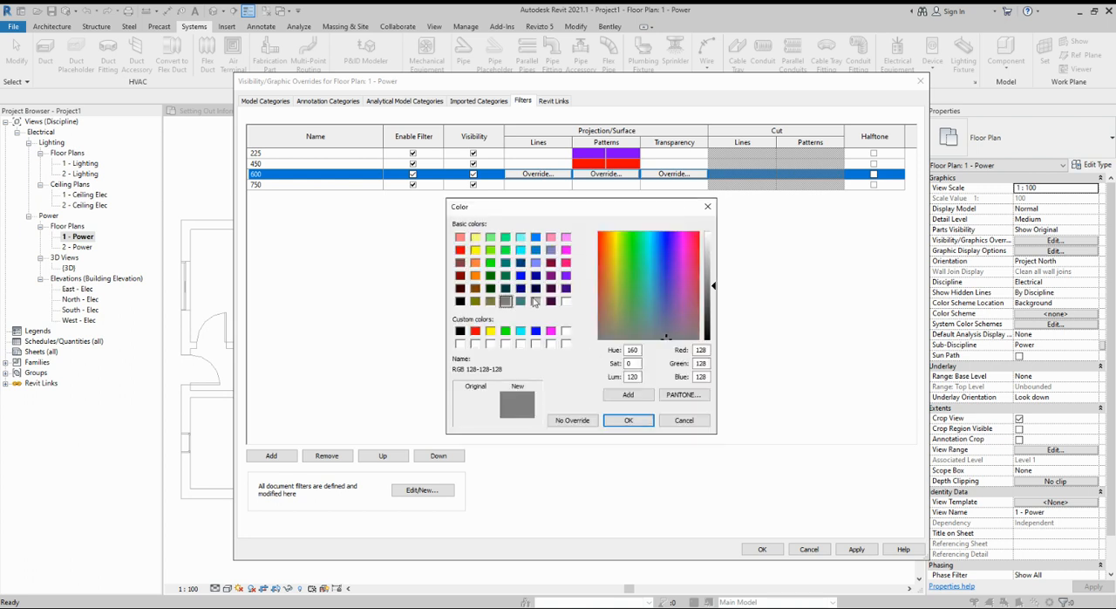
pyautogui.click(491, 263)
pyautogui.click(628, 420)
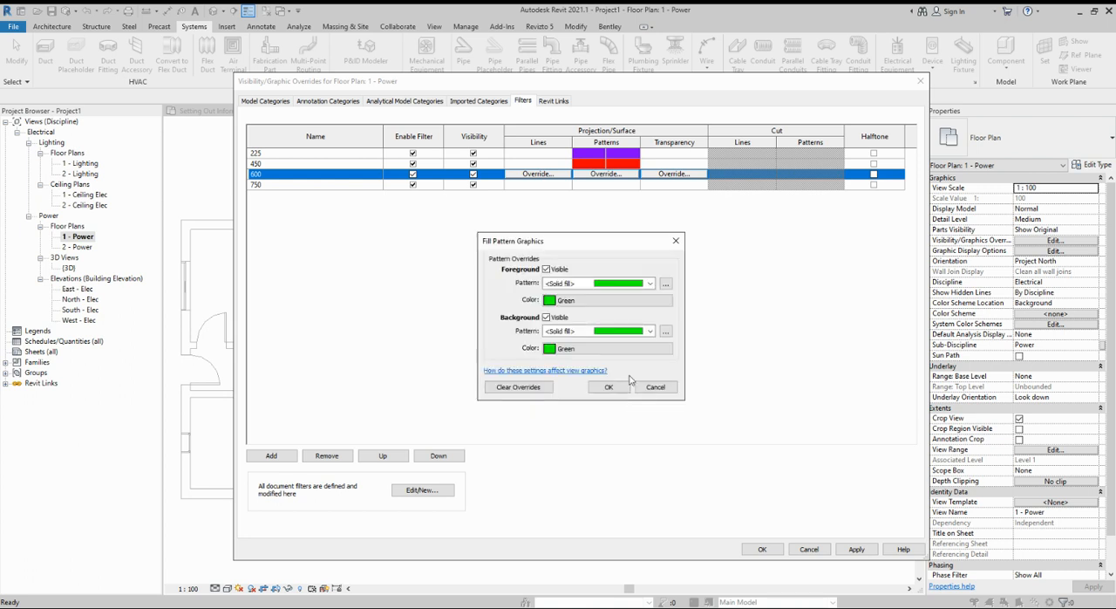
pyautogui.click(609, 386)
# Override the 750 filter's foreground surface pattern with a magenta solid fill
pyautogui.click(600, 185)
pyautogui.click(606, 184)
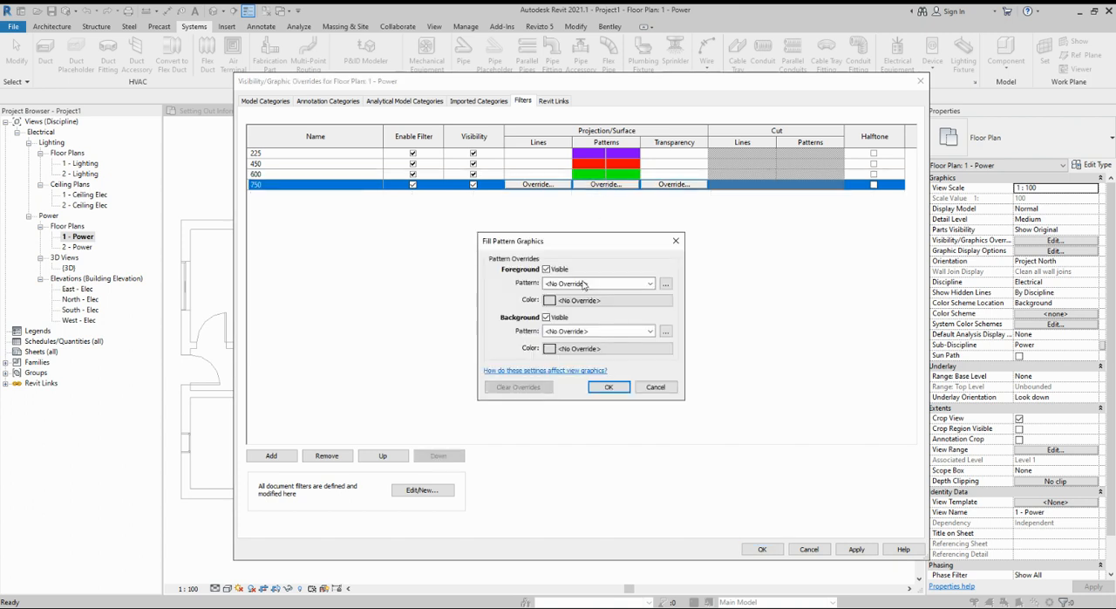
pyautogui.click(584, 300)
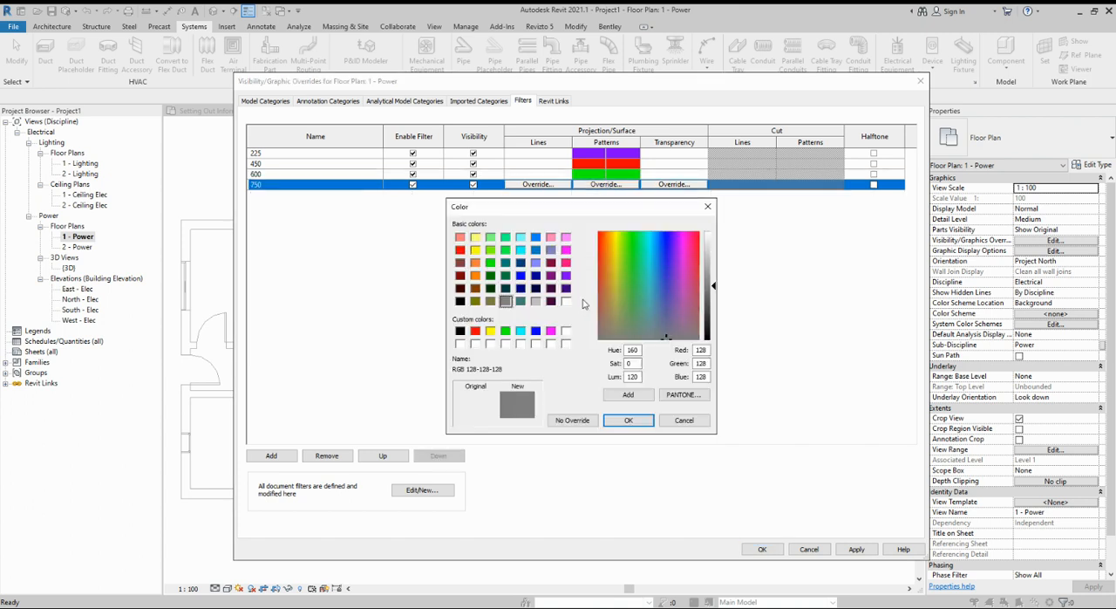
pyautogui.click(551, 331)
pyautogui.click(628, 422)
# Give the 750 filter's background surface pattern a magenta solid fill and apply all filter overrides to the 1 - Power view
pyautogui.click(599, 332)
pyautogui.click(582, 353)
pyautogui.click(581, 349)
pyautogui.click(550, 330)
pyautogui.click(624, 420)
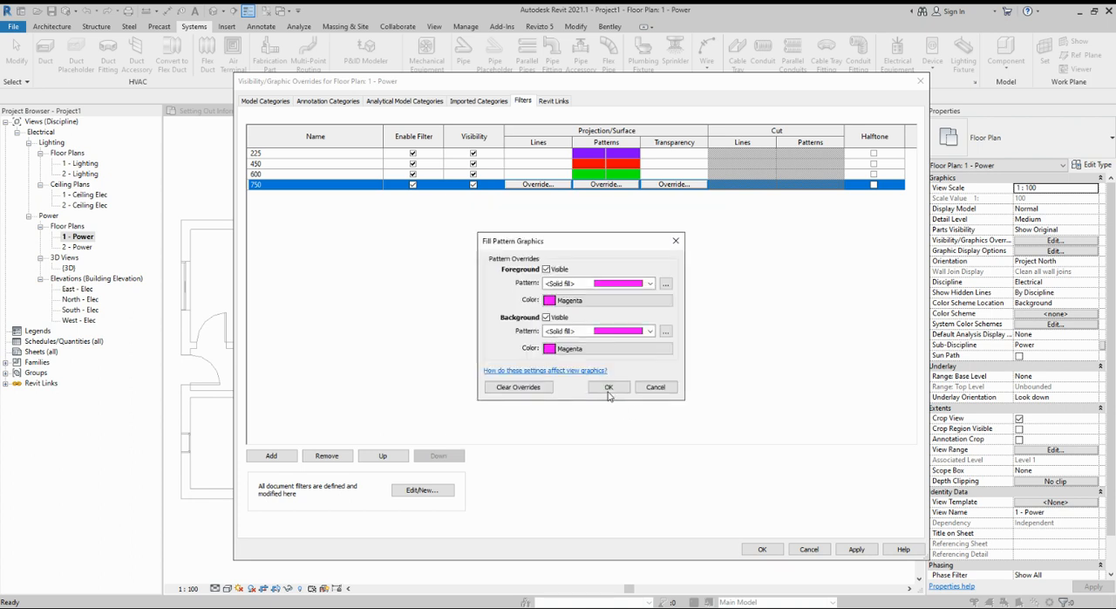
pyautogui.click(608, 389)
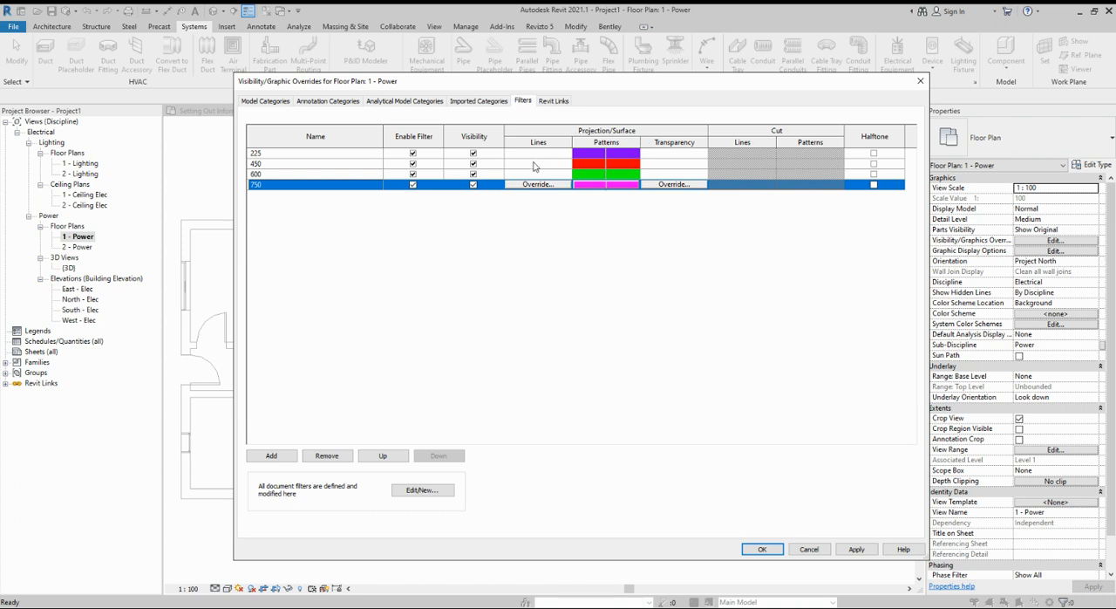
pyautogui.click(856, 549)
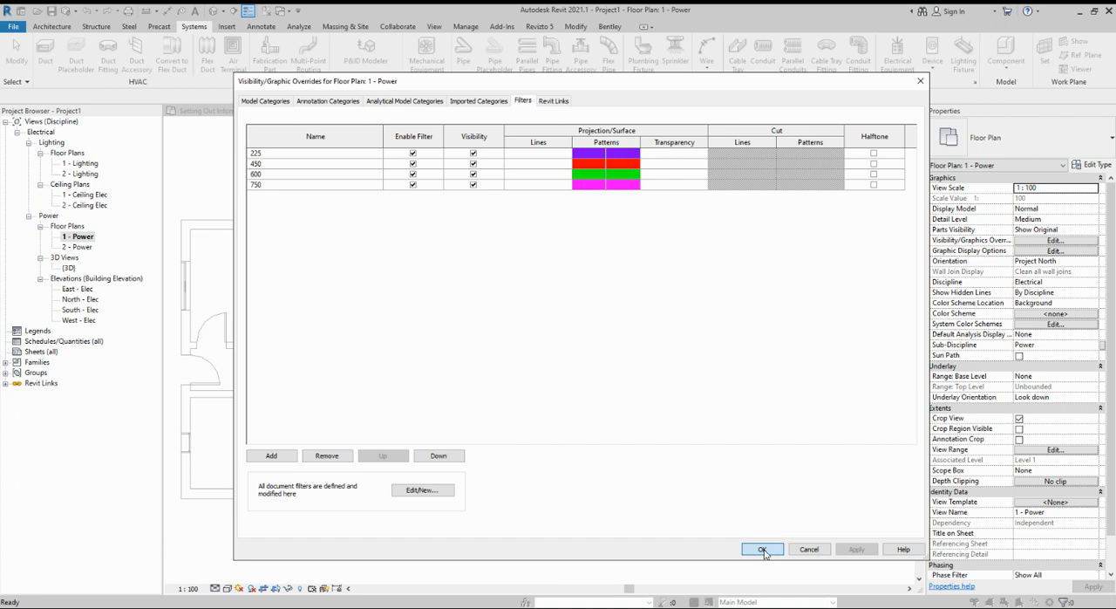
pyautogui.click(763, 550)
# Close the 1 - Lighting view and switch to the {3D} view
pyautogui.click(636, 357)
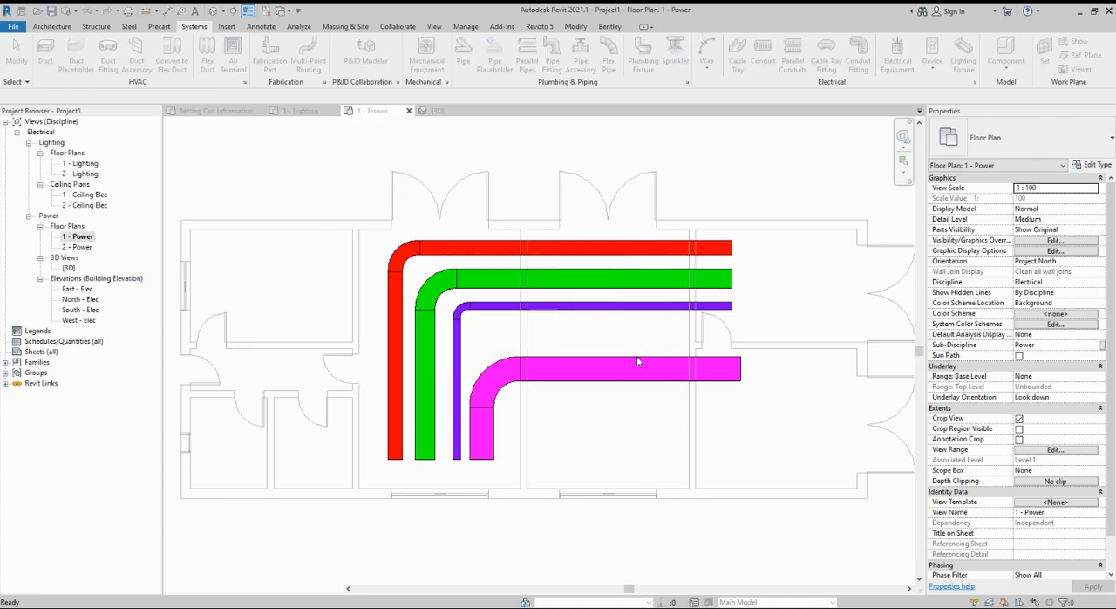
pyautogui.scroll(2, 563, 427)
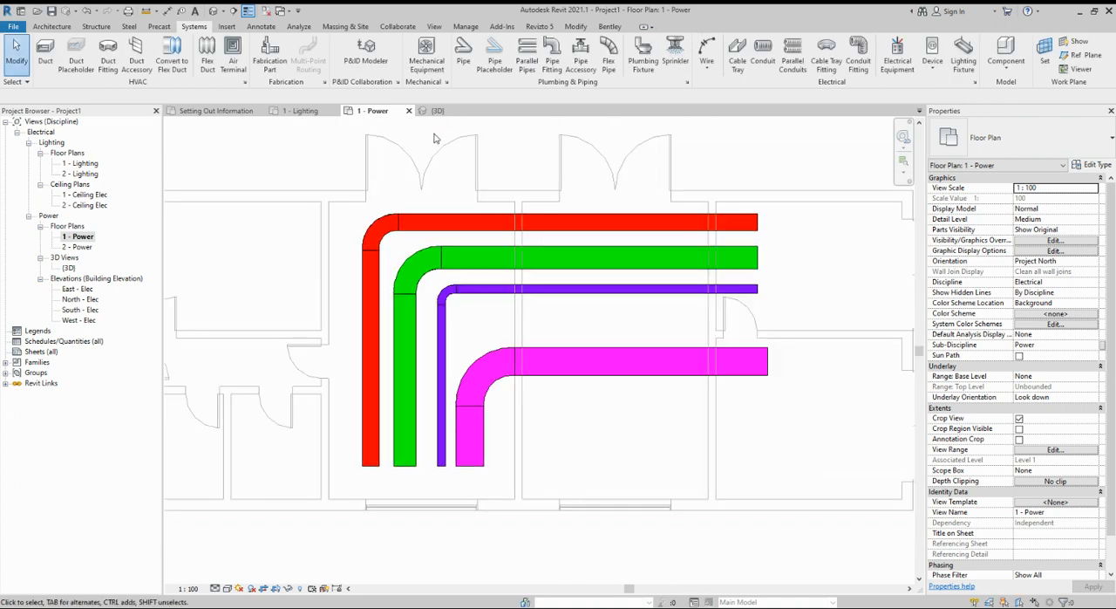
pyautogui.scroll(-2, 570, 301)
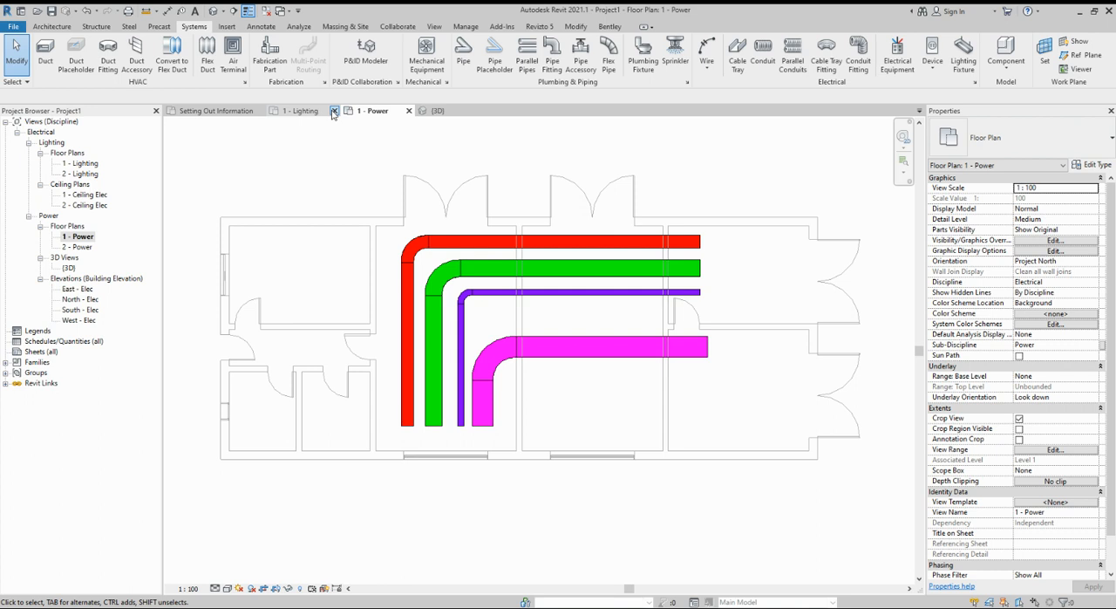
pyautogui.click(334, 111)
pyautogui.click(334, 112)
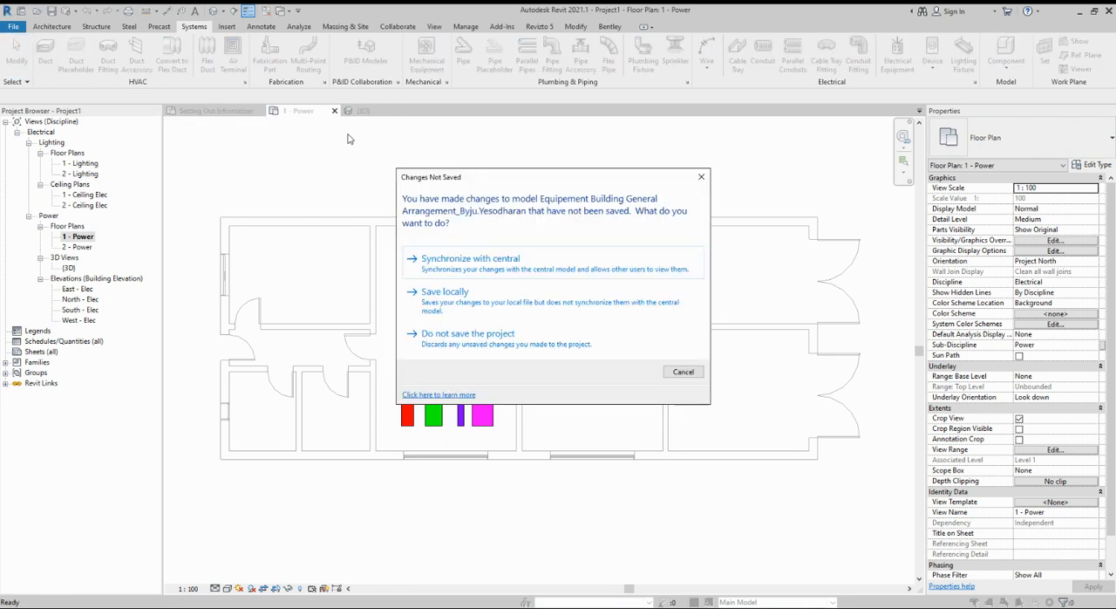
pyautogui.click(701, 177)
pyautogui.click(362, 112)
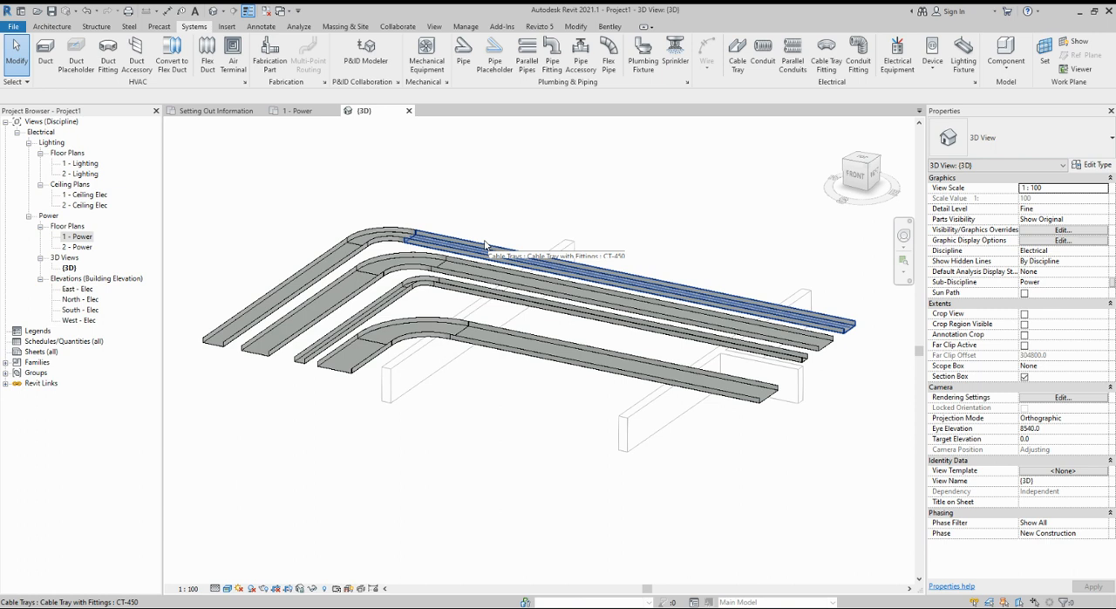
# Add the 225, 450, 600 and 750 filters to the {3D} view's visibility/graphic overrides
pyautogui.press('v')
pyautogui.press('g')
pyautogui.click(523, 102)
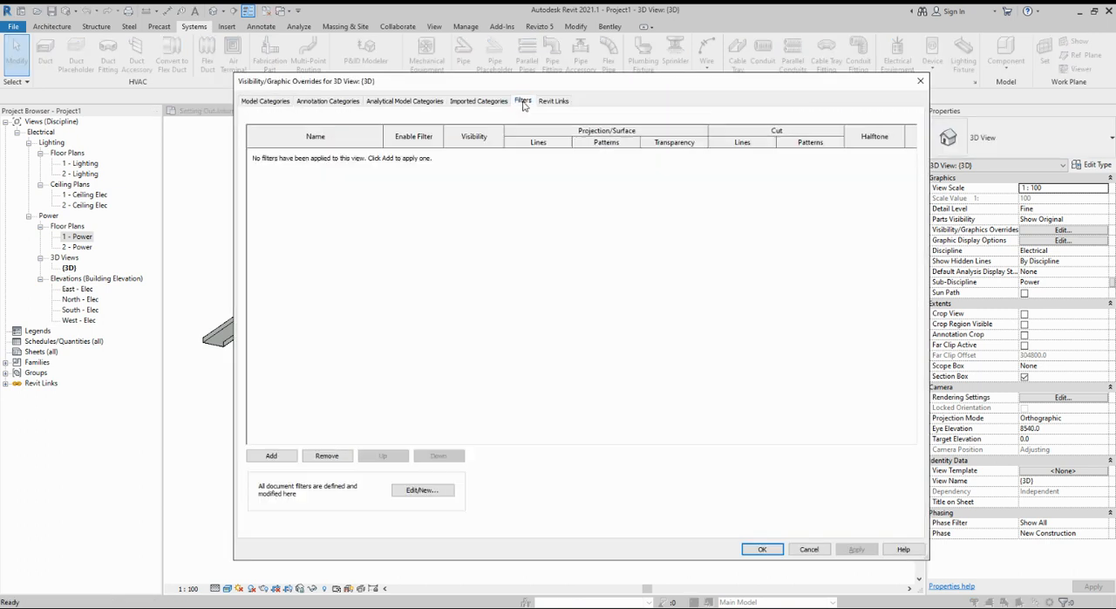
pyautogui.click(272, 456)
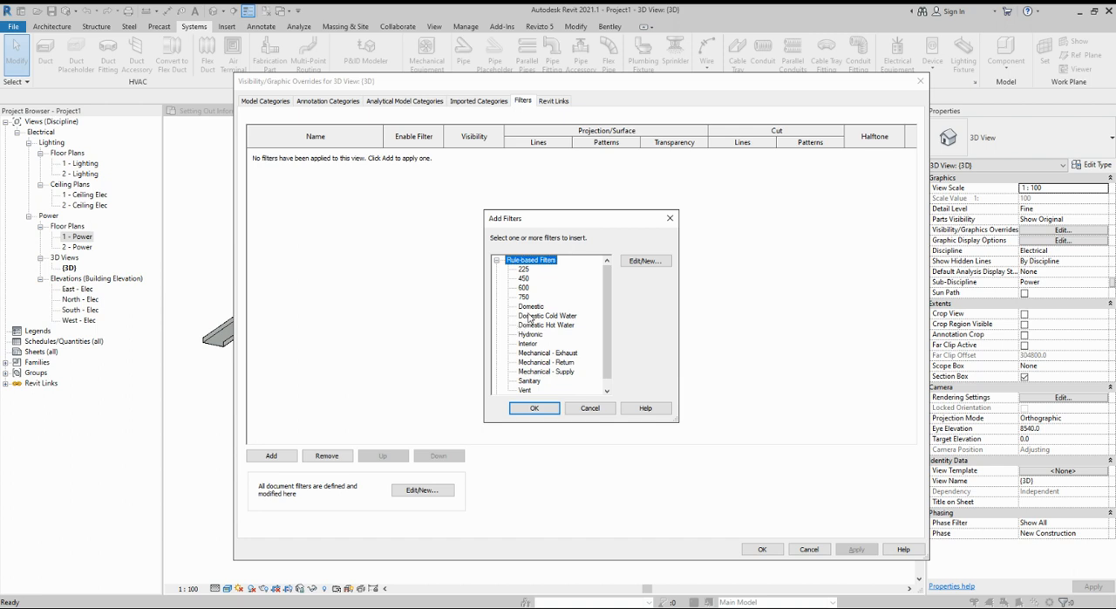
pyautogui.keyDown('shift'); pyautogui.click(526, 298); pyautogui.keyUp('shift')
pyautogui.click(533, 407)
# In the {3D} view, override the 225 filter's foreground surface pattern with a solid fill in RGB 128-000-255
pyautogui.click(595, 155)
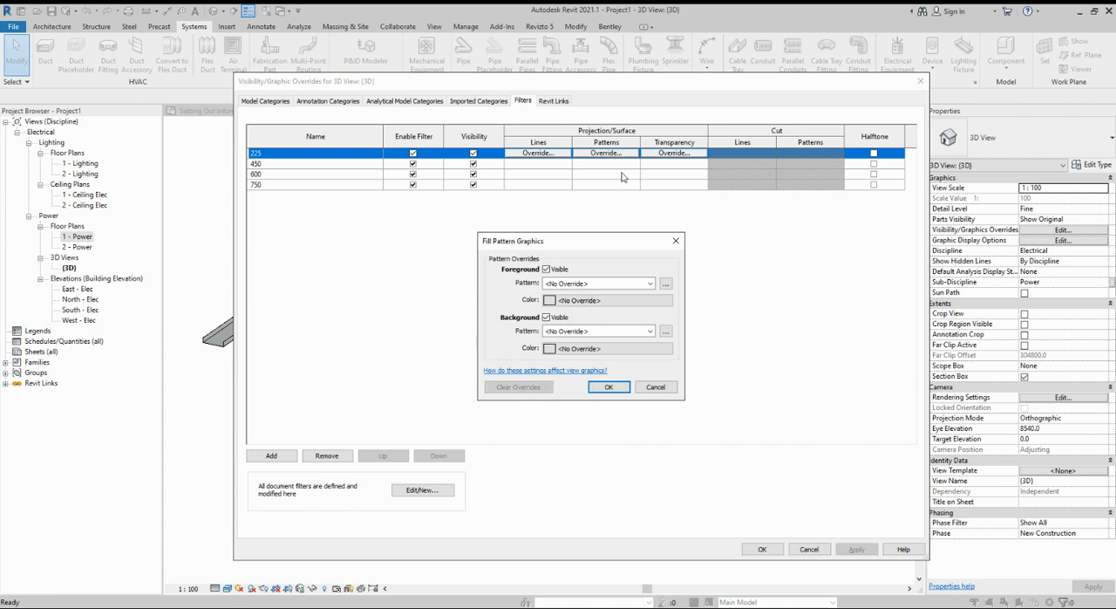
pyautogui.click(610, 281)
pyautogui.click(600, 304)
pyautogui.click(601, 301)
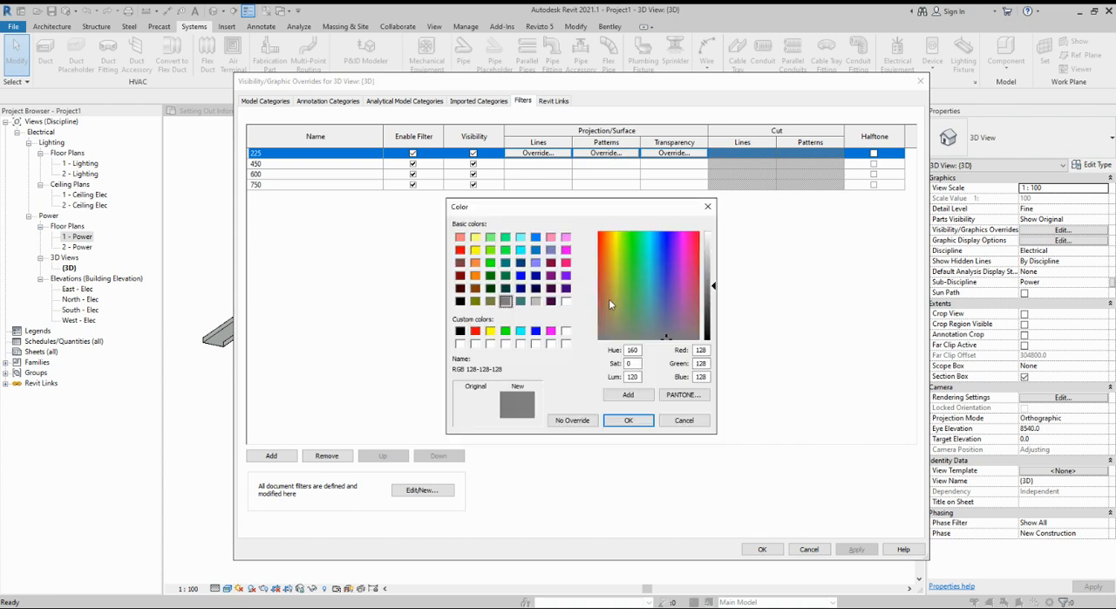
pyautogui.click(566, 288)
pyautogui.click(628, 420)
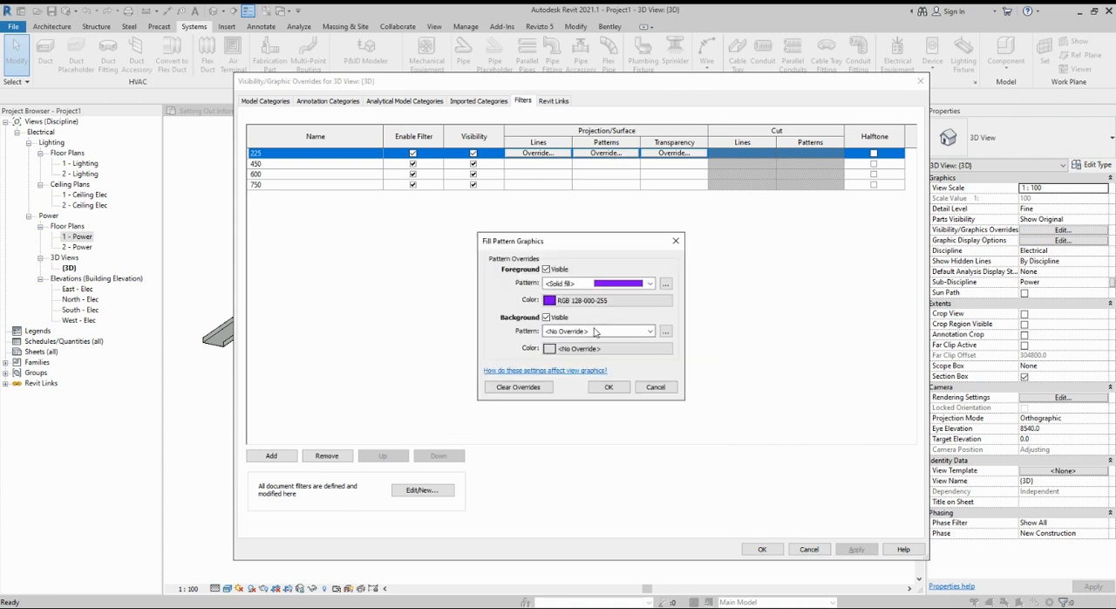
# In the {3D} view, give the 225 filter's background surface pattern a solid fill in RGB 128-000-255 and accept its pattern graphics
pyautogui.click(649, 330)
pyautogui.click(589, 353)
pyautogui.click(579, 349)
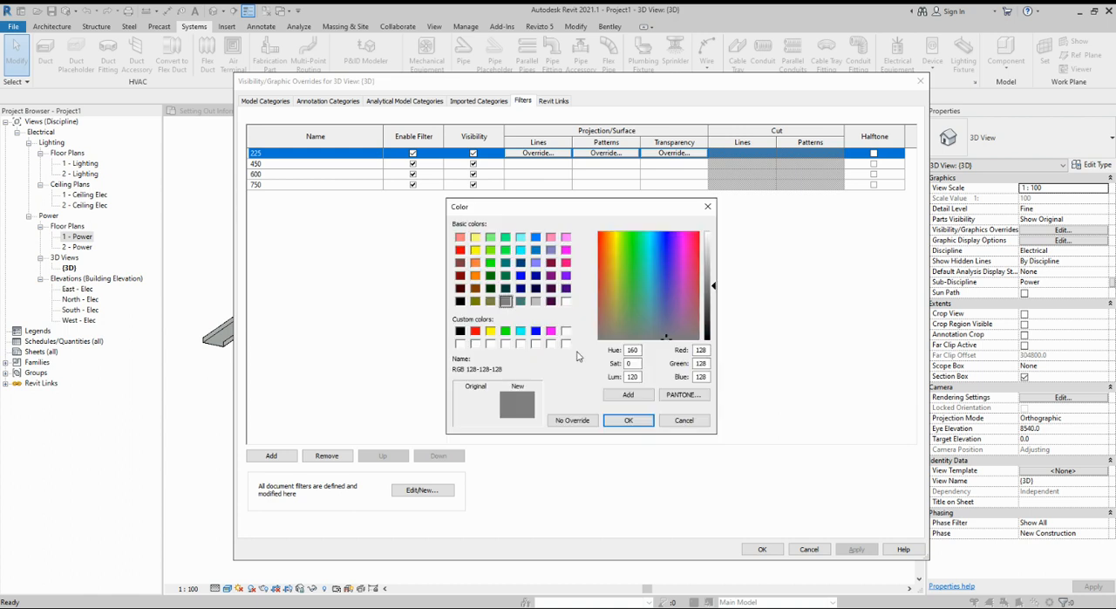
pyautogui.click(566, 276)
pyautogui.click(624, 419)
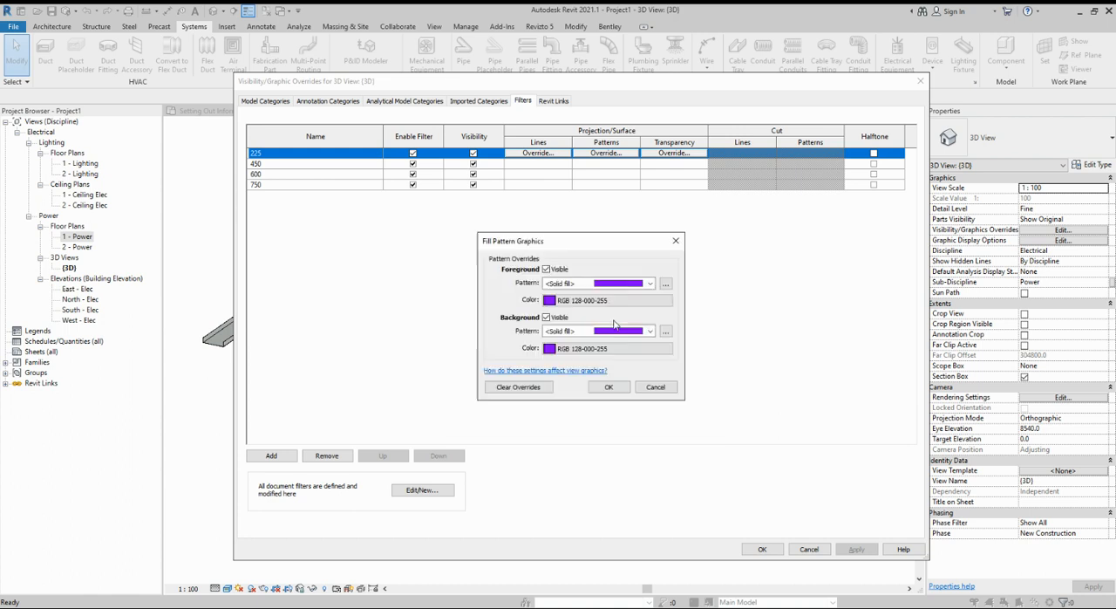
pyautogui.click(609, 386)
# In the {3D} view, override the 450 filter's foreground surface pattern with a red solid fill
pyautogui.click(606, 164)
pyautogui.click(604, 164)
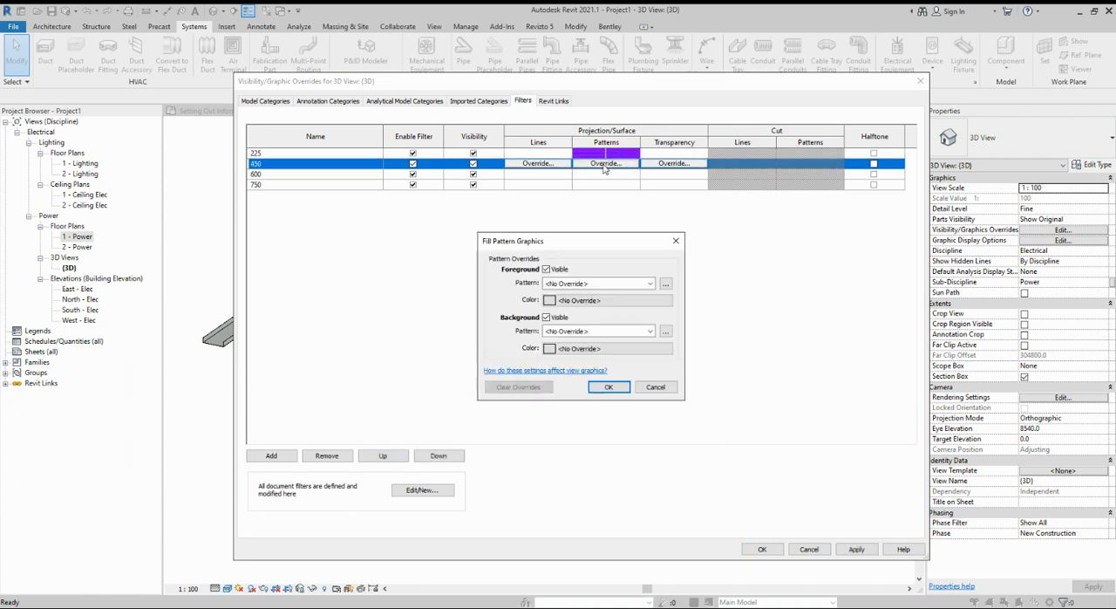
pyautogui.click(617, 301)
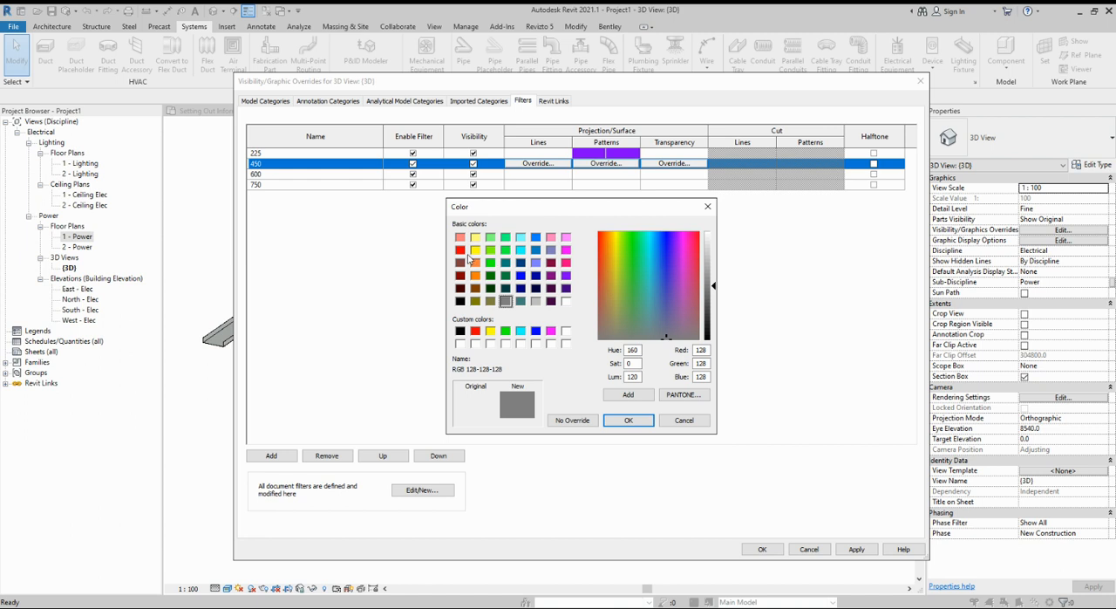
pyautogui.click(460, 251)
pyautogui.click(624, 422)
pyautogui.click(622, 284)
pyautogui.click(597, 309)
# In the {3D} view, give the 450 filter's background surface pattern a red solid fill and accept its pattern graphics
pyautogui.click(595, 332)
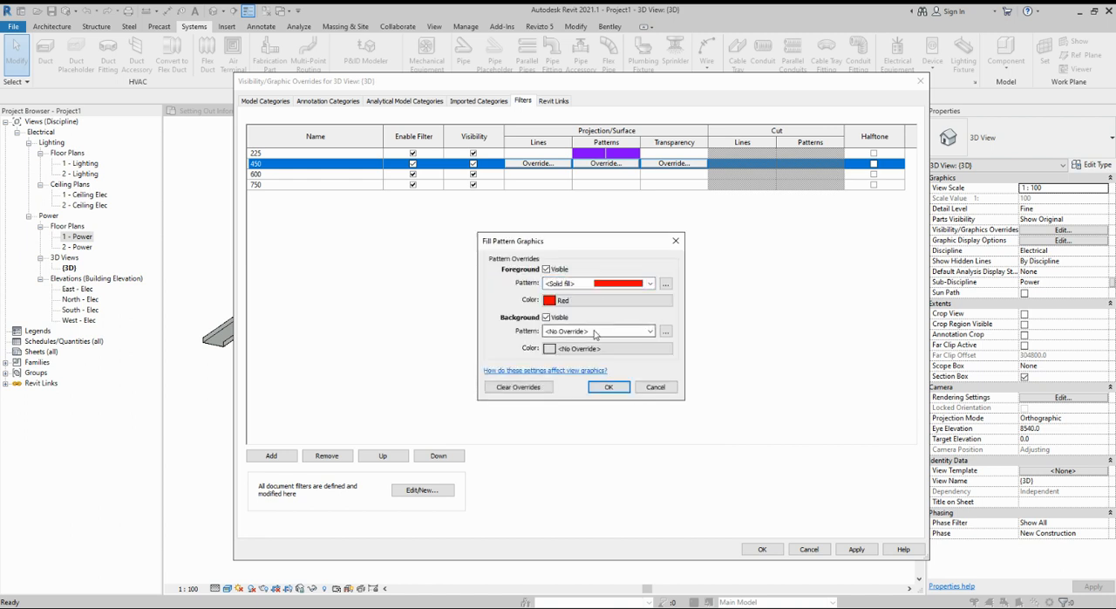
pyautogui.click(595, 353)
pyautogui.click(595, 351)
pyautogui.click(461, 250)
pyautogui.click(628, 419)
pyautogui.click(608, 386)
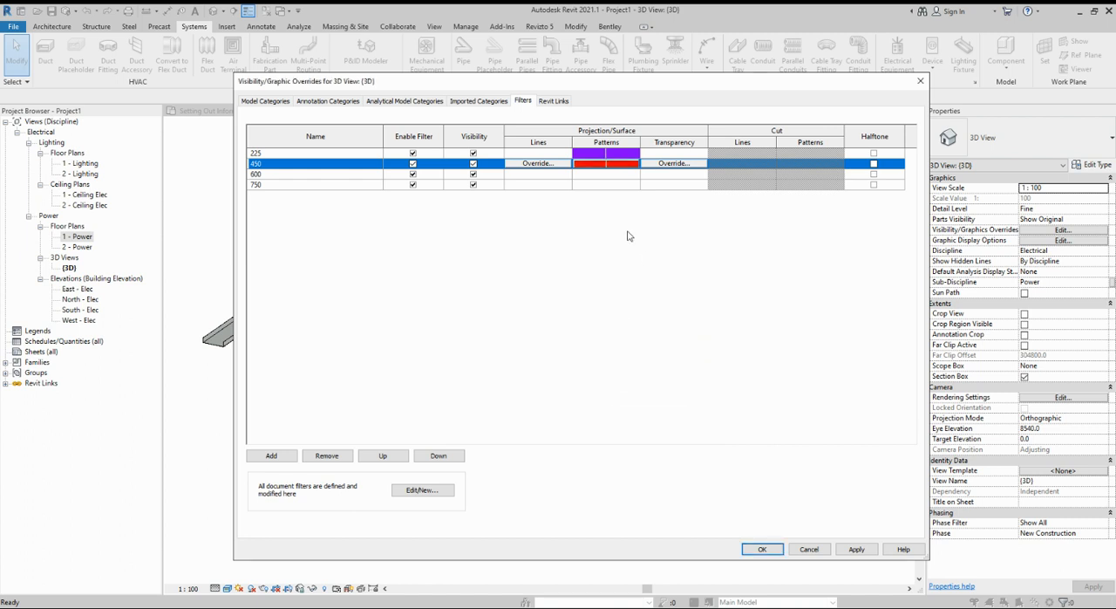
# In the {3D} view, override the 600 filter's foreground surface pattern with a green solid fill
pyautogui.click(605, 174)
pyautogui.click(606, 174)
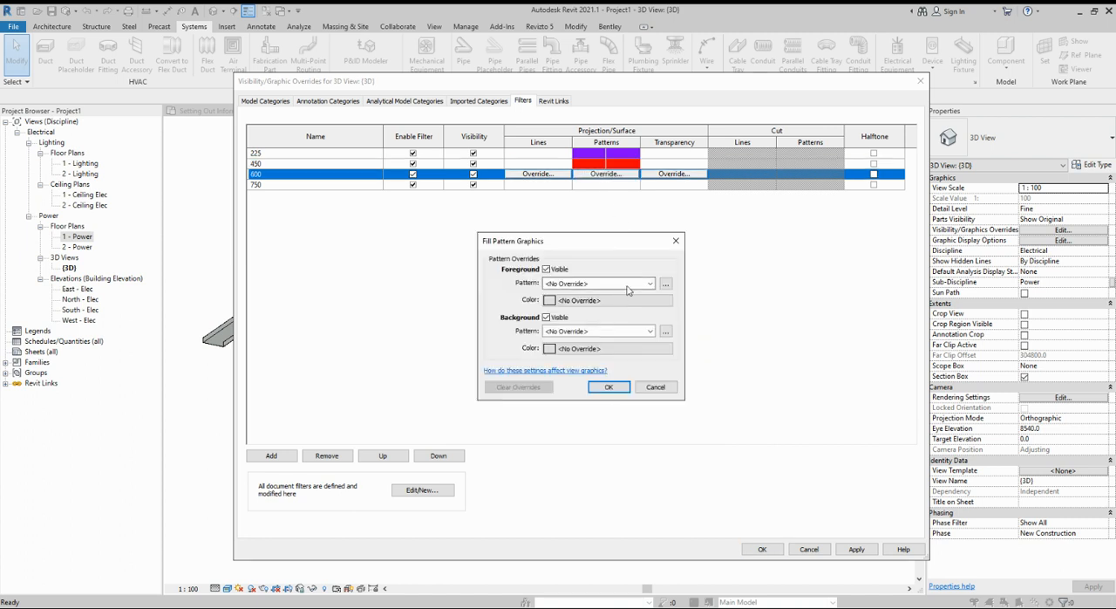
pyautogui.click(611, 306)
pyautogui.click(621, 304)
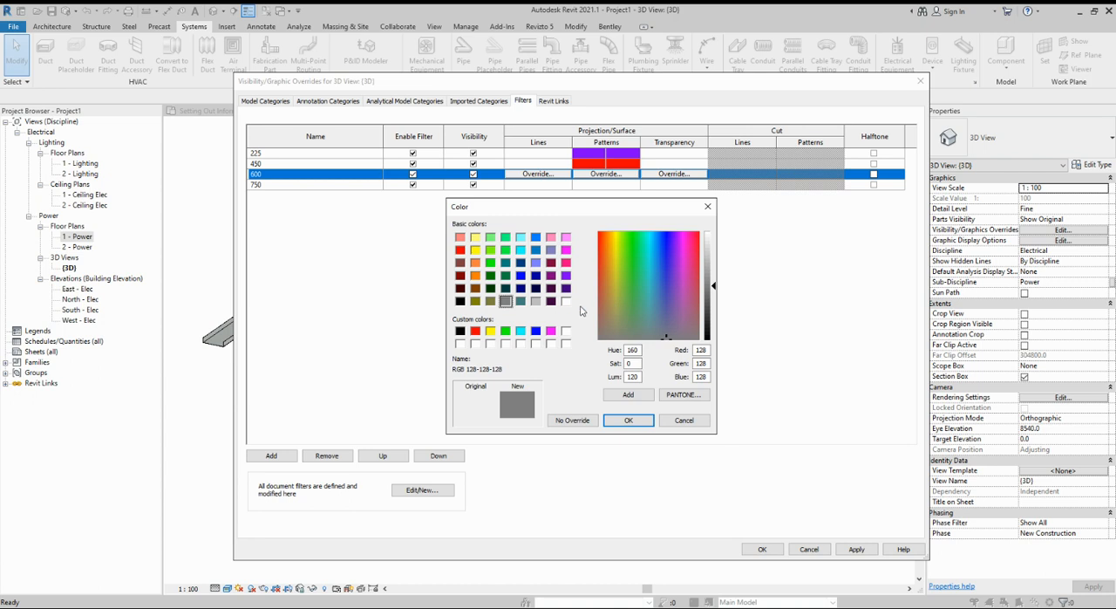
pyautogui.click(492, 263)
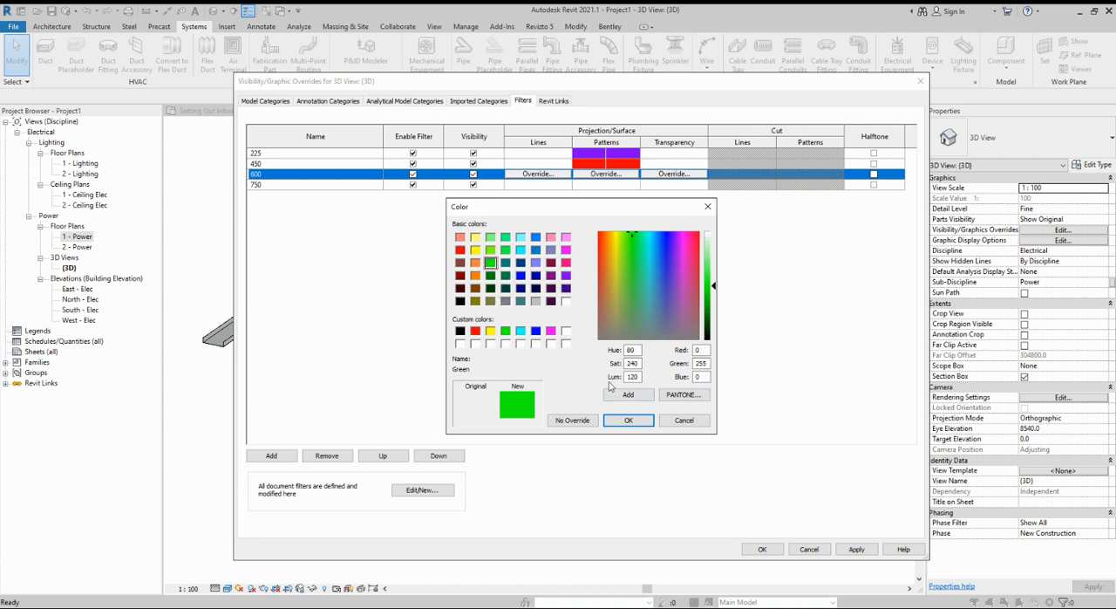
pyautogui.click(627, 420)
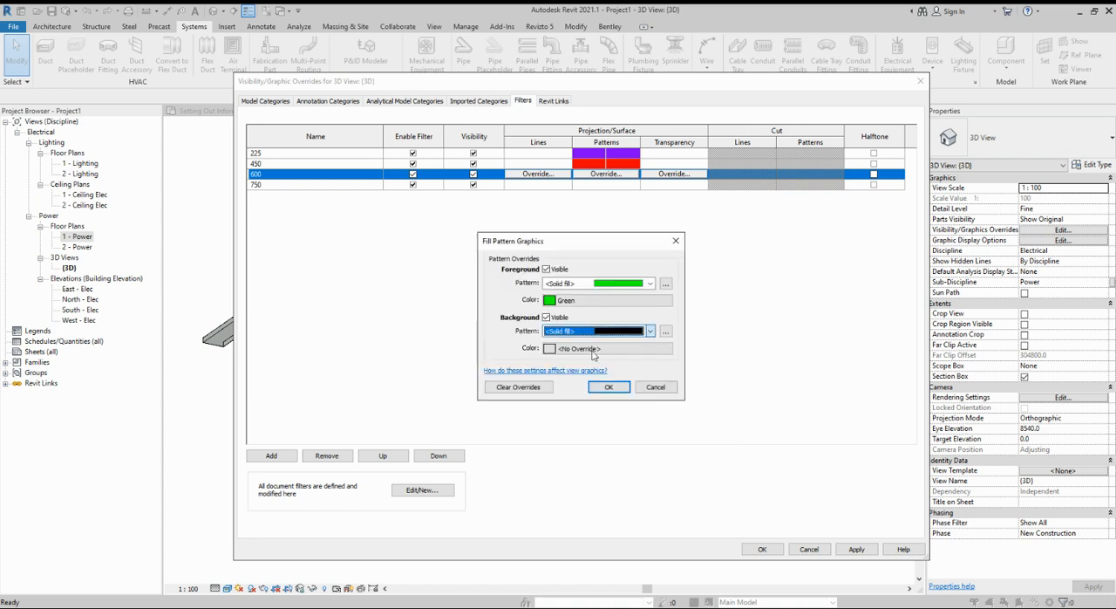
# In the {3D} view, give the 600 filter's background surface pattern a green solid fill and accept its pattern graphics
pyautogui.click(587, 349)
pyautogui.click(492, 263)
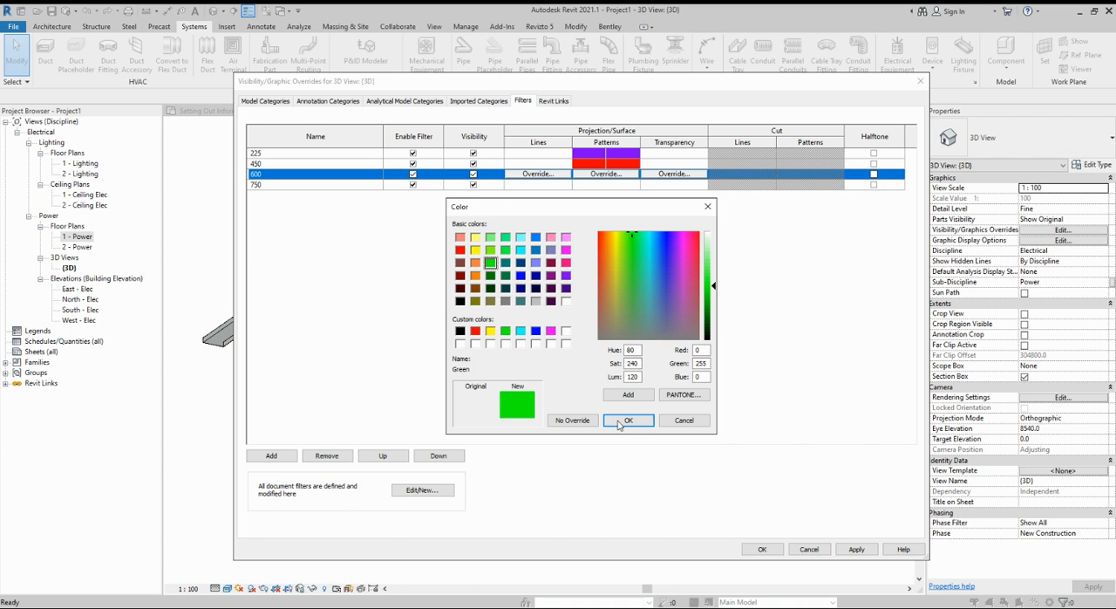
pyautogui.click(627, 420)
pyautogui.click(608, 387)
# In the {3D} view, override the 750 filter's foreground surface pattern with a magenta solid fill
pyautogui.click(606, 184)
pyautogui.click(606, 184)
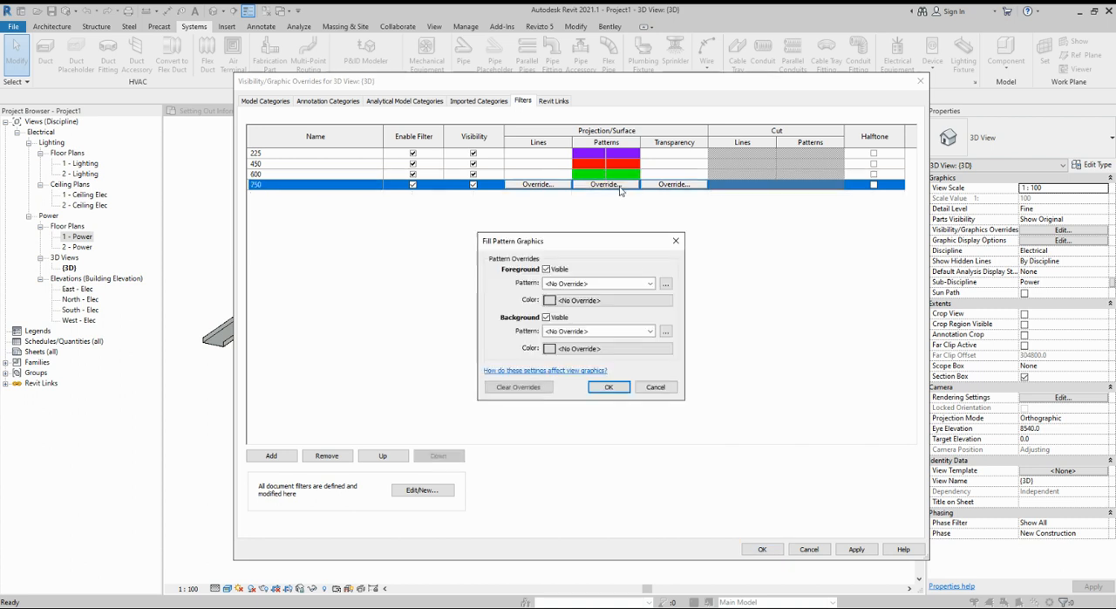
pyautogui.click(587, 301)
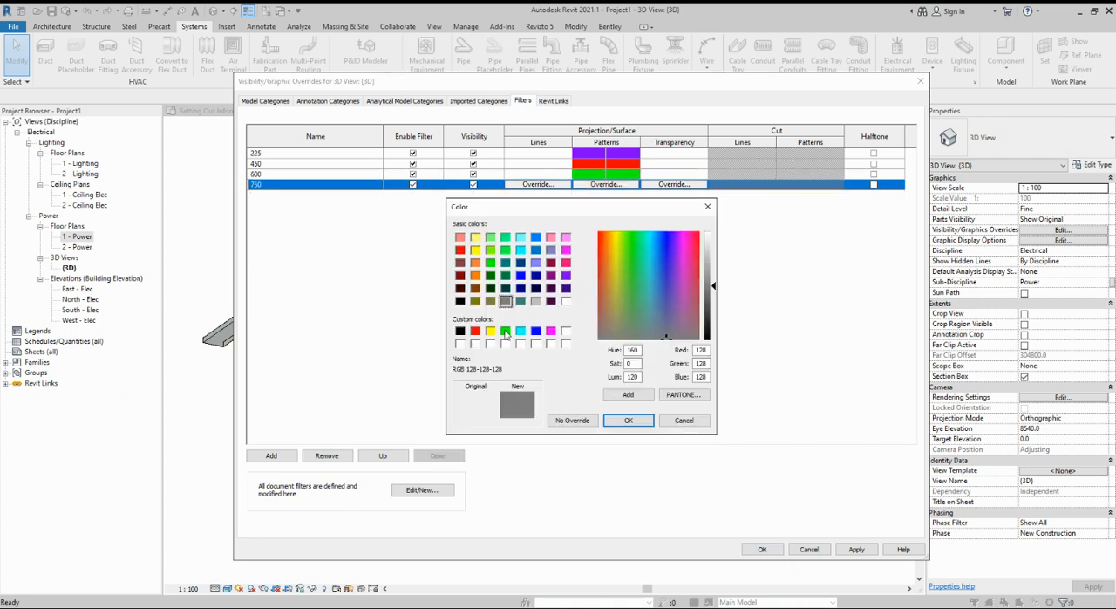
pyautogui.click(550, 331)
pyautogui.click(627, 419)
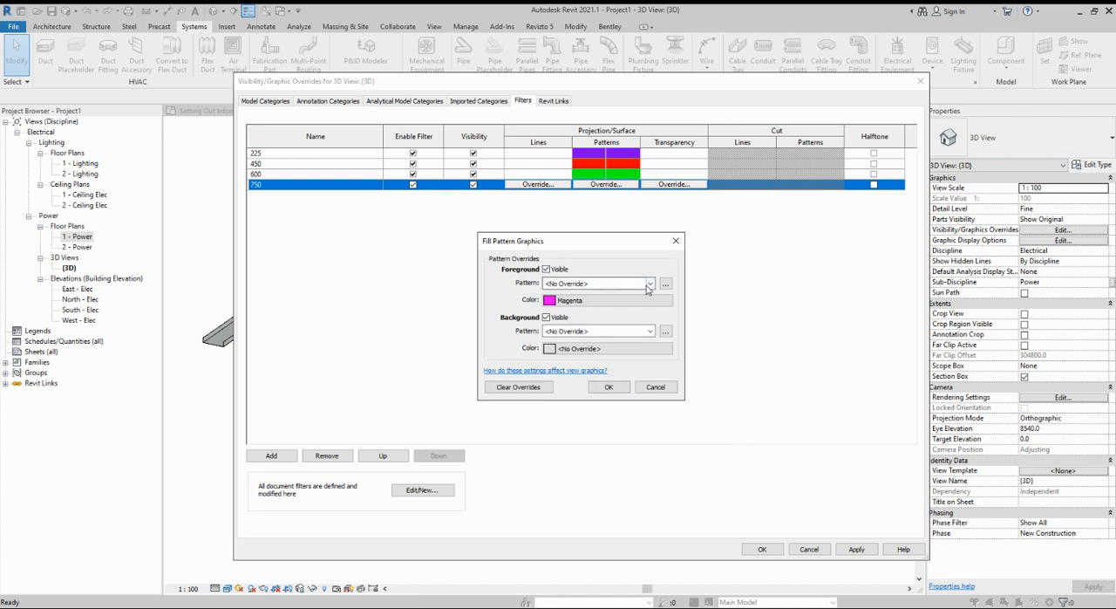
pyautogui.click(598, 324)
# Give the 750 filter's background surface pattern a magenta solid fill and apply all filter overrides to the {3D} view
pyautogui.click(611, 332)
pyautogui.click(610, 349)
pyautogui.click(550, 331)
pyautogui.click(628, 419)
pyautogui.click(607, 389)
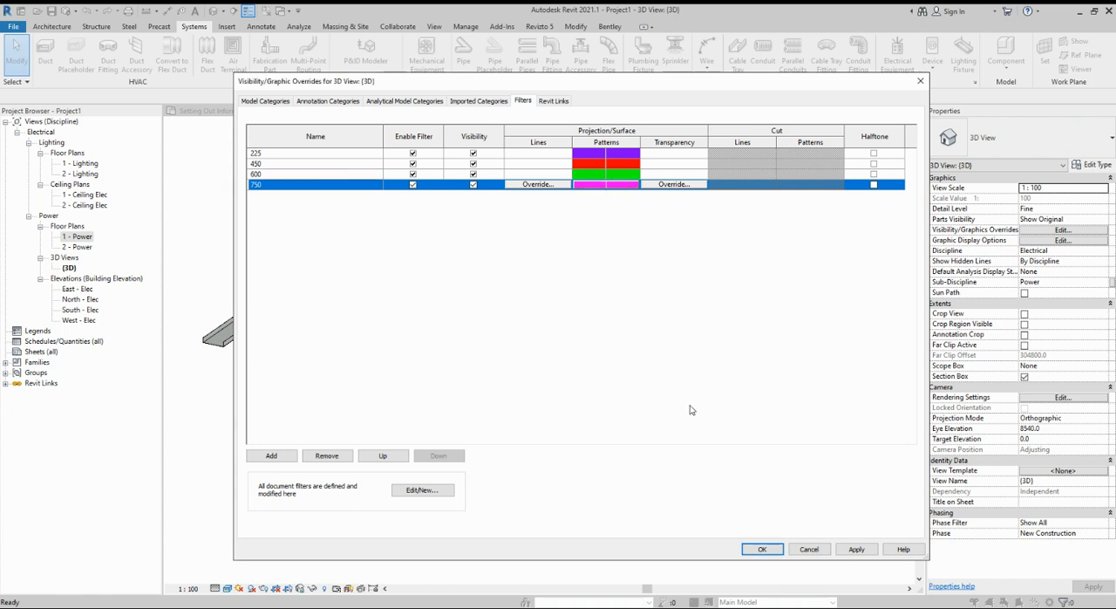
pyautogui.click(854, 550)
pyautogui.click(762, 549)
pyautogui.scroll(-1, 667, 427)
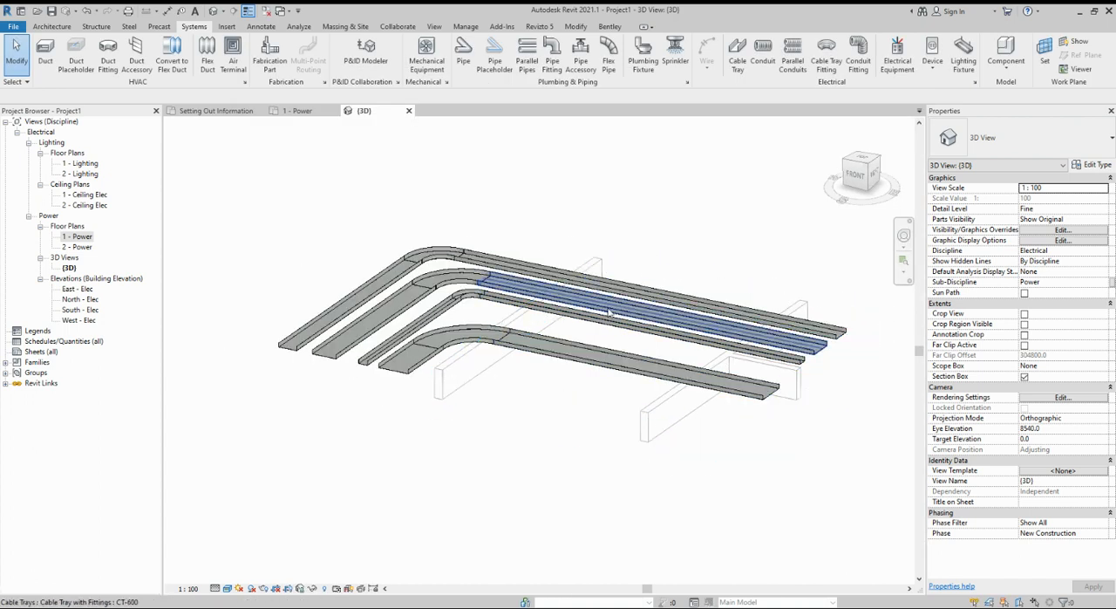
# Examine the 450 mm tray's service type in {3D} and the 1 - Power plan, and the {3D} view's 225 filter pattern overrides
pyautogui.click(720, 307)
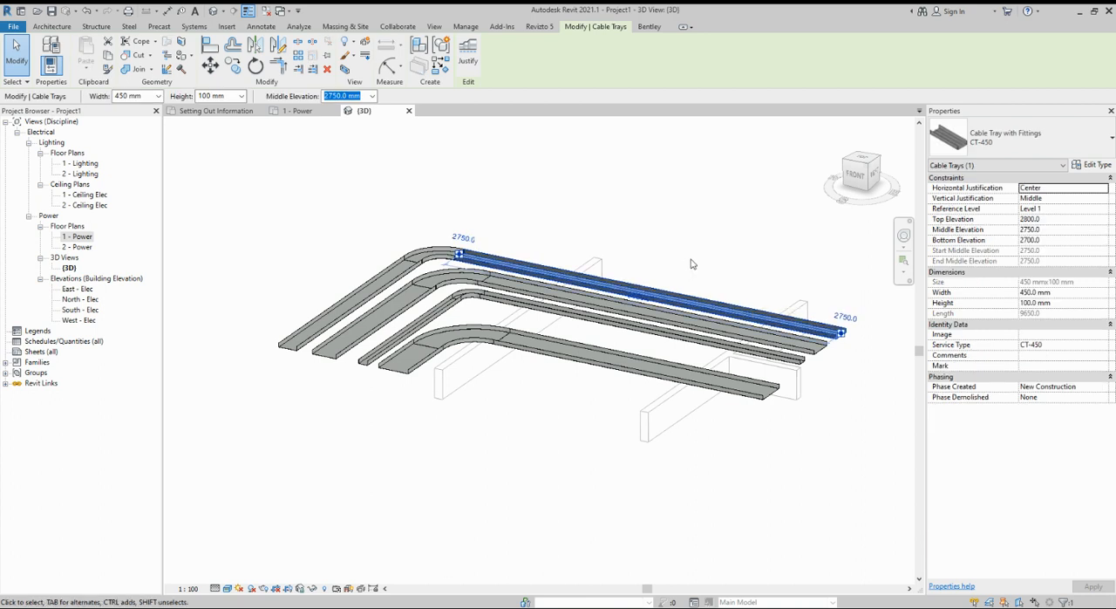
pyautogui.click(516, 177)
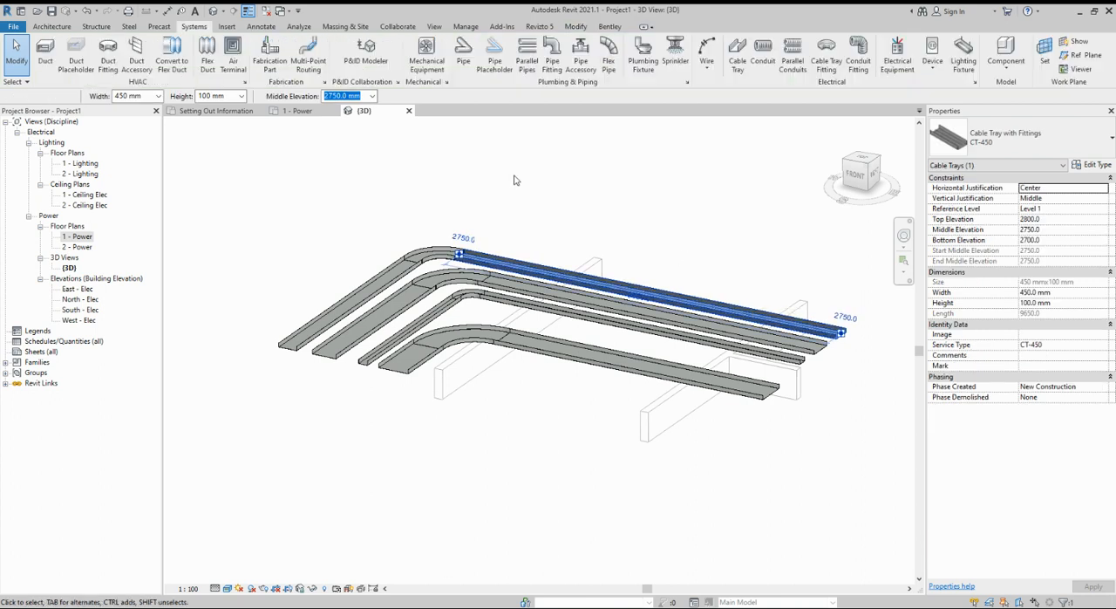
pyautogui.press('v')
pyautogui.press('g')
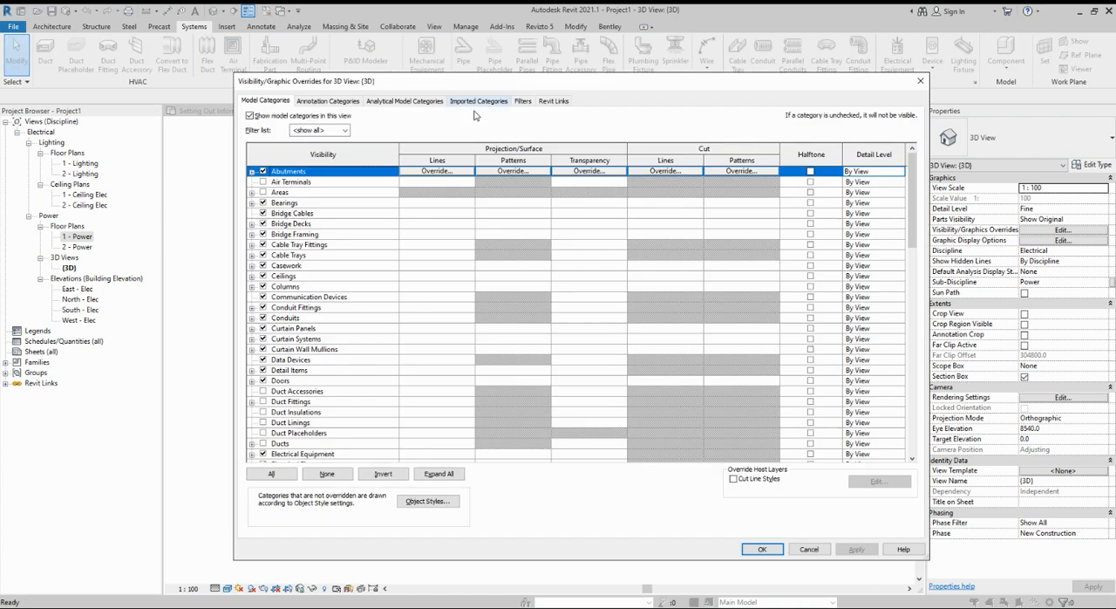
pyautogui.click(521, 101)
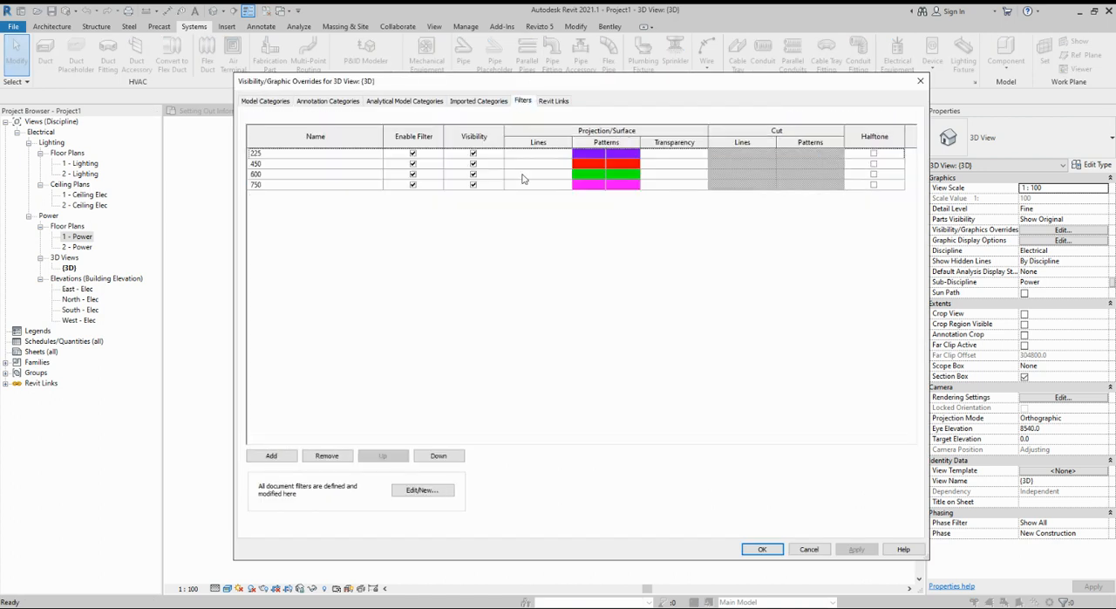
pyautogui.click(593, 157)
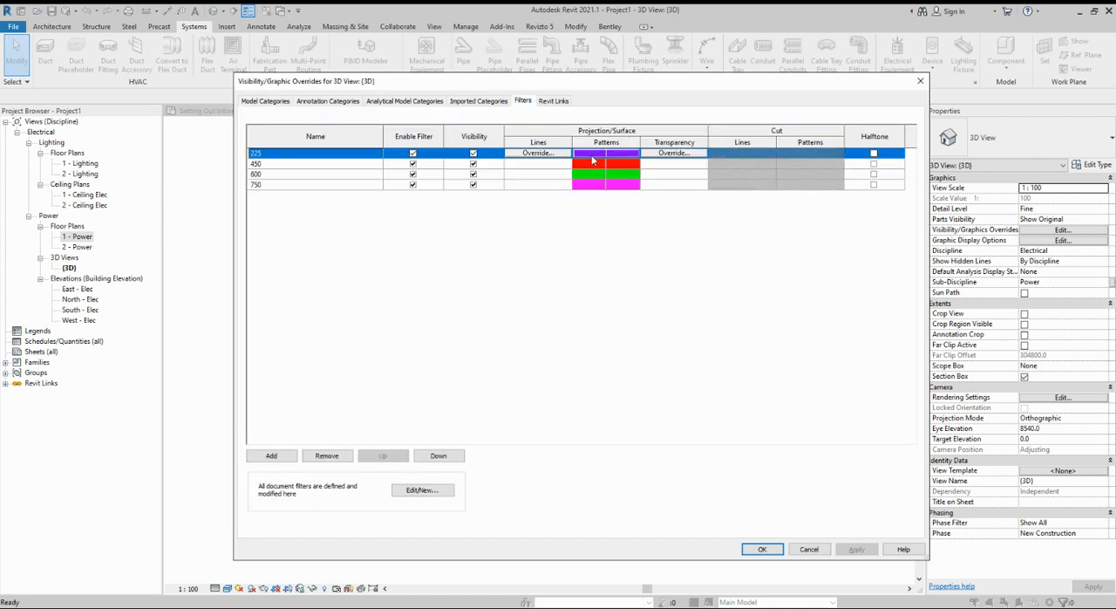
pyautogui.click(591, 157)
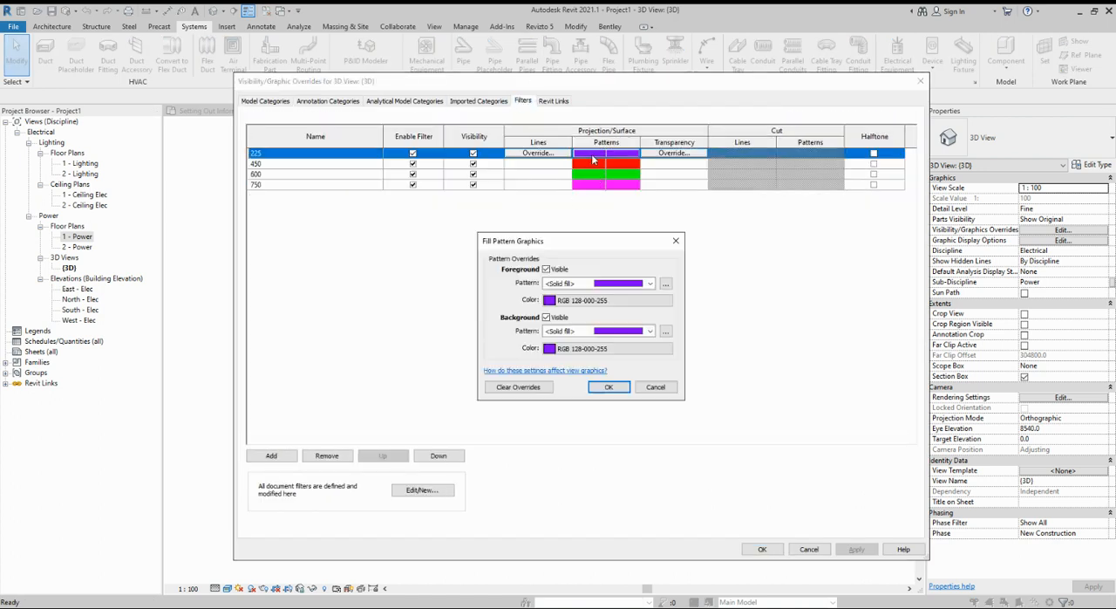
pyautogui.click(608, 387)
pyautogui.click(761, 548)
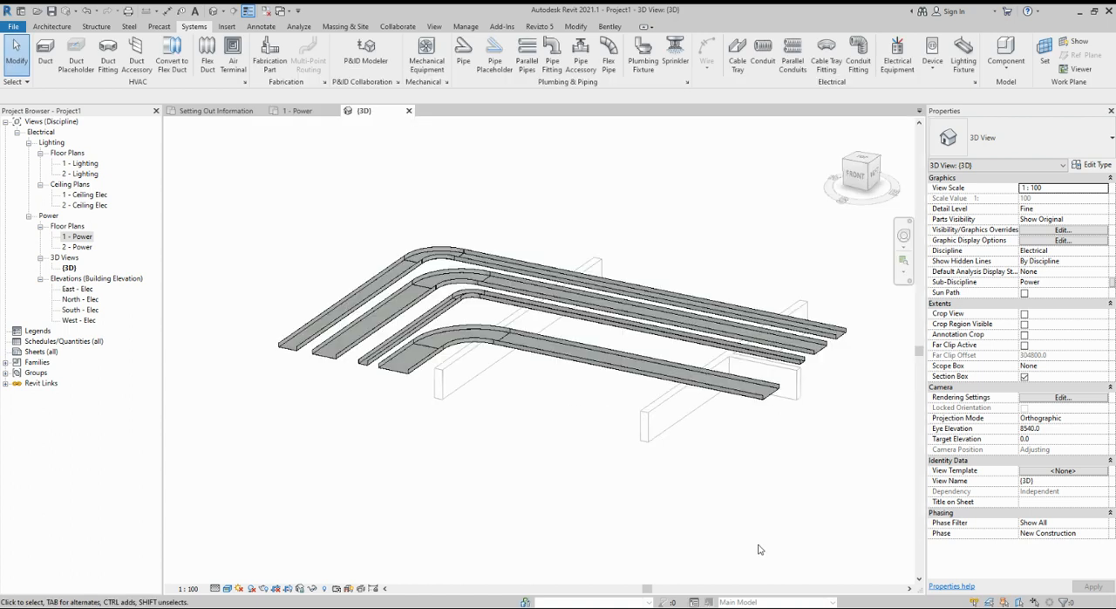
pyautogui.click(303, 112)
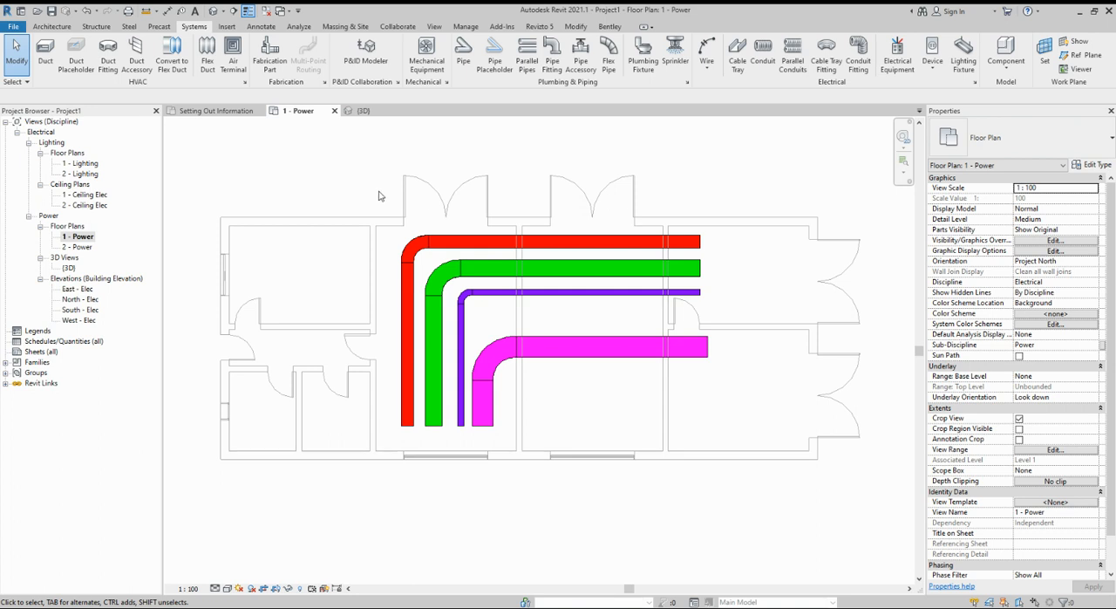
pyautogui.click(460, 250)
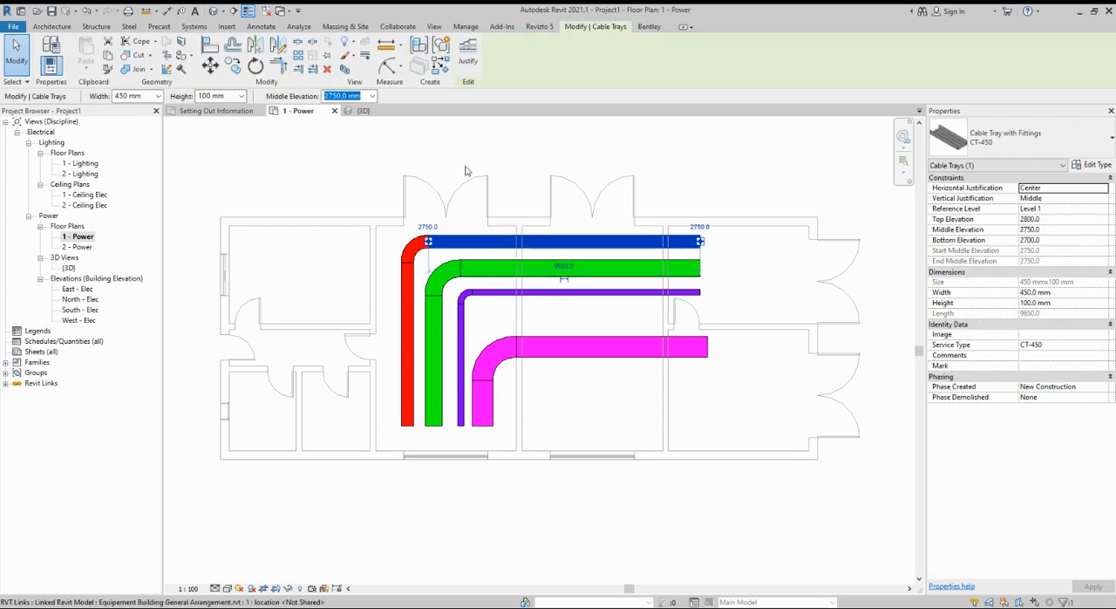
# Change the {3D} view's visual style to one that displays the filter fill colours on the cable trays
pyautogui.click(363, 110)
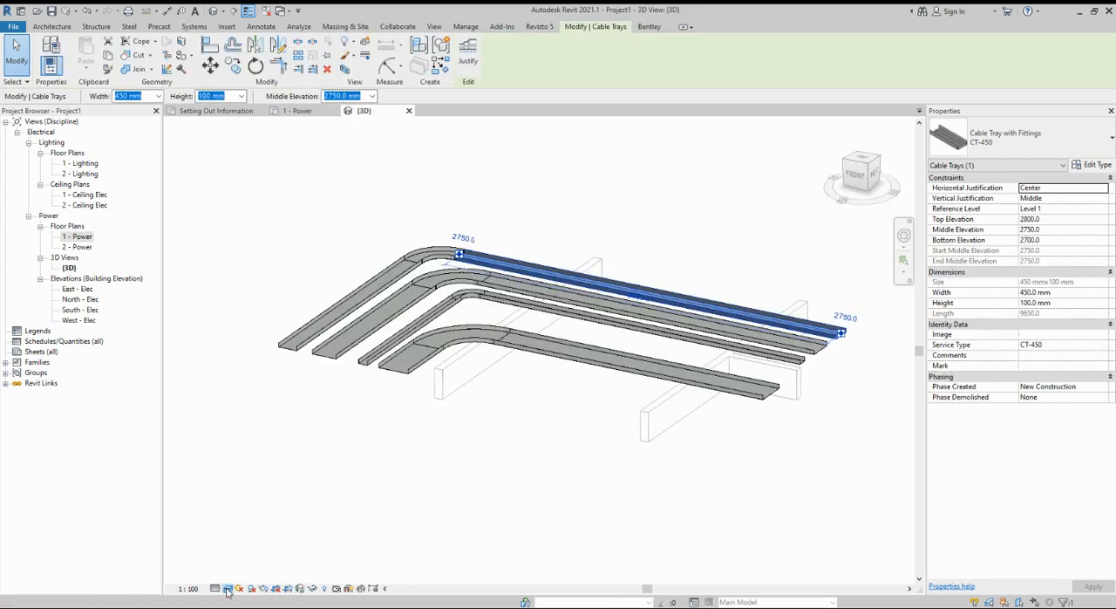
pyautogui.click(245, 556)
pyautogui.click(481, 474)
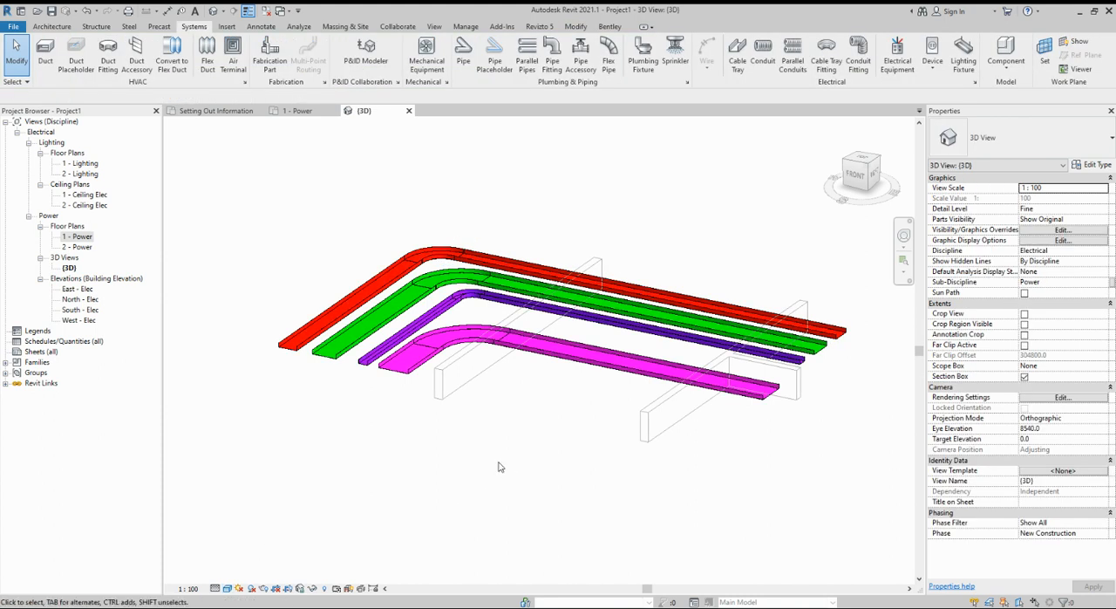
pyautogui.moveTo(512, 458); pyautogui.dragTo(586, 444, button='middle')
pyautogui.scroll(5, 364, 347)
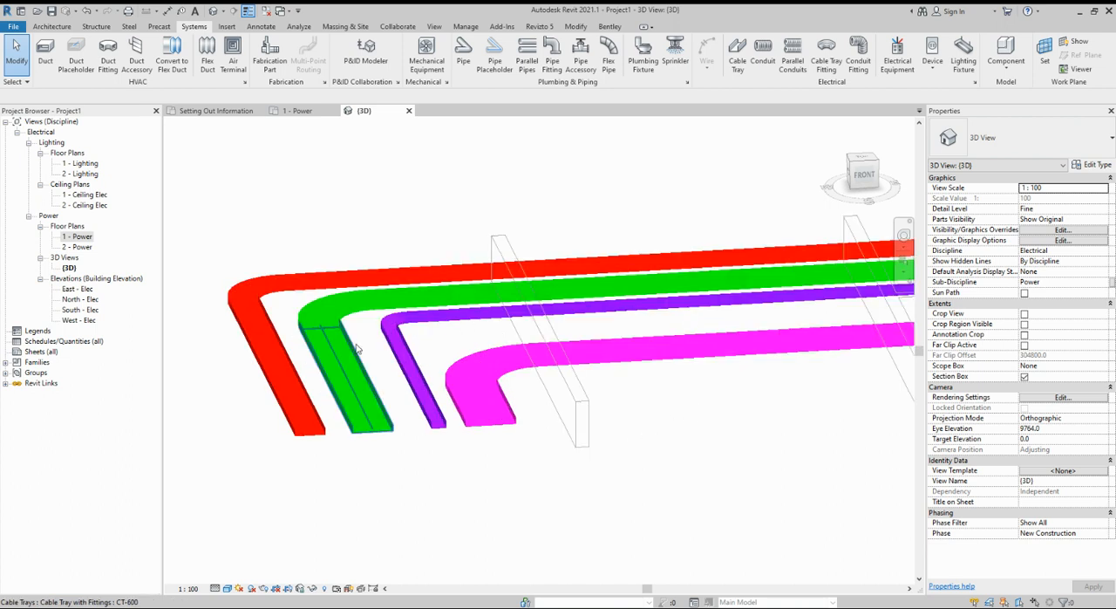
pyautogui.scroll(-5, 523, 375)
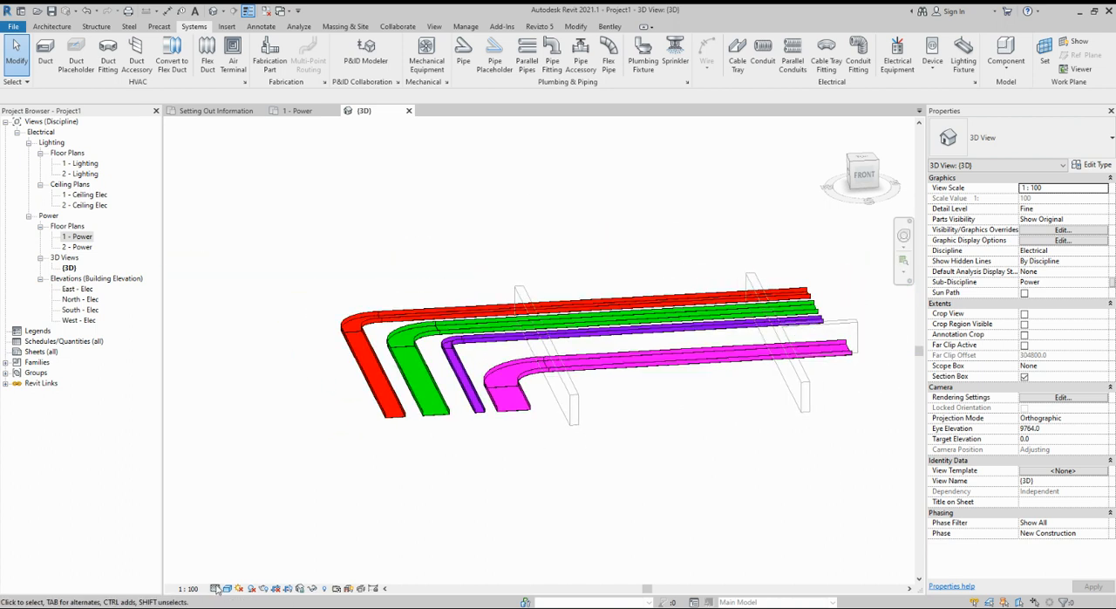
# In the 1 - Power plan, move the horizontal run of the 750 mm cable tray up closer to the 225 mm tray
pyautogui.click(299, 112)
pyautogui.scroll(1, 568, 404)
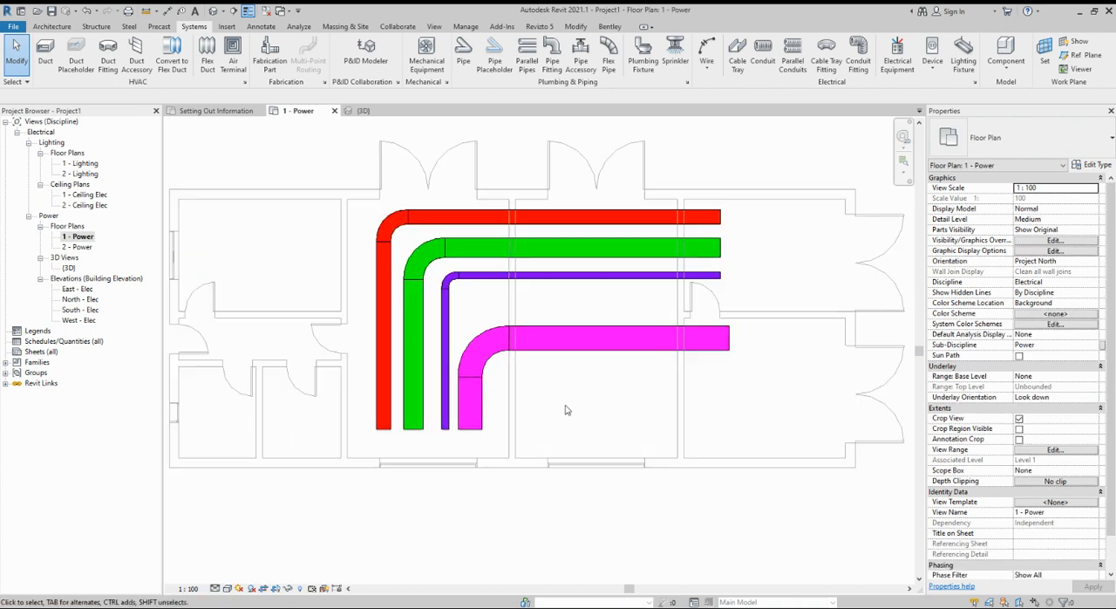
pyautogui.scroll(1, 581, 392)
pyautogui.click(582, 371)
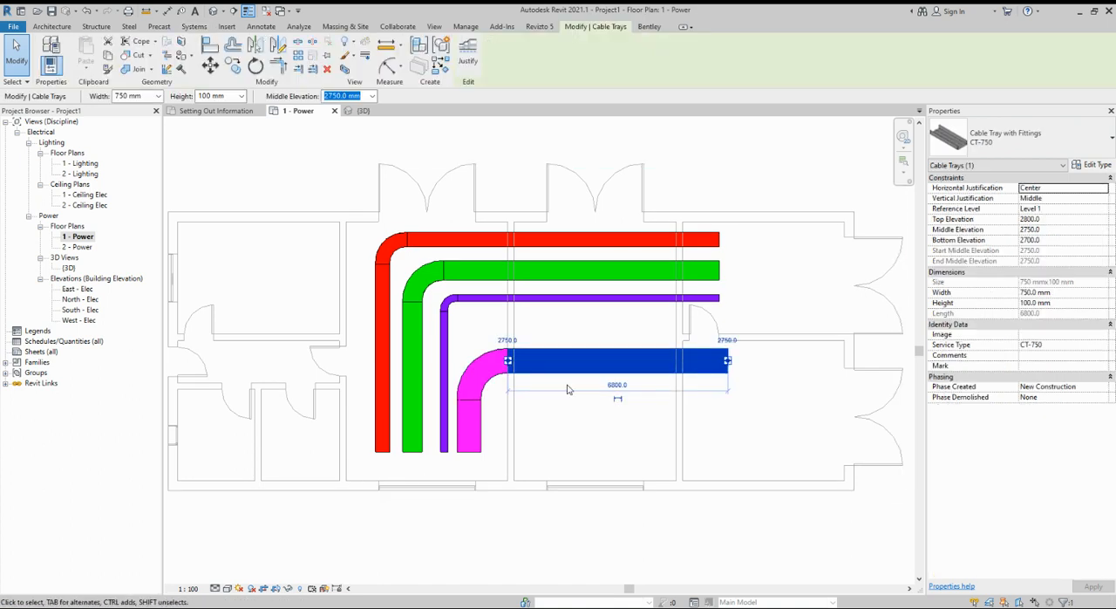
pyautogui.moveTo(612, 350); pyautogui.dragTo(610, 317)
pyautogui.click(603, 414)
pyautogui.moveTo(651, 423)
pyautogui.mouseDown(button='middle')
pyautogui.moveTo(661, 424)
pyautogui.moveTo(635, 426)
pyautogui.mouseUp(button='middle')
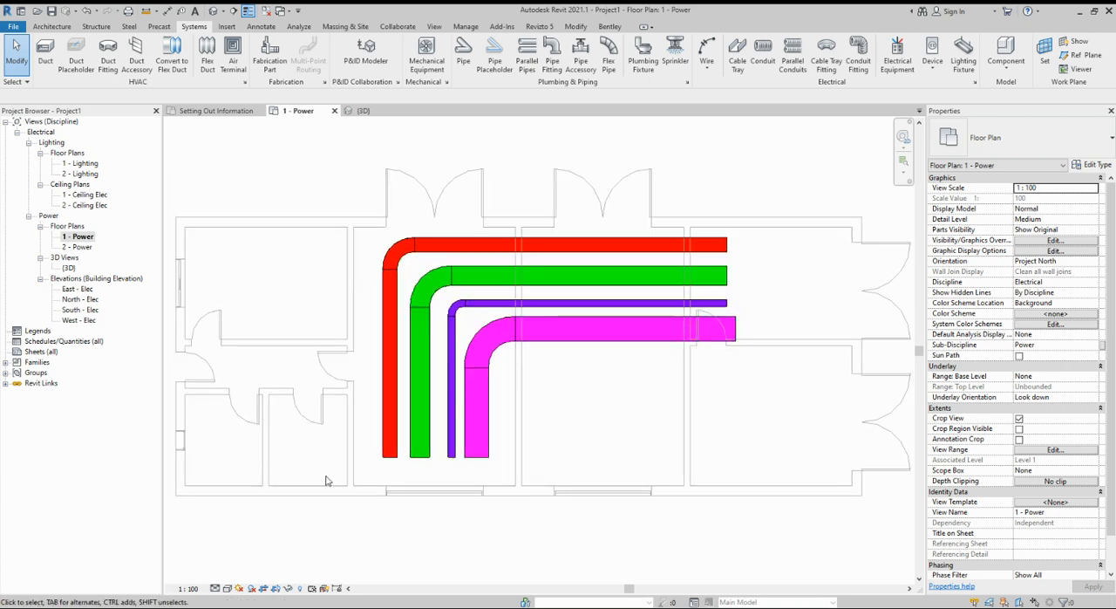
# Examine the arrangement and colour coding of the four cable trays in the {3D} view
pyautogui.click(364, 110)
pyautogui.scroll(5, 576, 349)
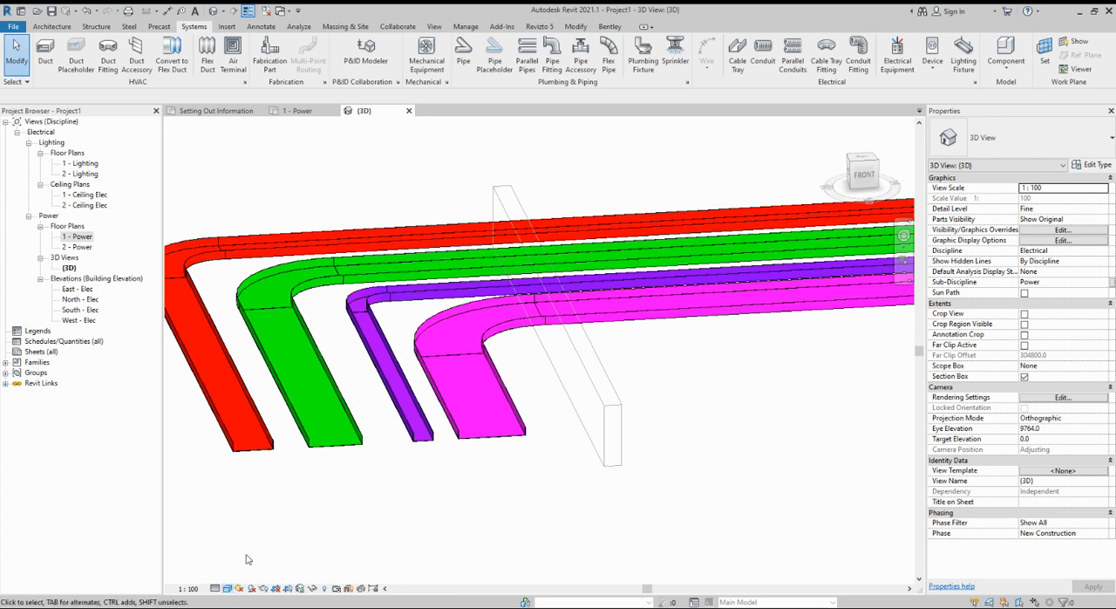
pyautogui.scroll(-3, 567, 480)
pyautogui.scroll(1, 567, 481)
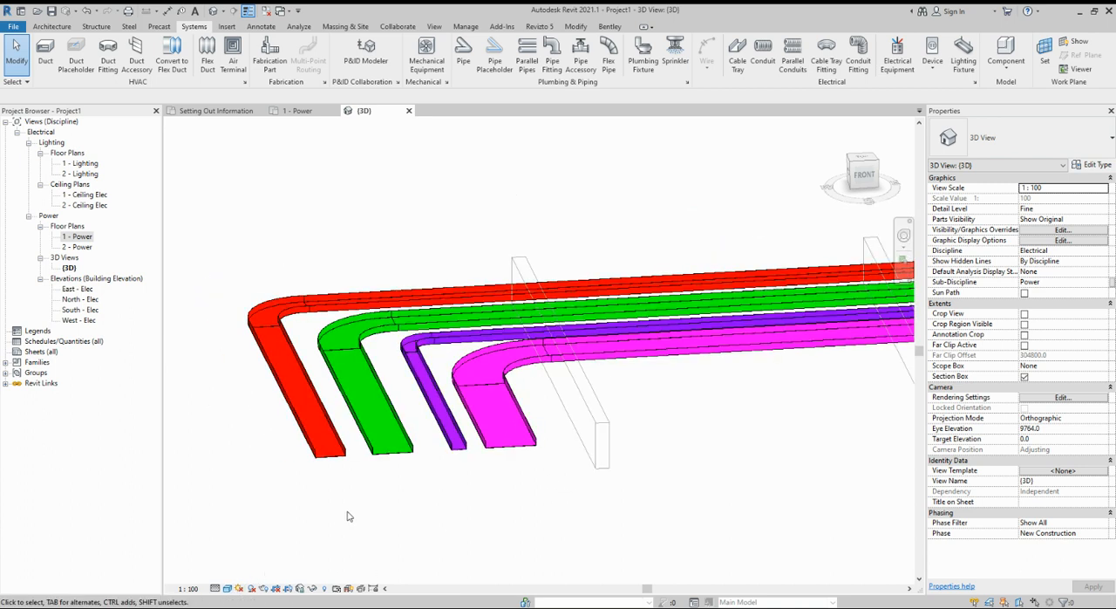
pyautogui.keyDown('shift'); pyautogui.moveTo(392, 497); pyautogui.dragTo(440, 518, button='middle'); pyautogui.keyUp('shift')
pyautogui.keyDown('shift'); pyautogui.moveTo(561, 519); pyautogui.dragTo(598, 531, button='middle'); pyautogui.keyUp('shift')
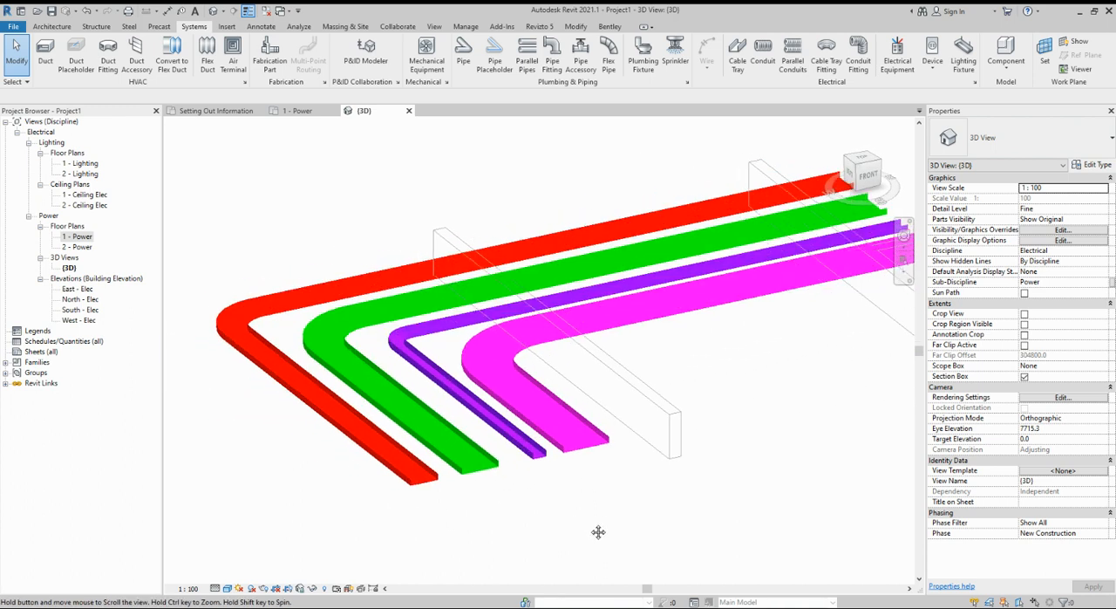
# In the 1 - Power plan, extend the right-hand ends of the 225, 600 and 450 mm trays to line up with the 750 mm tray's end
pyautogui.click(301, 111)
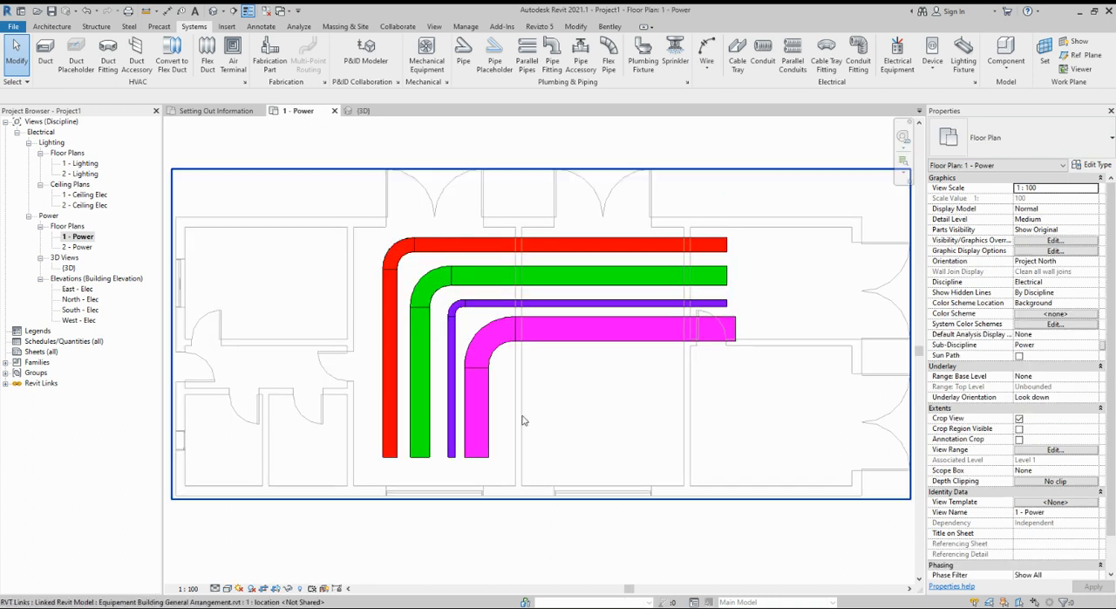
pyautogui.scroll(3, 737, 311)
pyautogui.click(723, 306)
pyautogui.moveTo(723, 303); pyautogui.dragTo(735, 266)
pyautogui.click(719, 278)
pyautogui.moveTo(723, 225); pyautogui.dragTo(736, 226)
pyautogui.click(772, 282)
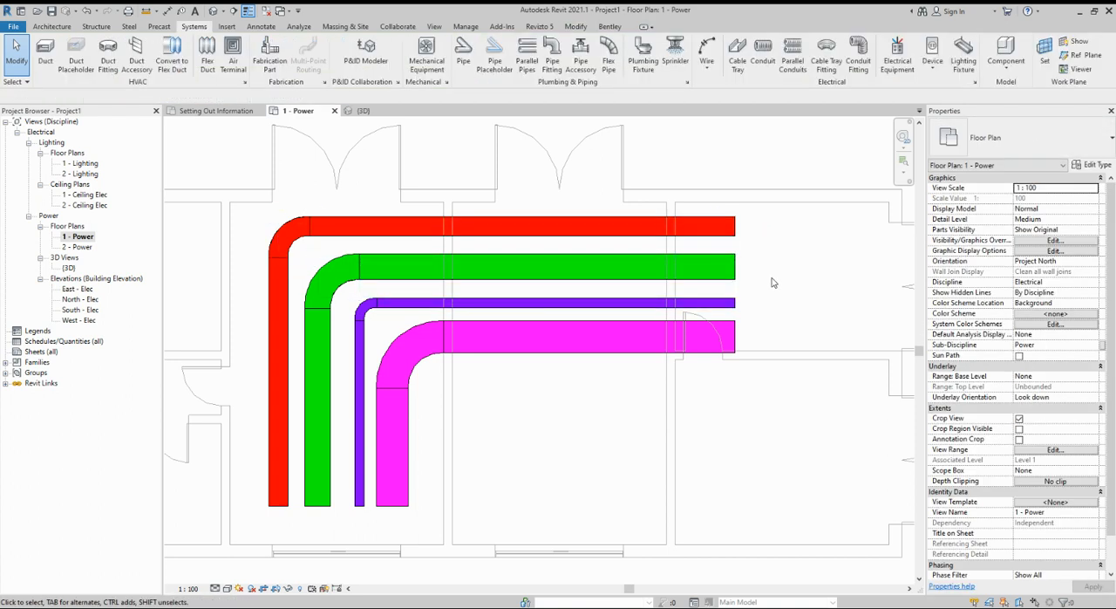
# Start a new cable tray similar to the existing 600 mm run and set its service type to CT-600
pyautogui.click(651, 277)
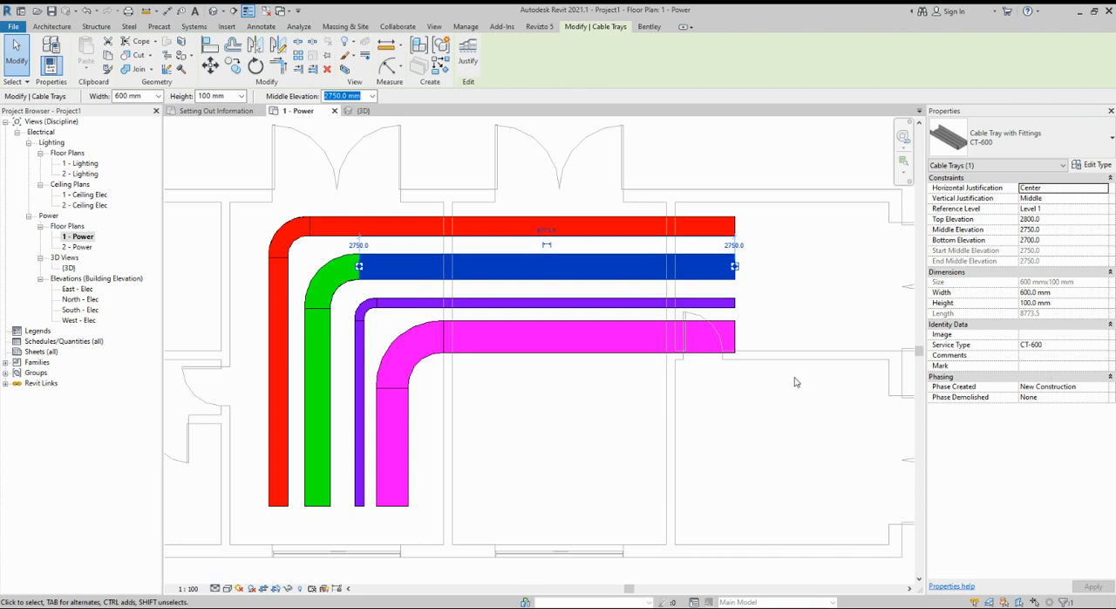
pyautogui.click(722, 283)
pyautogui.click(721, 274)
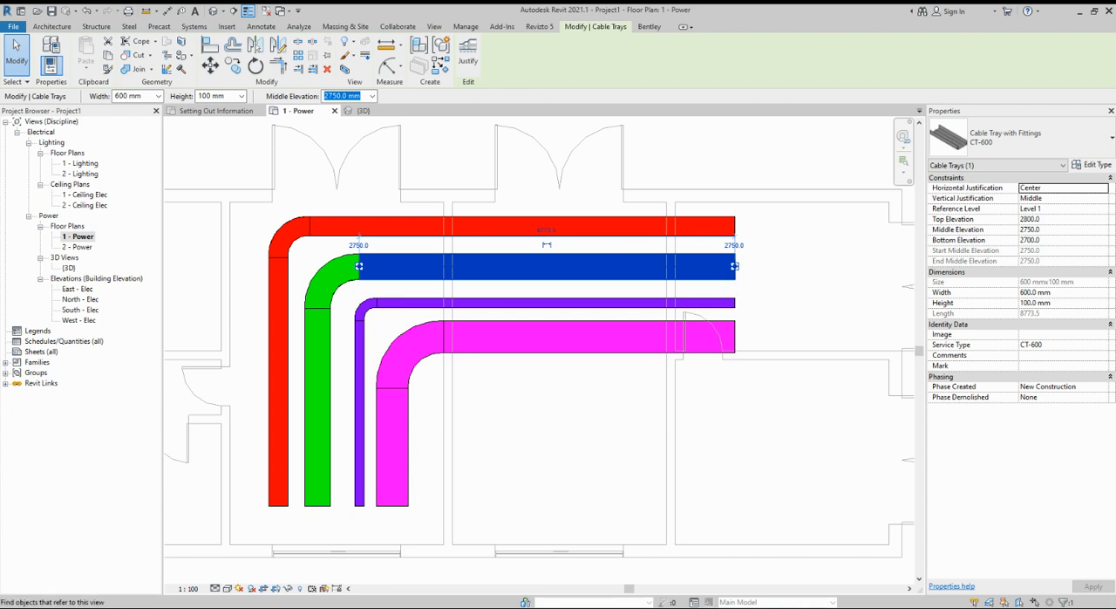
pyautogui.click(418, 66)
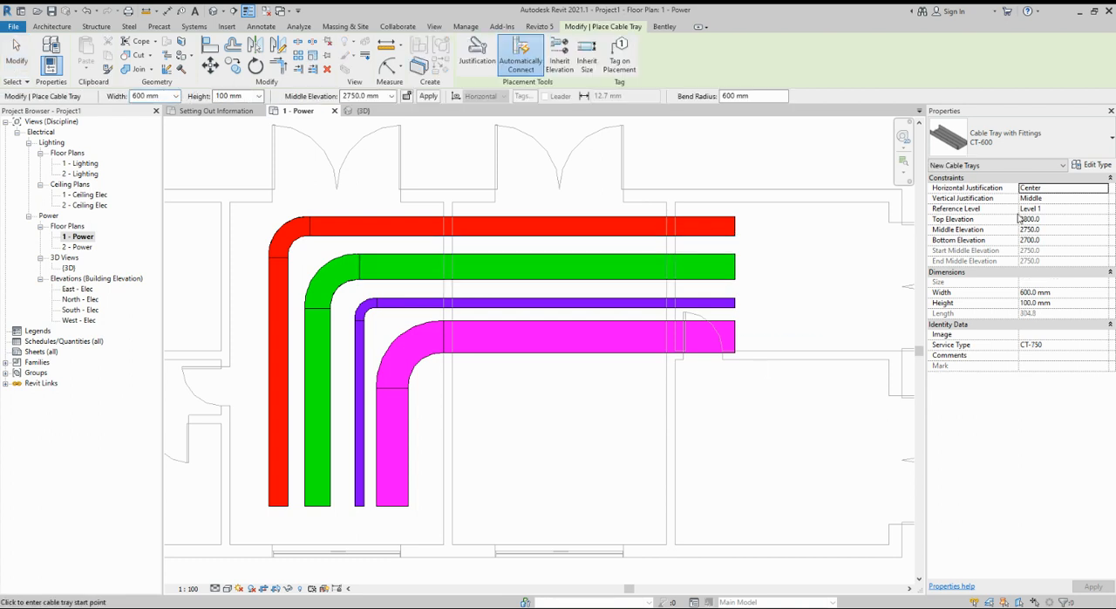
pyautogui.click(1052, 347)
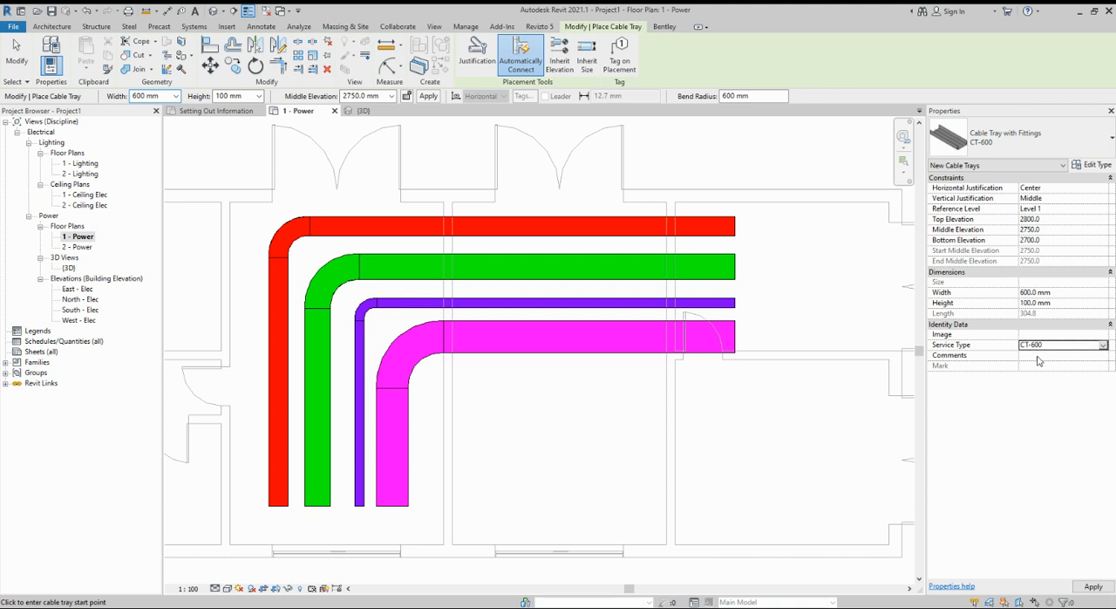
# Draw an L-shaped 600 mm cable tray run below the existing 750 mm tray, leading left and turning down through the lower wall
pyautogui.scroll(-3, 684, 359)
pyautogui.click(784, 400)
pyautogui.click(617, 400)
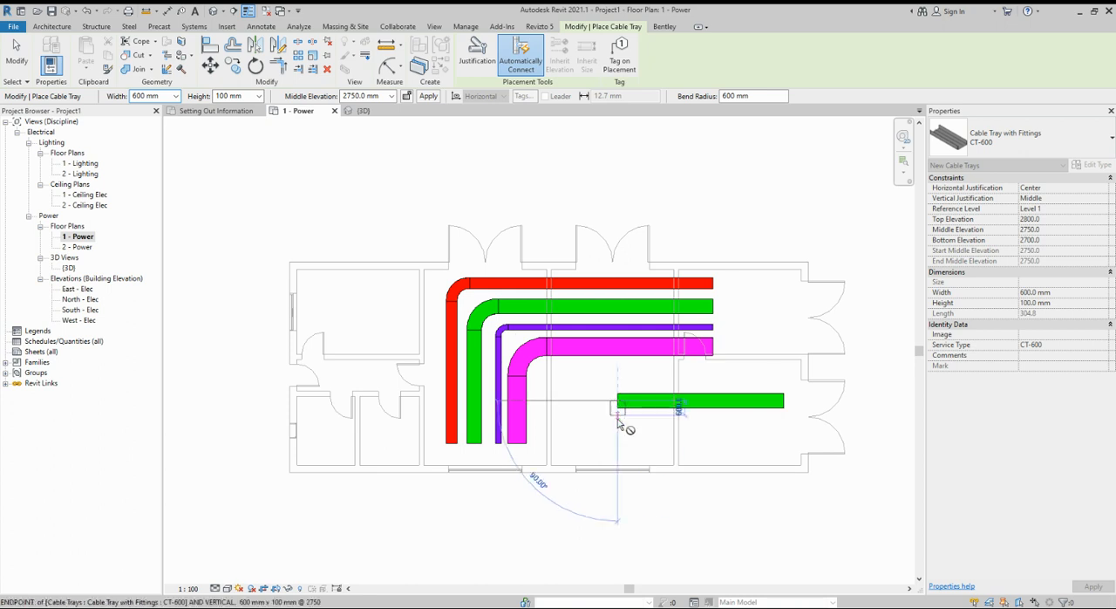
pyautogui.click(619, 484)
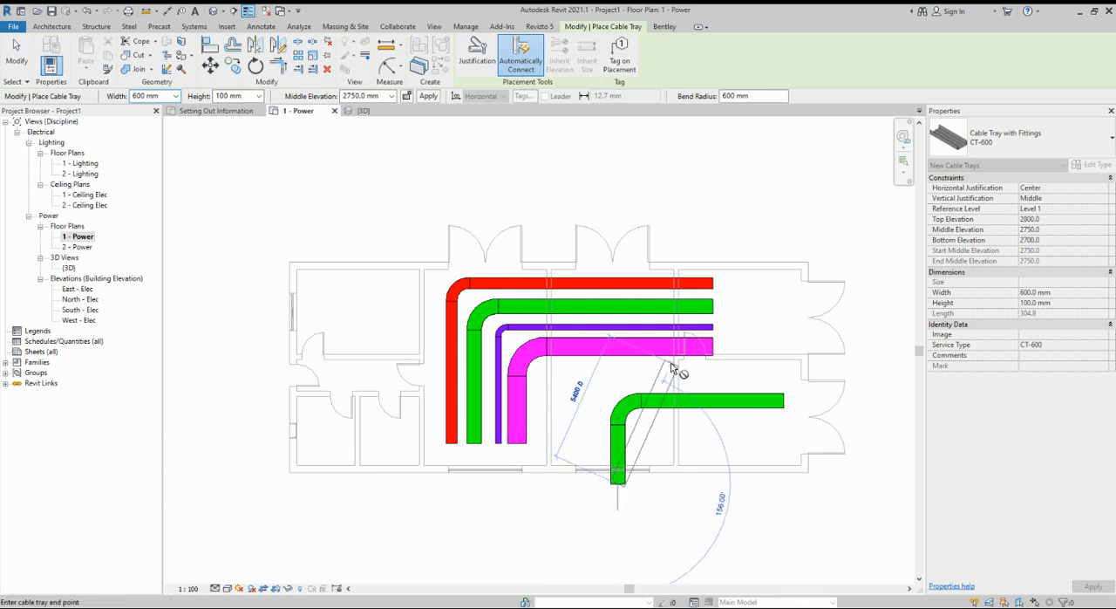
pyautogui.press('Escape')
pyautogui.press('Escape')
# Create a tray similar to the 750 mm run with service type CT-750, drawn horizontally just above the new 600 mm tray
pyautogui.click(631, 356)
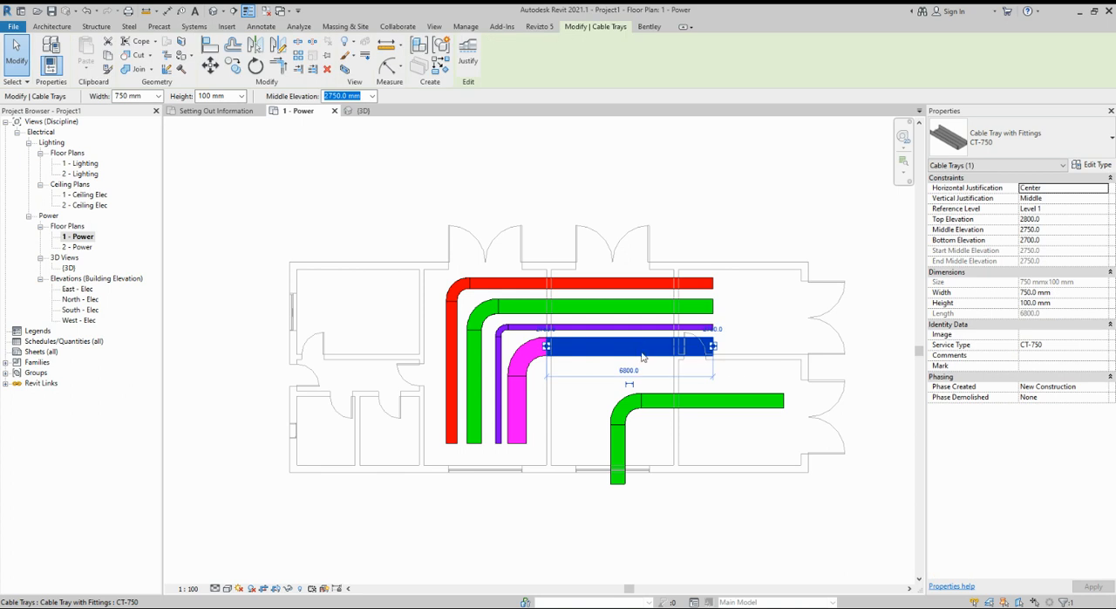
pyautogui.click(441, 45)
pyautogui.click(1077, 347)
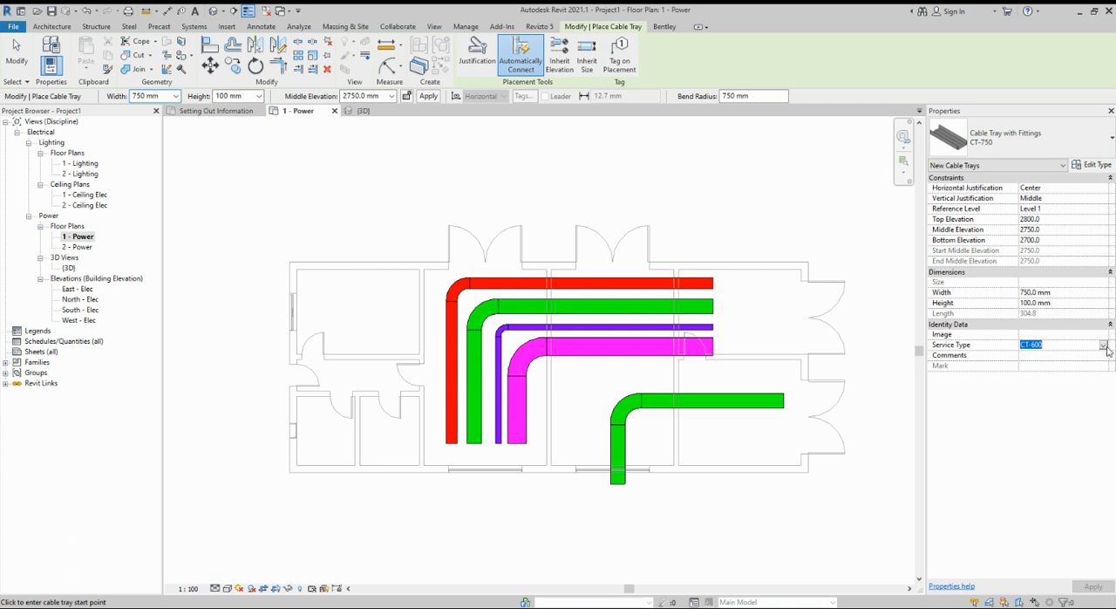
pyautogui.click(1104, 347)
pyautogui.click(1035, 384)
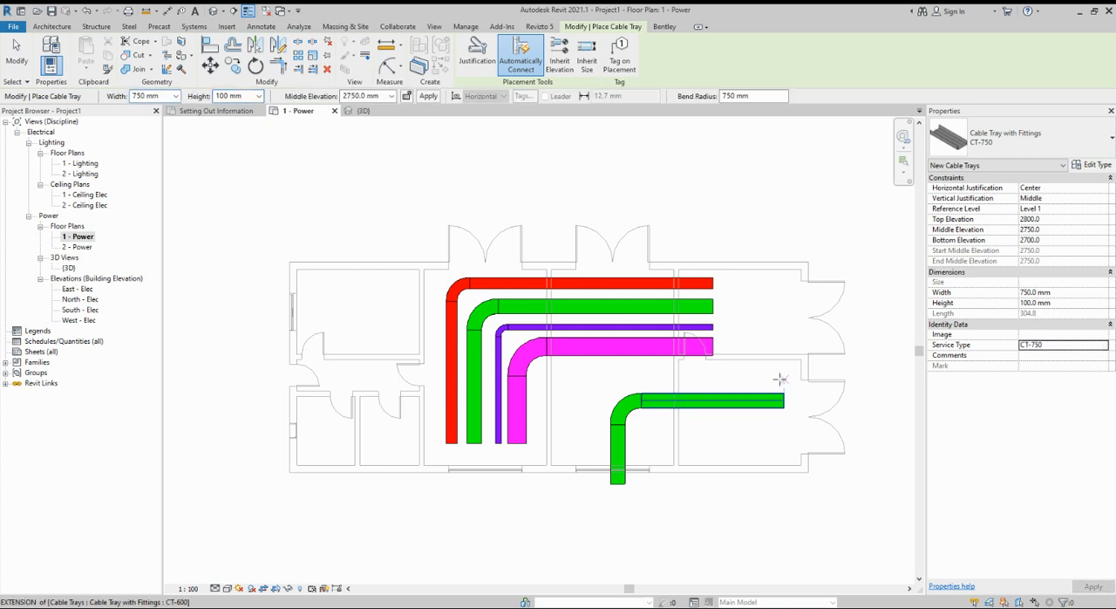
pyautogui.click(784, 379)
pyautogui.click(628, 378)
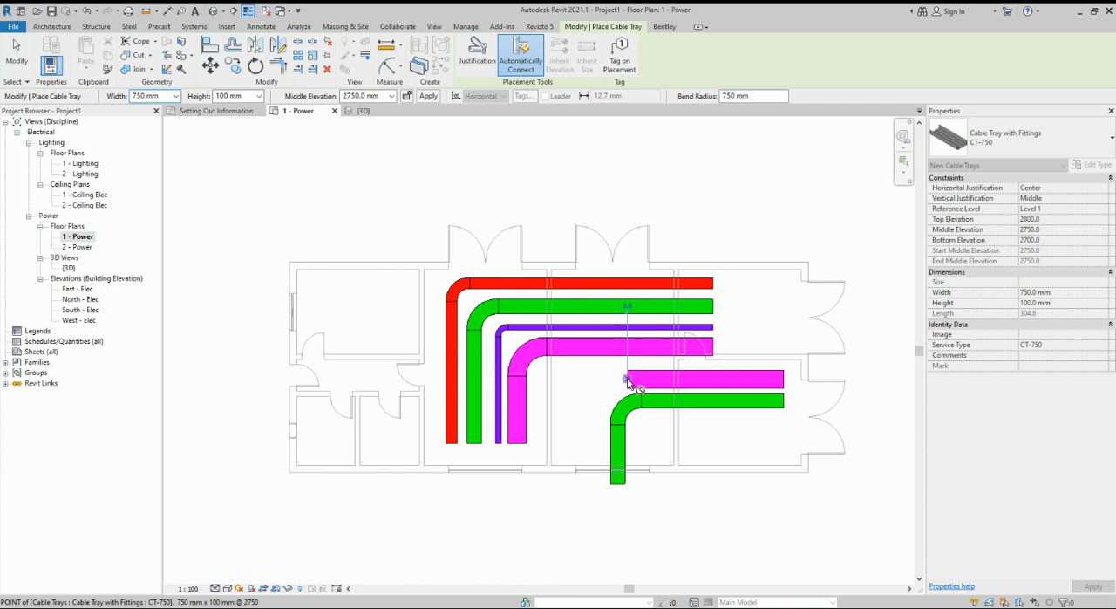
pyautogui.click(17, 59)
# Create a tray similar to the 225 mm run with service type CT-225, drawn vertically through the rooms at the building's left end
pyautogui.click(586, 310)
pyautogui.click(576, 329)
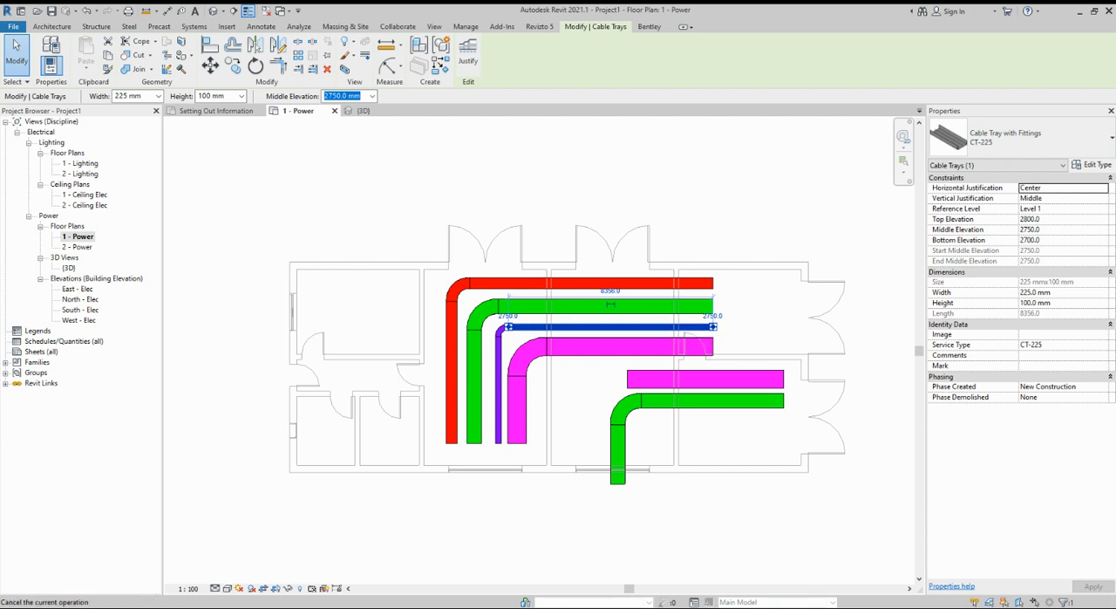
pyautogui.click(625, 414)
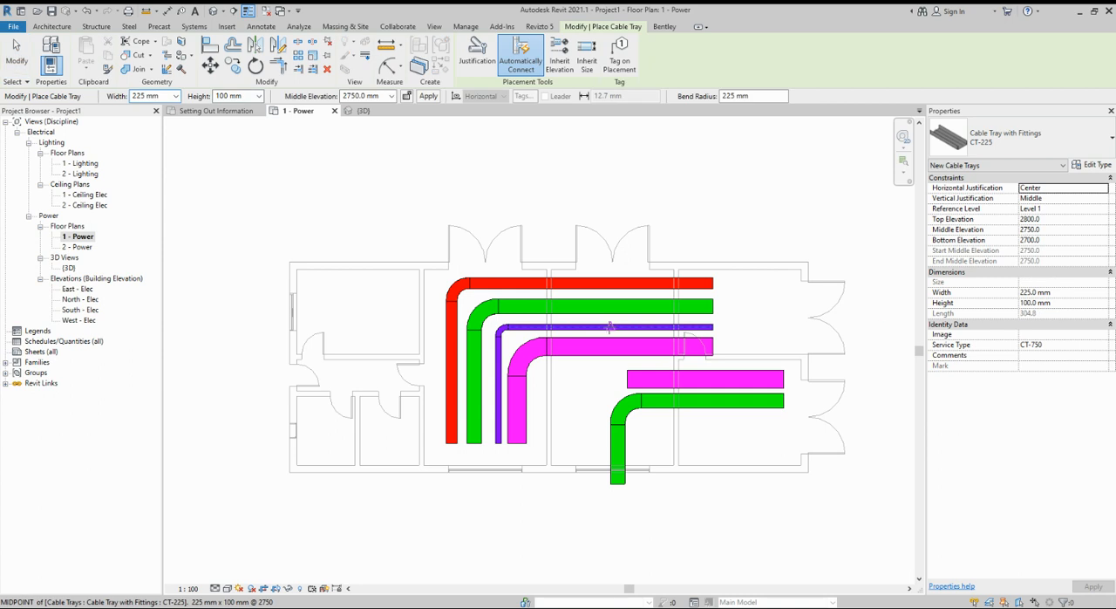
pyautogui.click(1065, 346)
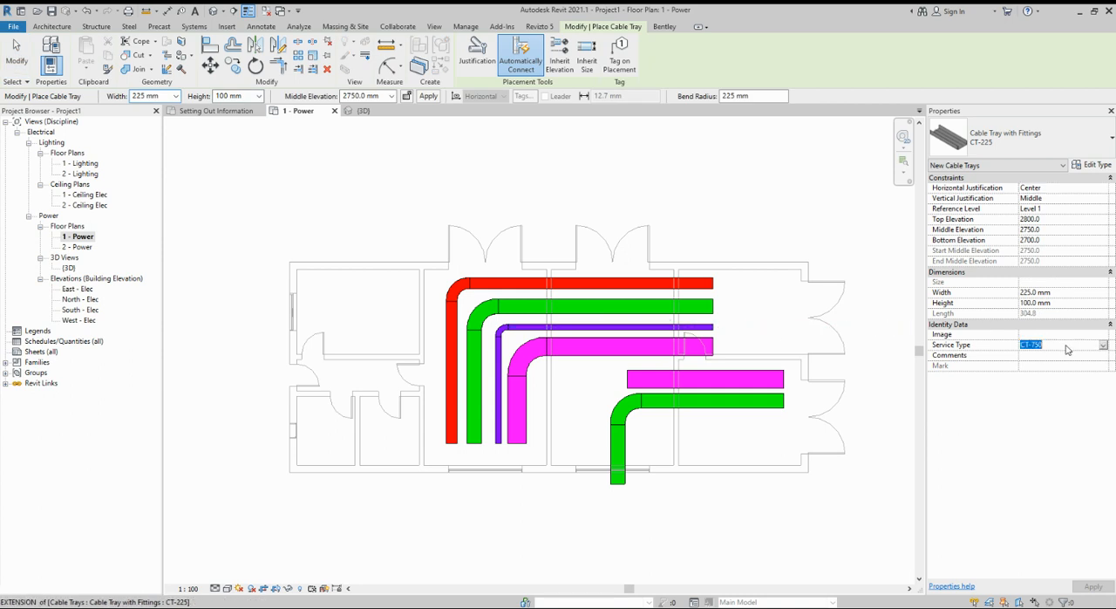
pyautogui.write('CT-225')
pyautogui.click(361, 287)
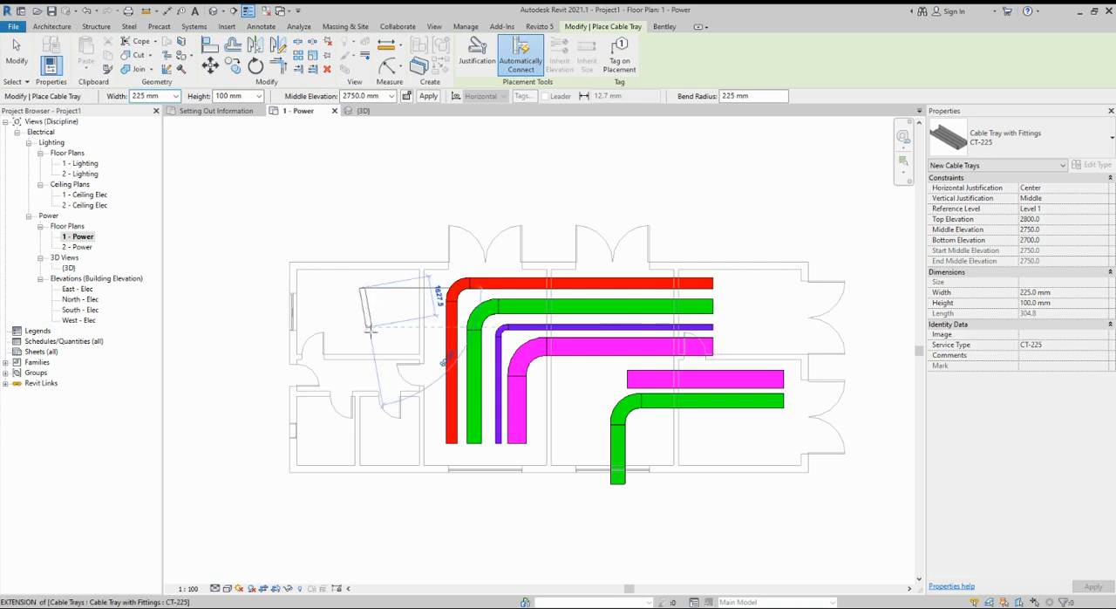
pyautogui.click(362, 414)
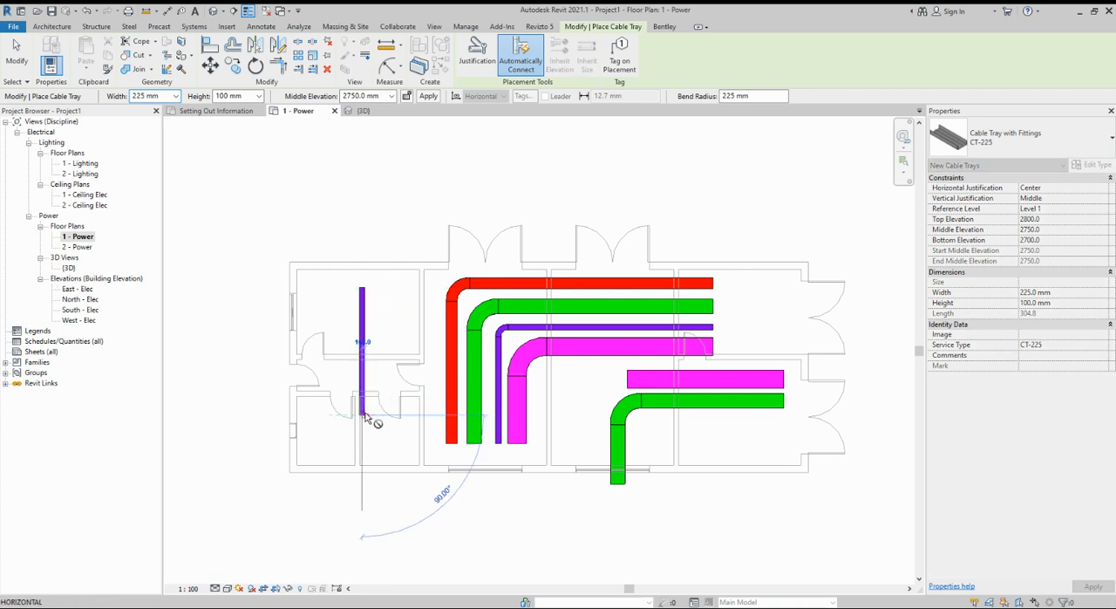
pyautogui.click(16, 54)
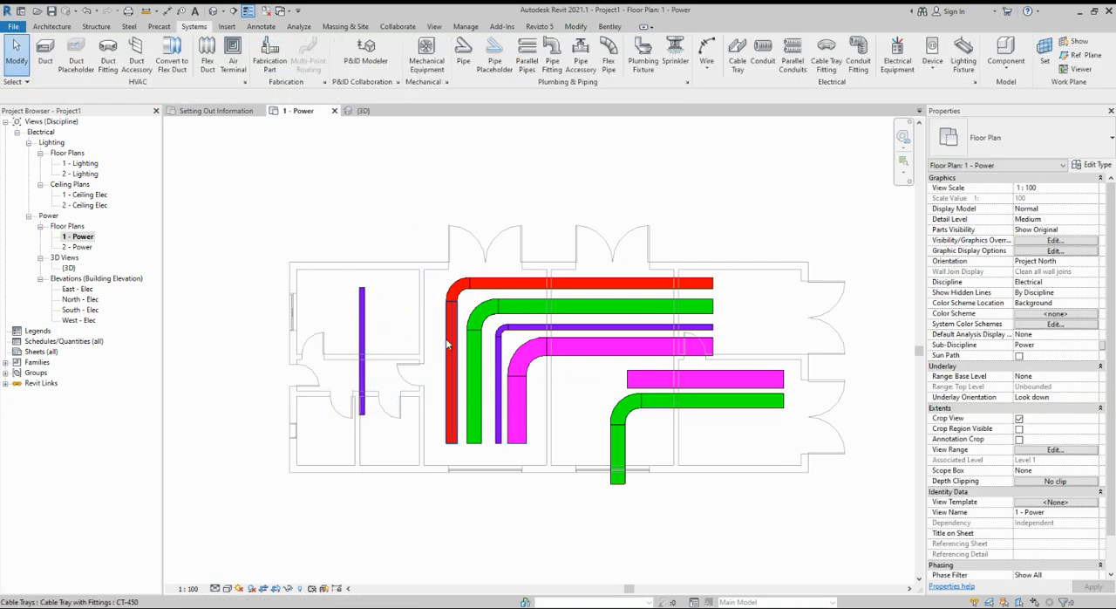
# Create a tray similar to the 450 mm run with service type CT-450, drawn vertically just right of the new 225 mm tray
pyautogui.click(446, 344)
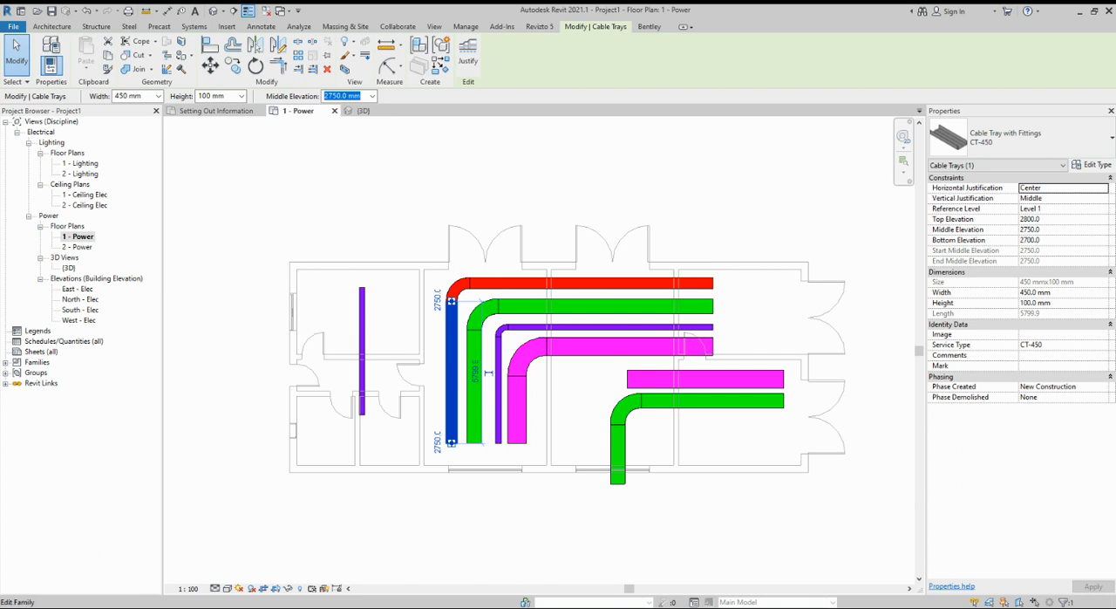
pyautogui.press('c')
pyautogui.press('s')
pyautogui.click(1076, 348)
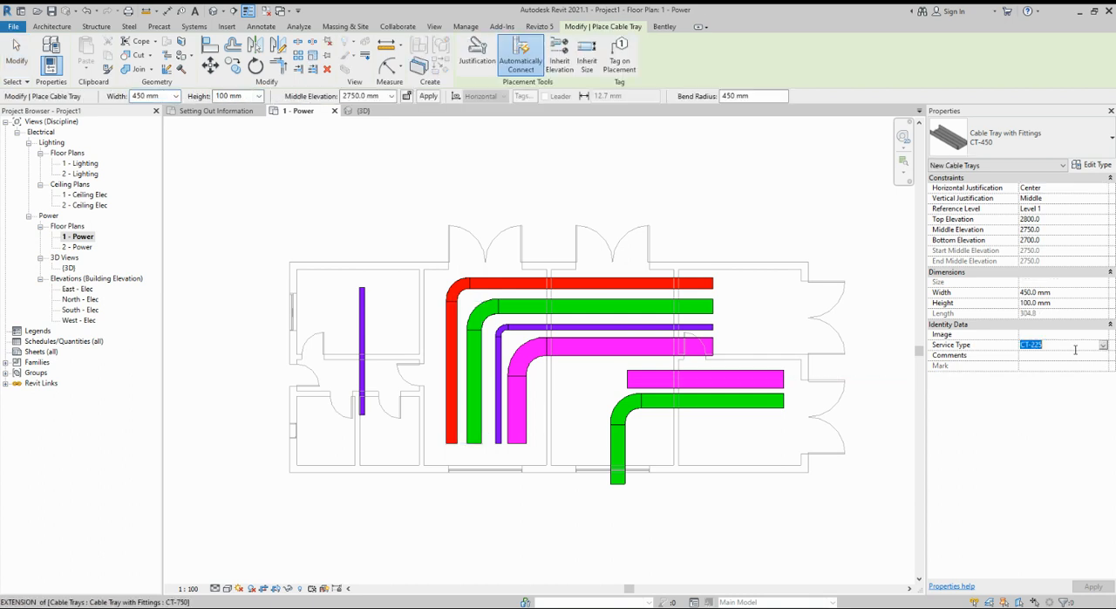
pyautogui.write('CT-450')
pyautogui.click(375, 288)
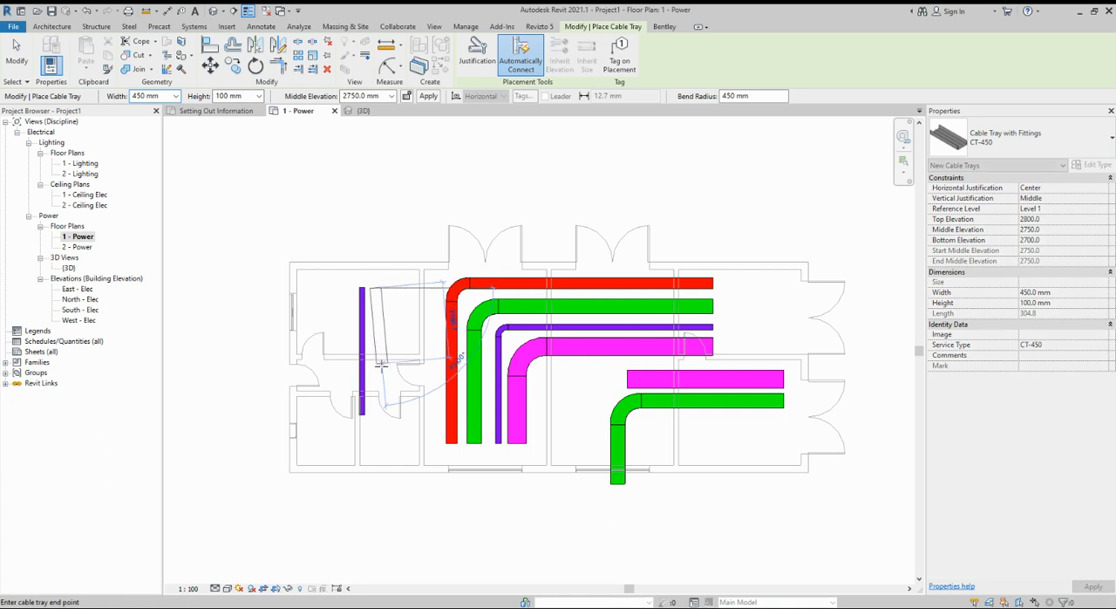
pyautogui.click(377, 451)
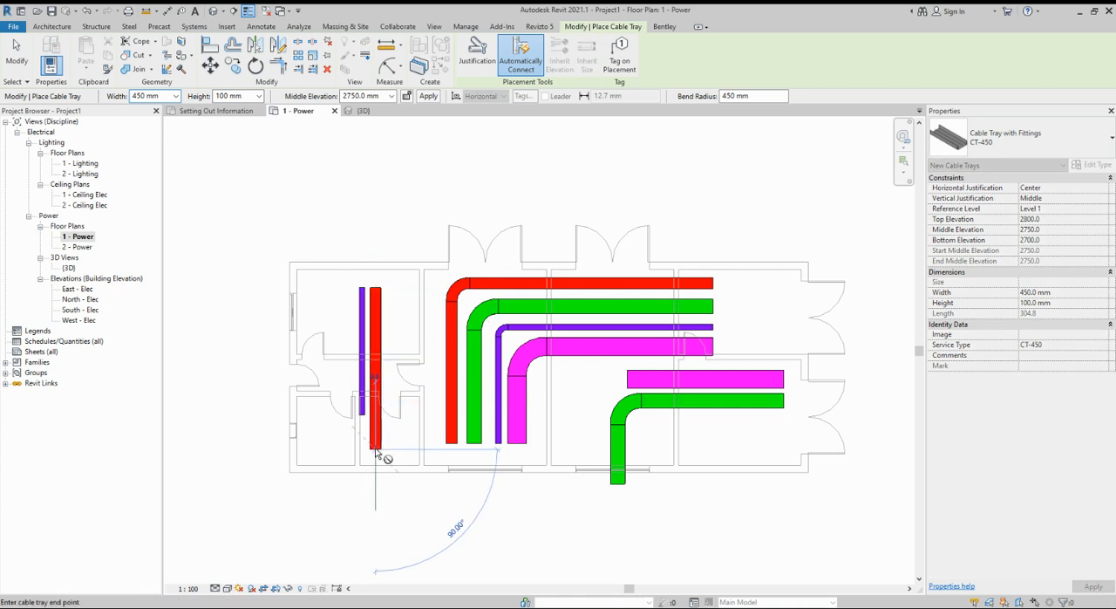
pyautogui.click(15, 58)
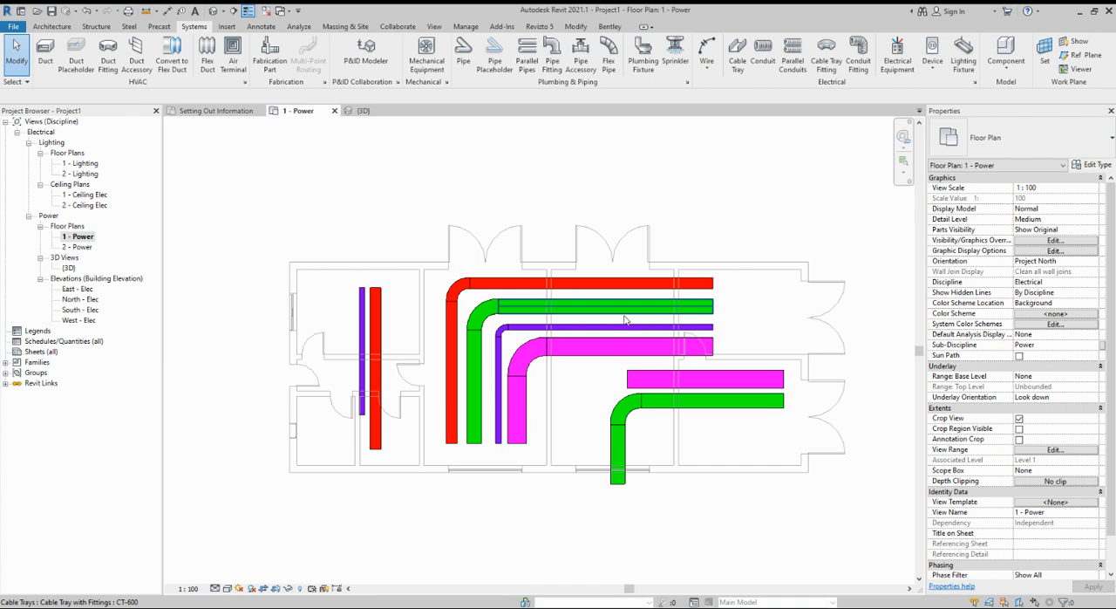
# Examine the colour coding of the newly drawn cable trays in the 1 - Power plan and the {3D} view
pyautogui.scroll(4, 567, 349)
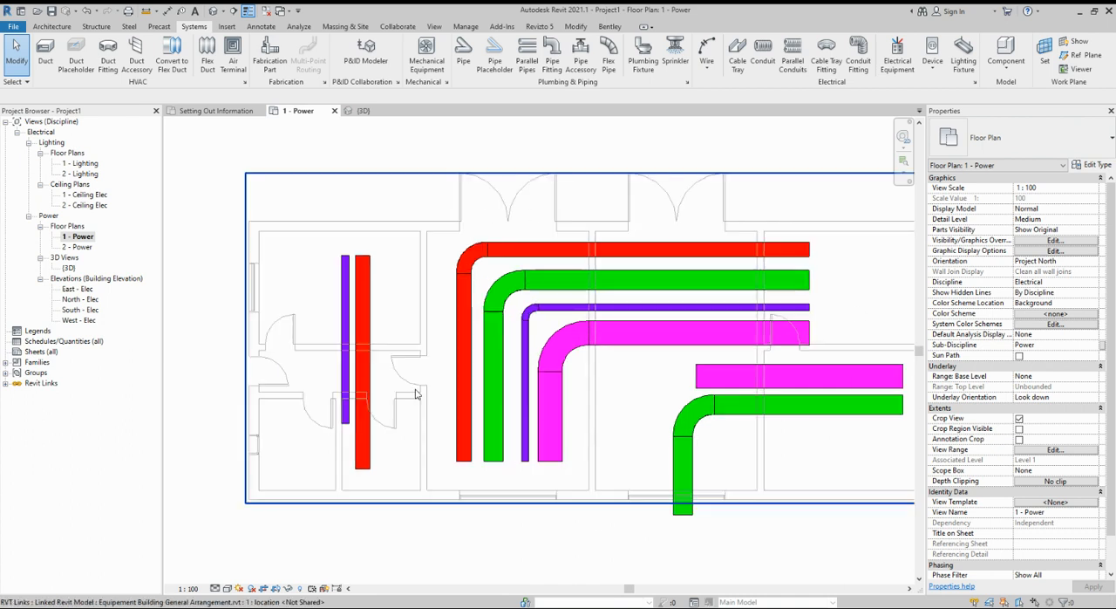
pyautogui.scroll(-4, 610, 384)
pyautogui.scroll(2, 662, 415)
pyautogui.scroll(2, 662, 415)
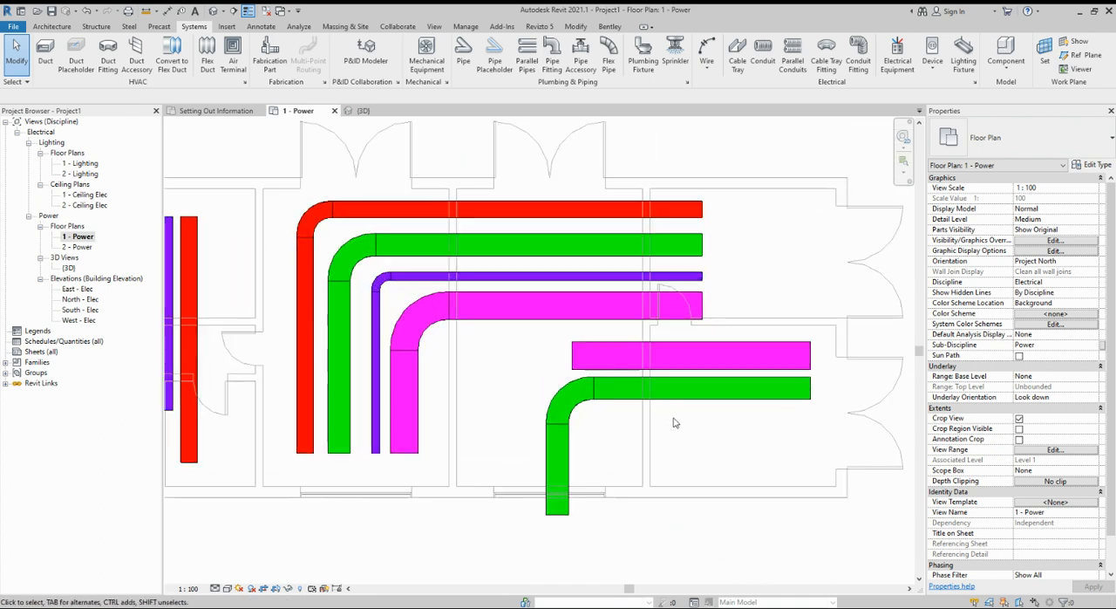
pyautogui.scroll(-1, 697, 423)
pyautogui.click(362, 112)
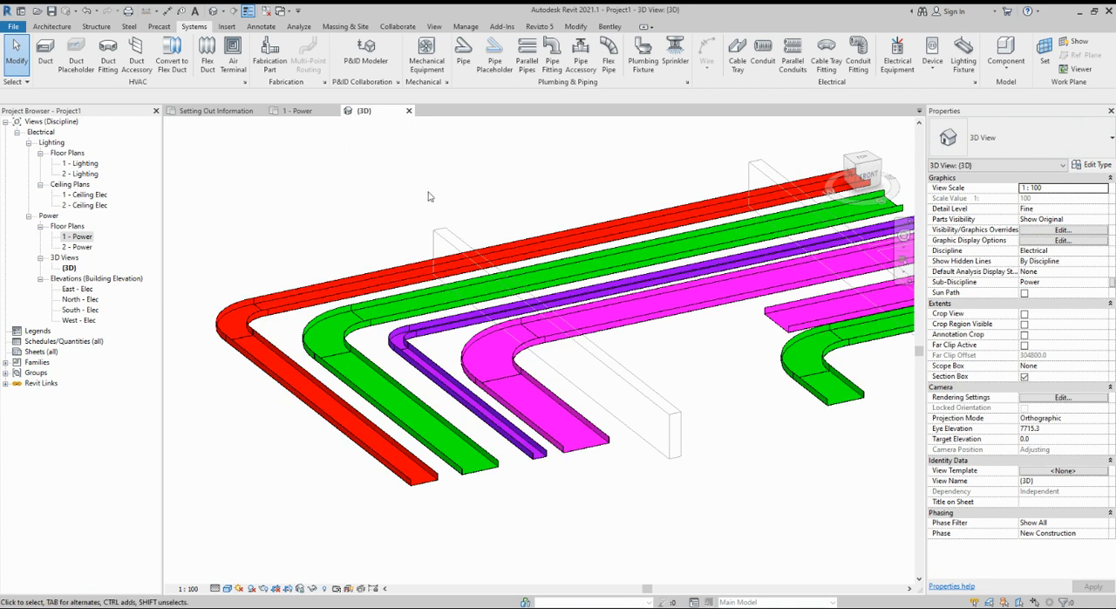
pyautogui.click(302, 111)
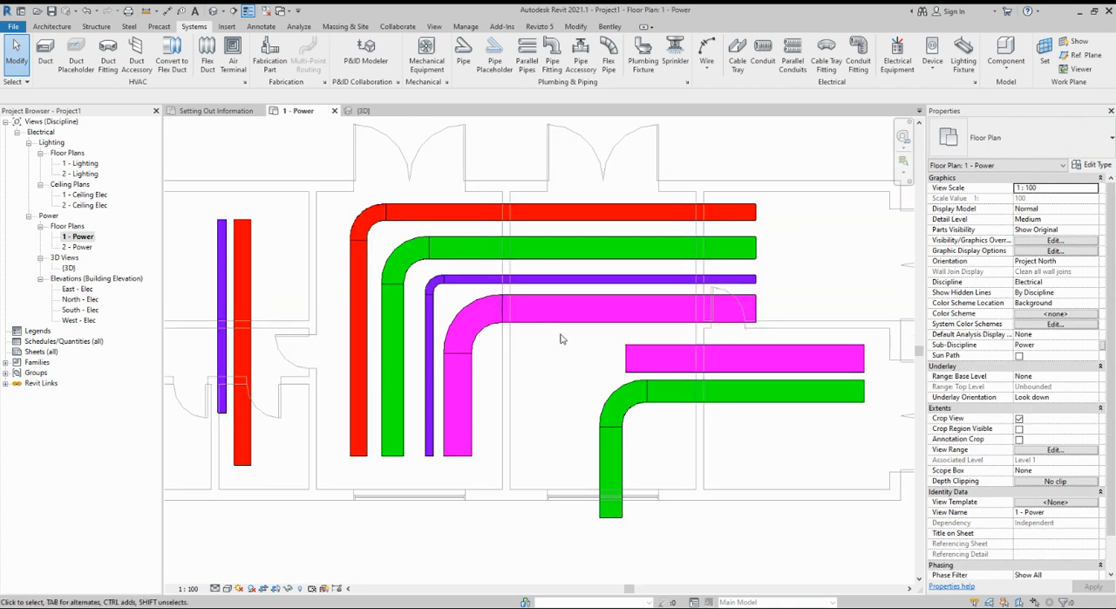
pyautogui.scroll(-1, 575, 350)
pyautogui.moveTo(564, 348); pyautogui.dragTo(607, 351, button='middle')
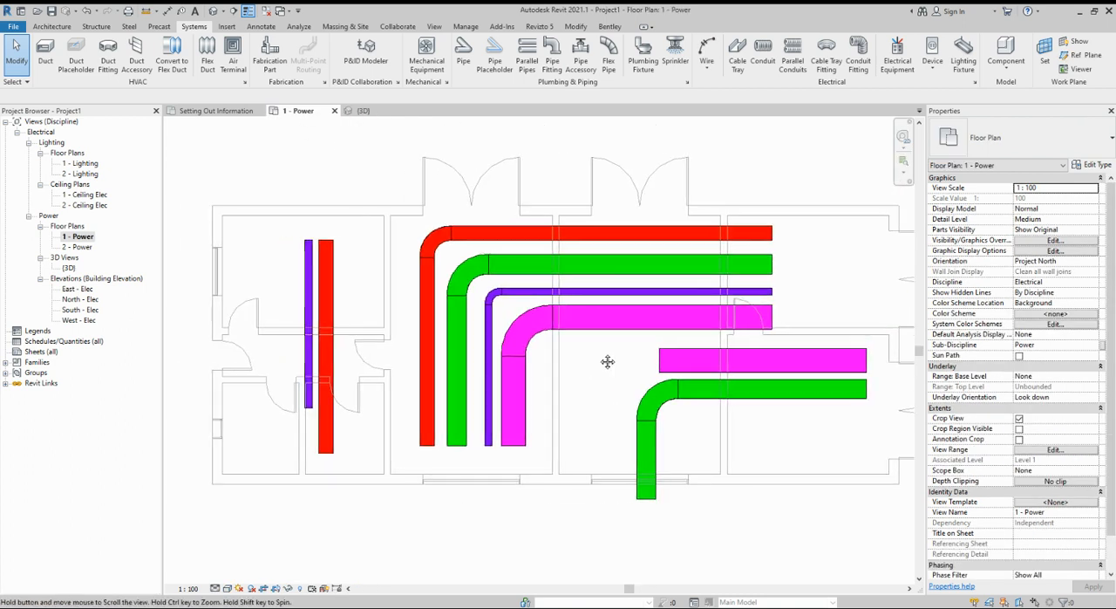